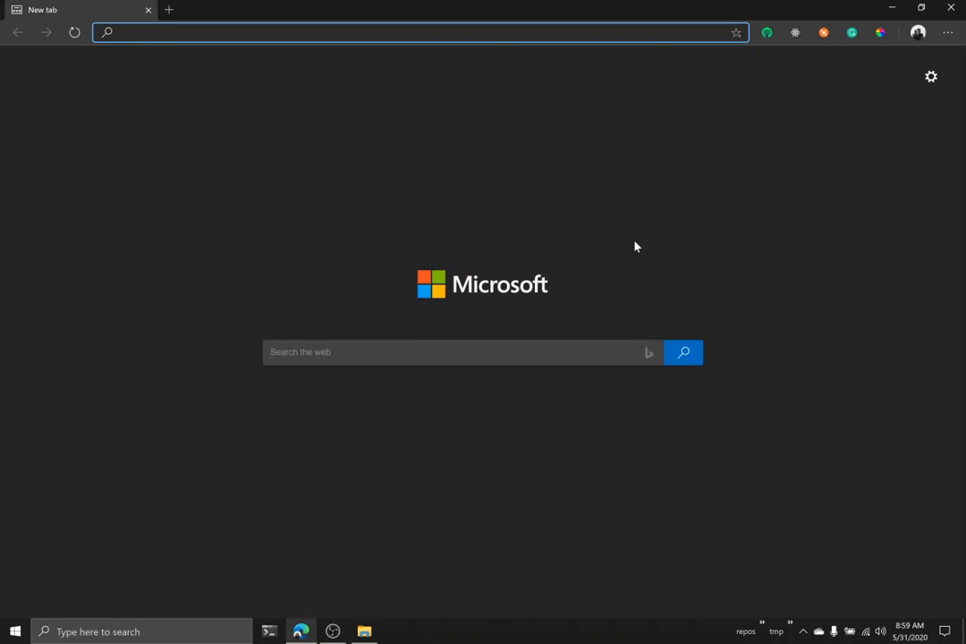
Step: Load portal.azure.com in Edge by accepting the 'por' address suggestion
{"action": "type", "text": "portal.azure.com"}
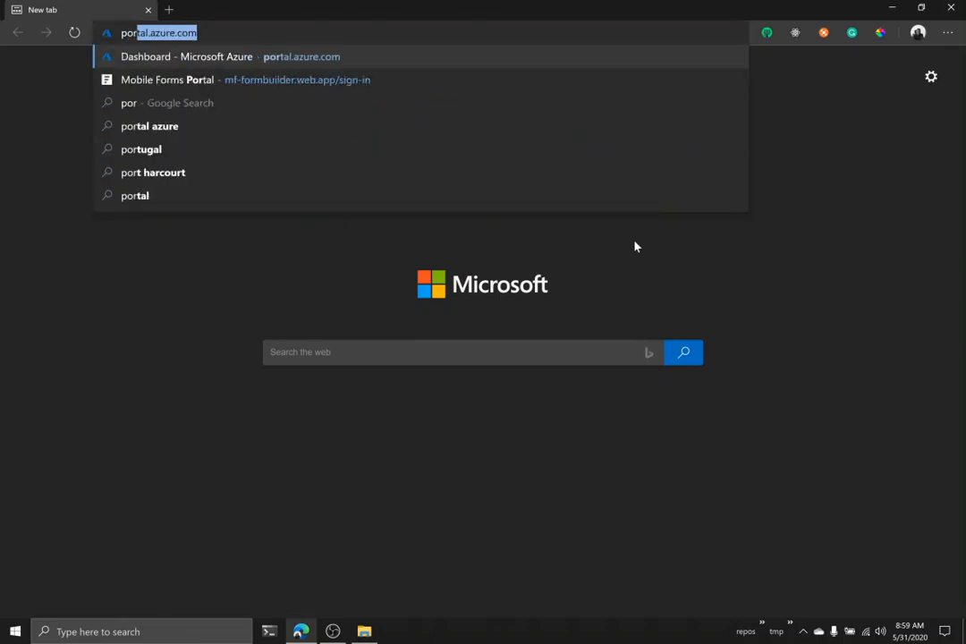
{"action": "key", "text": "Return"}
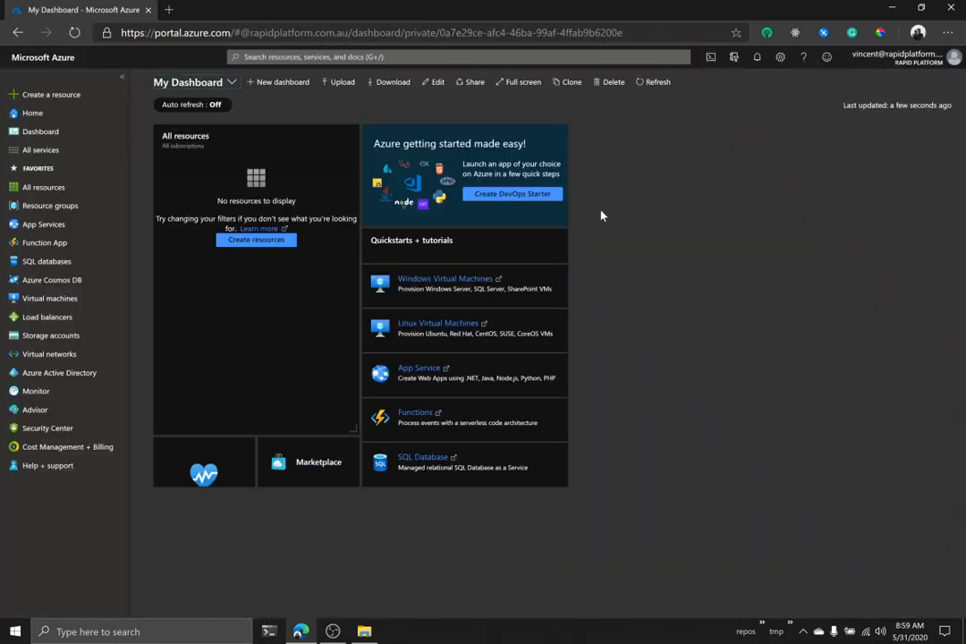
Step: Switch to the second signed-in account whose resources include estateapp and ASP-dev-ad0d
{"action": "left_click", "coordinate": [910, 61]}
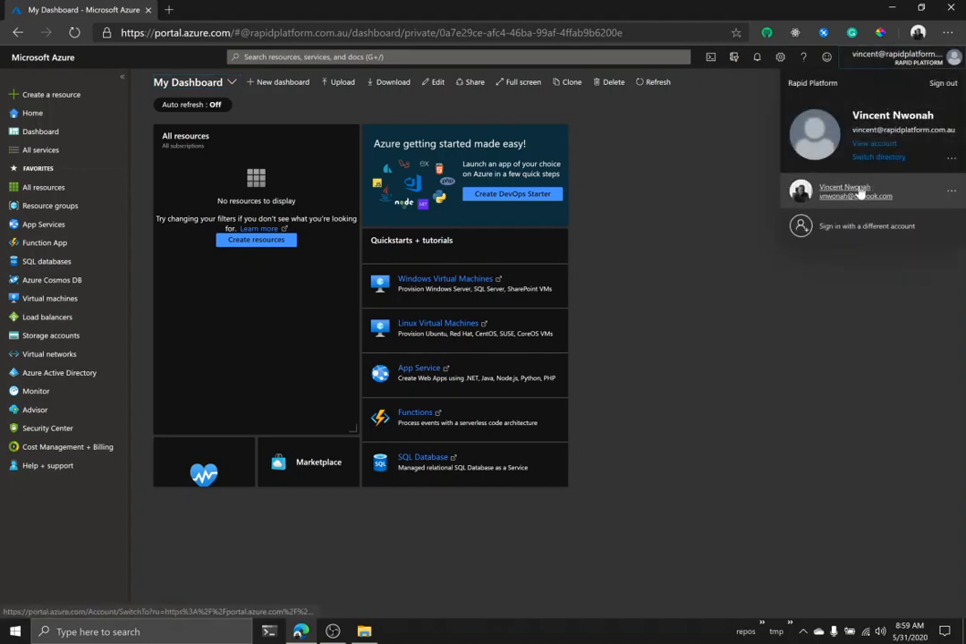
{"action": "left_click", "coordinate": [852, 195]}
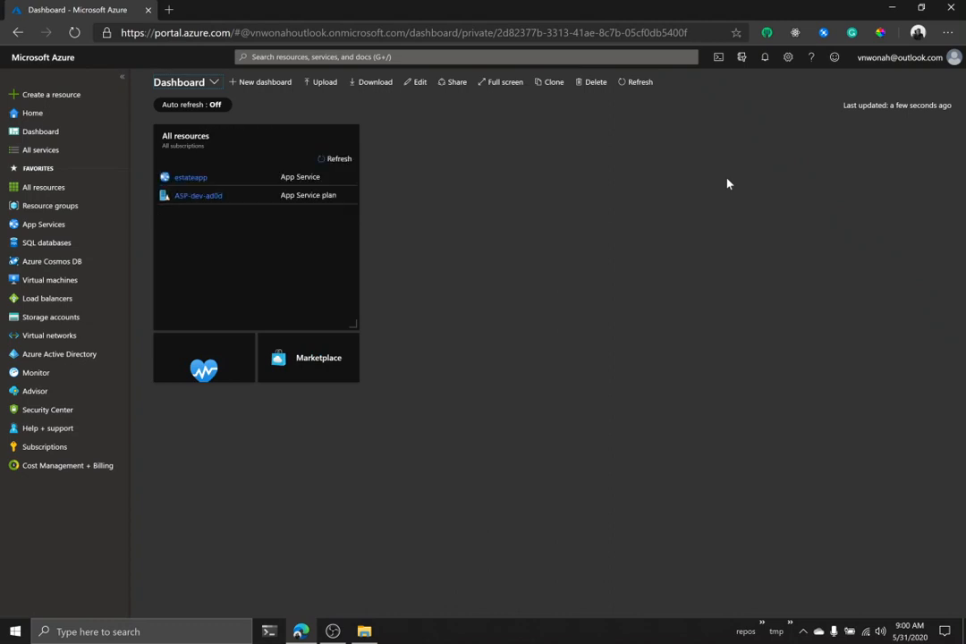
{"action": "left_click", "coordinate": [909, 59]}
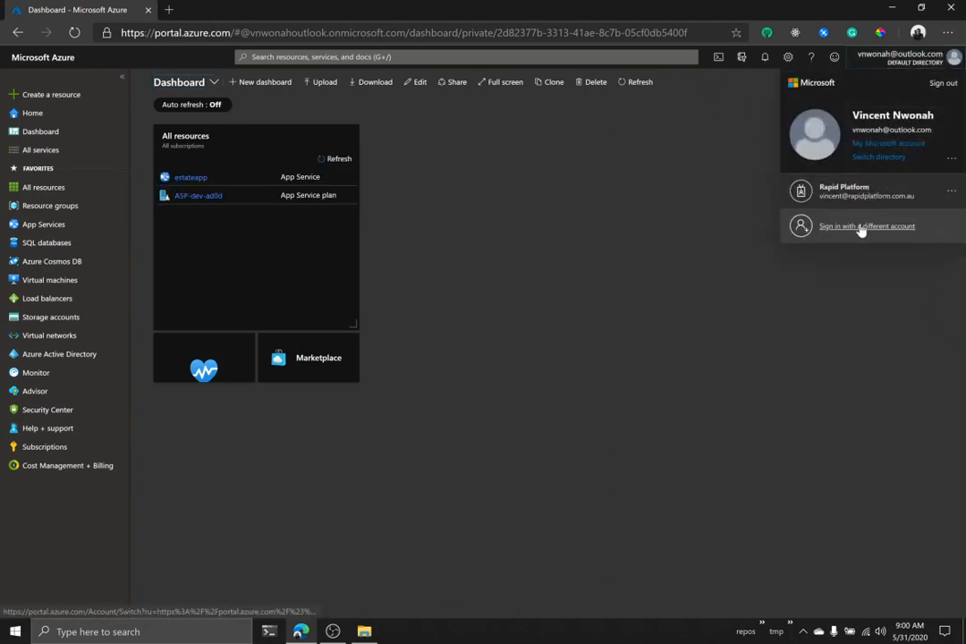
{"action": "left_click", "coordinate": [690, 201]}
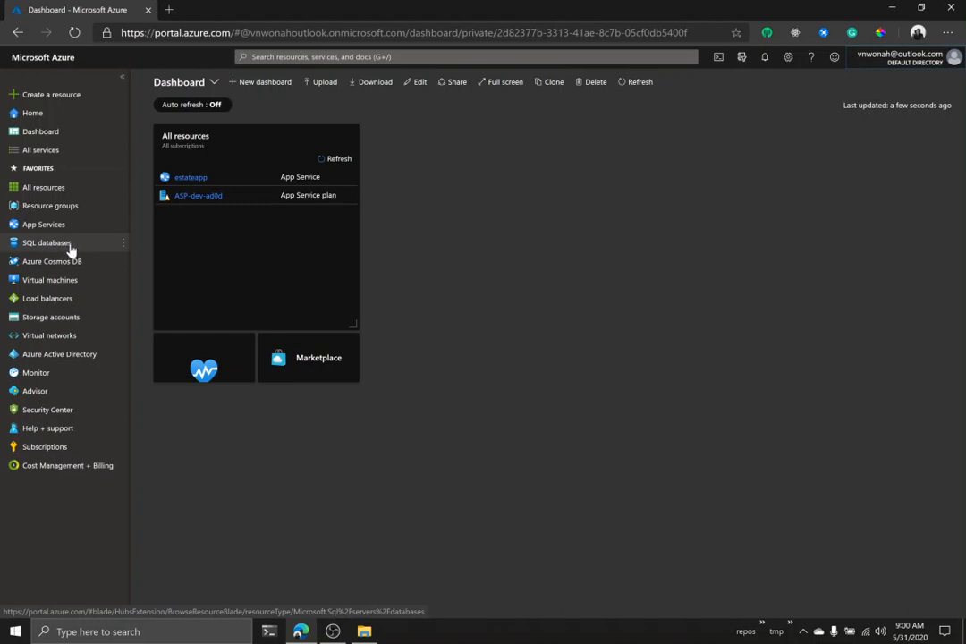
{"action": "mouse_move", "coordinate": [49, 247]}
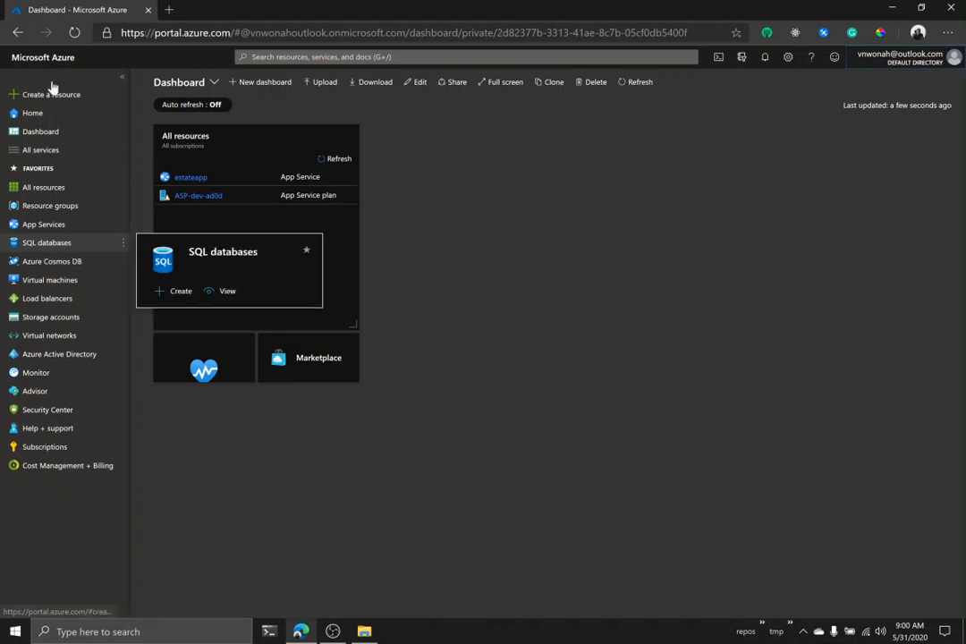
Step: Choose SQL Database from the Databases category of Create a resource
{"action": "left_click", "coordinate": [42, 97]}
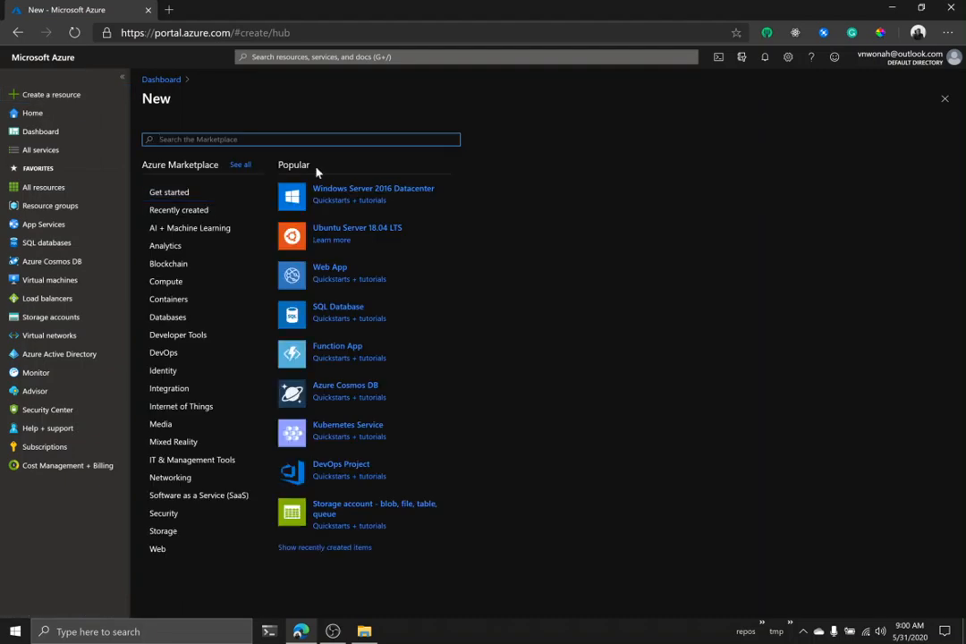
{"action": "left_click", "coordinate": [165, 324]}
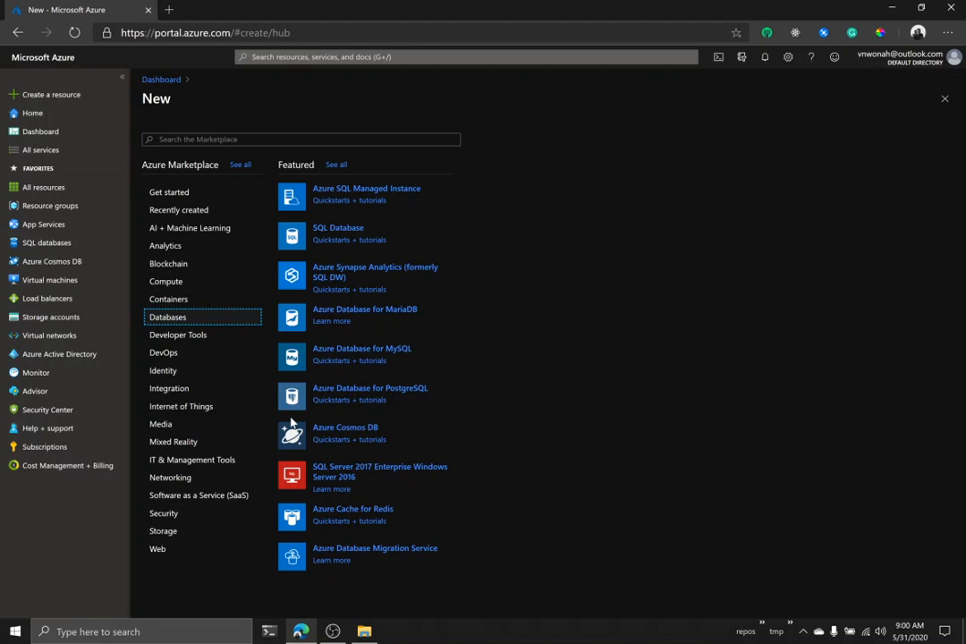
{"action": "left_click", "coordinate": [351, 232]}
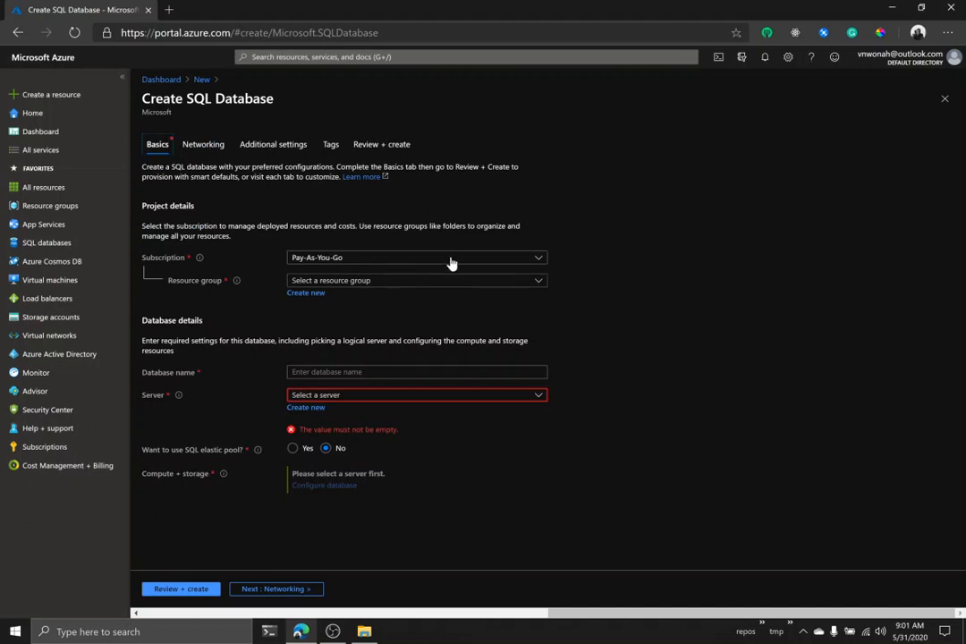
Step: Keep the Pay-As-You-Go subscription, choose resource group dev, and name the database EstateAppDb
{"action": "left_click", "coordinate": [452, 260]}
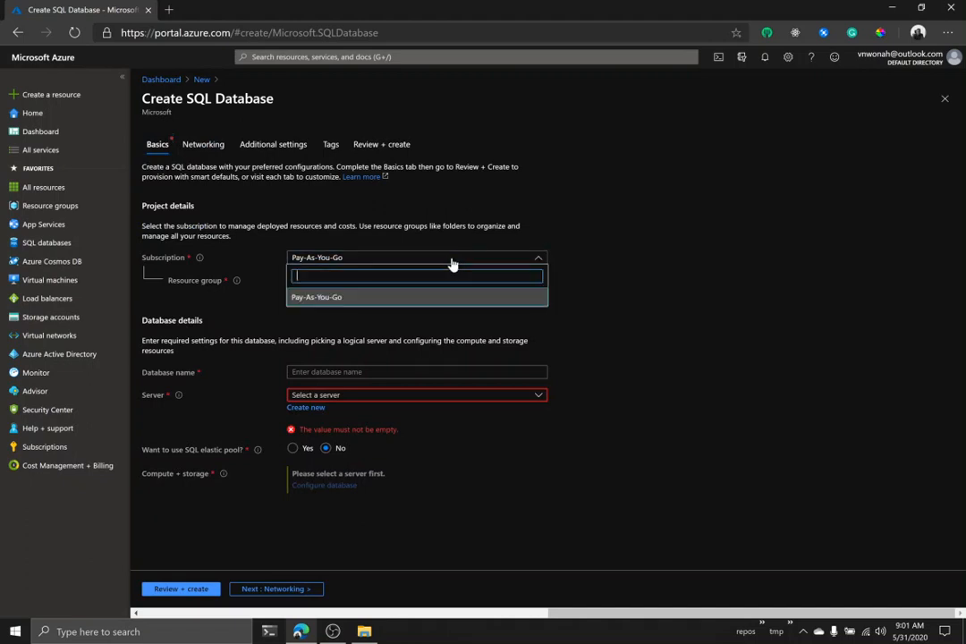
{"action": "left_click", "coordinate": [452, 263]}
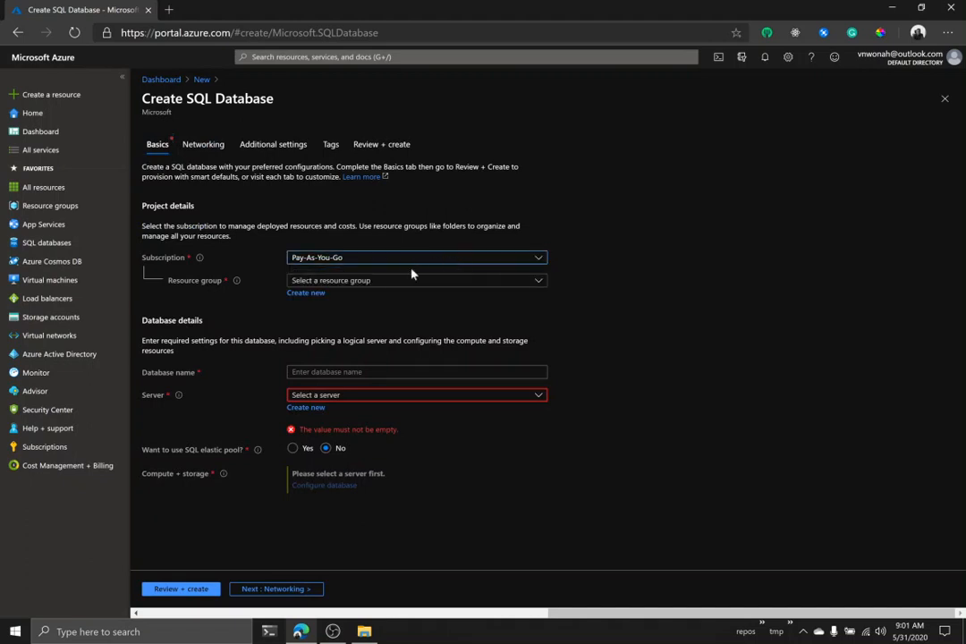
{"action": "left_click", "coordinate": [415, 281]}
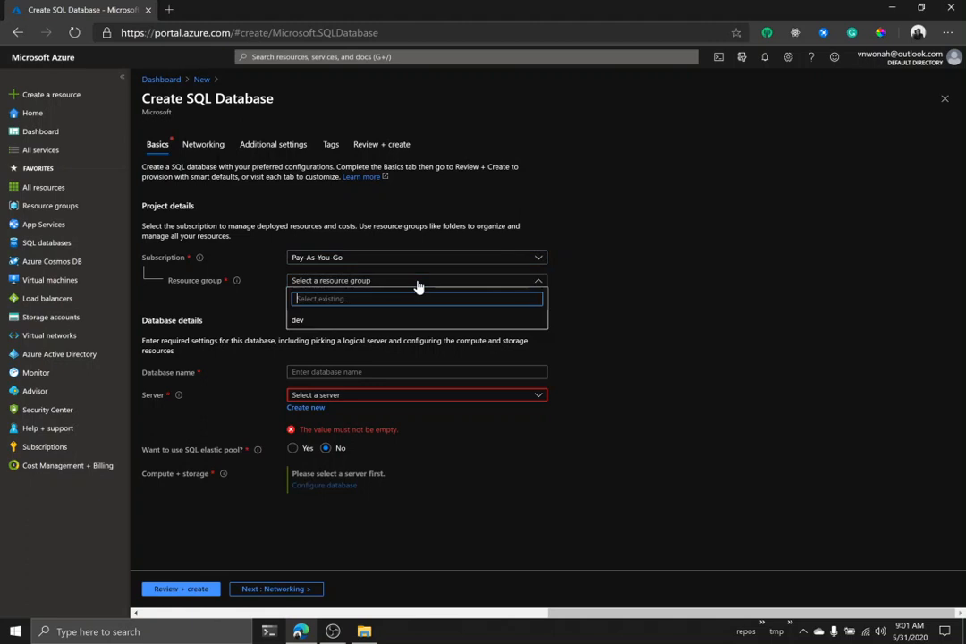
{"action": "left_click", "coordinate": [301, 320]}
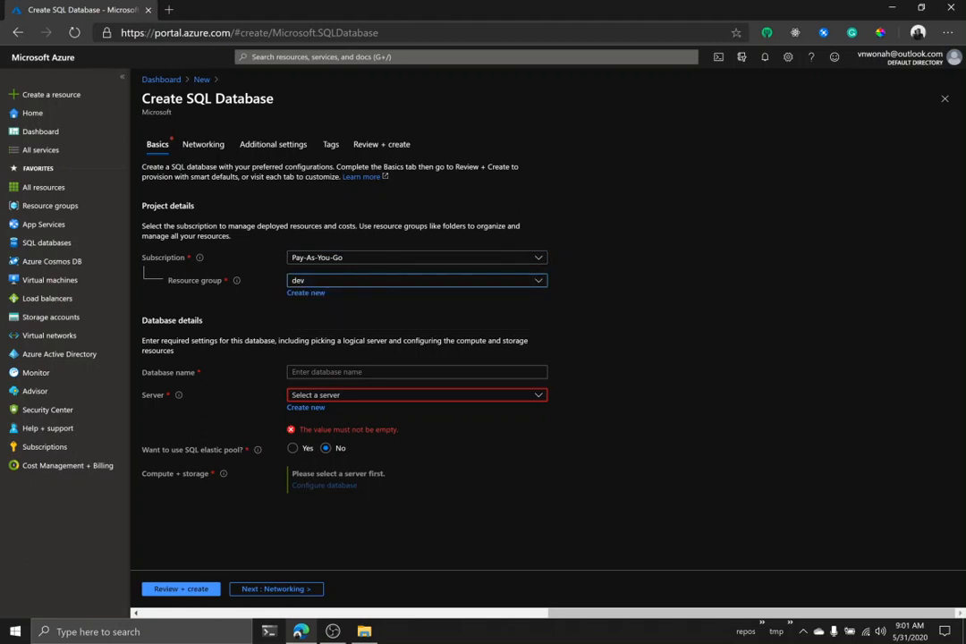
{"action": "left_click", "coordinate": [328, 370]}
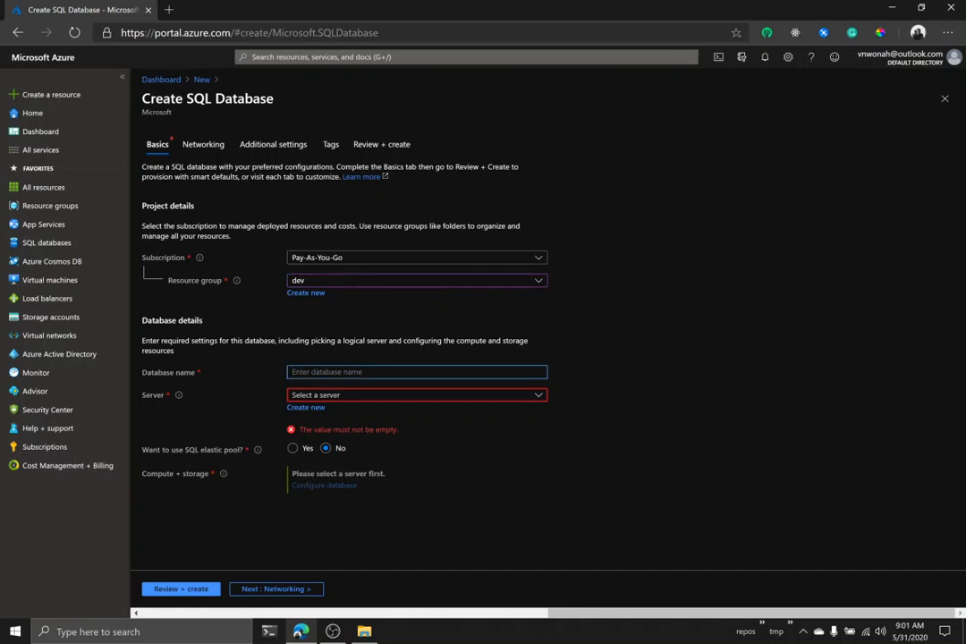
{"action": "type", "text": "EstateAppDb"}
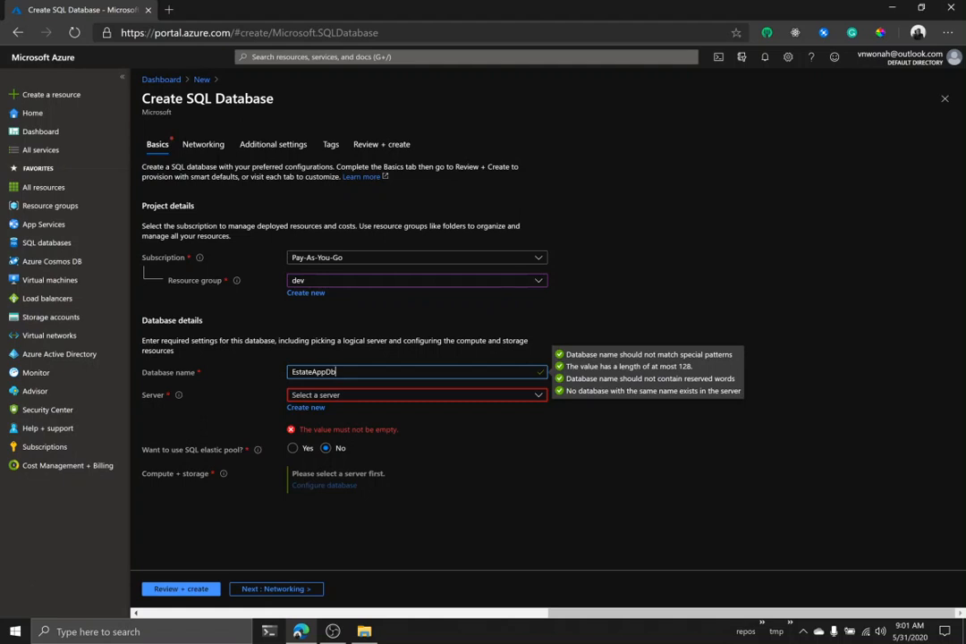
Step: Check the Server dropdown and find no existing server to use
{"action": "left_click", "coordinate": [540, 396]}
{"action": "left_click", "coordinate": [539, 396]}
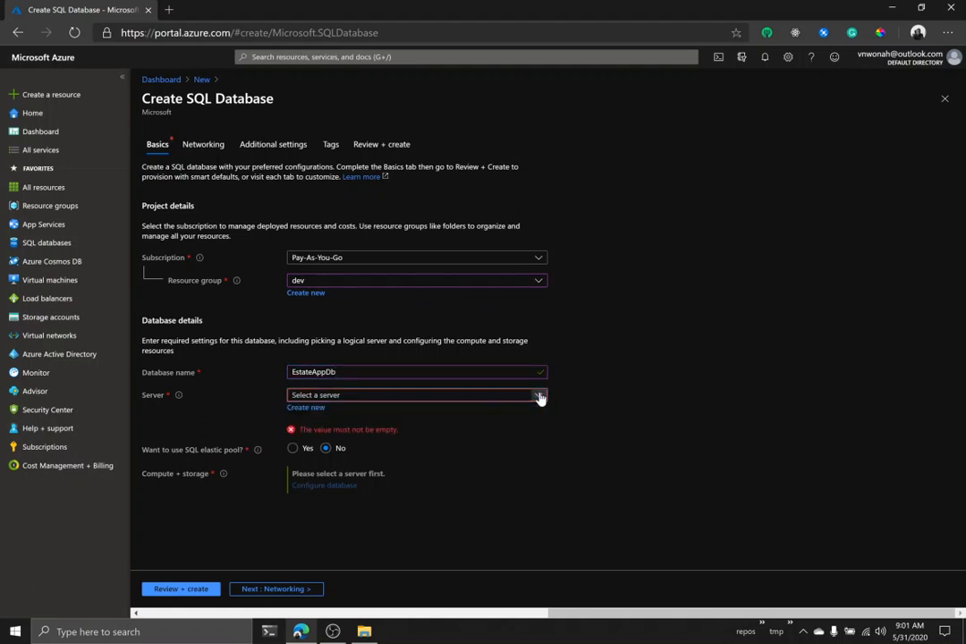
{"action": "left_click", "coordinate": [539, 396]}
{"action": "left_click", "coordinate": [498, 509]}
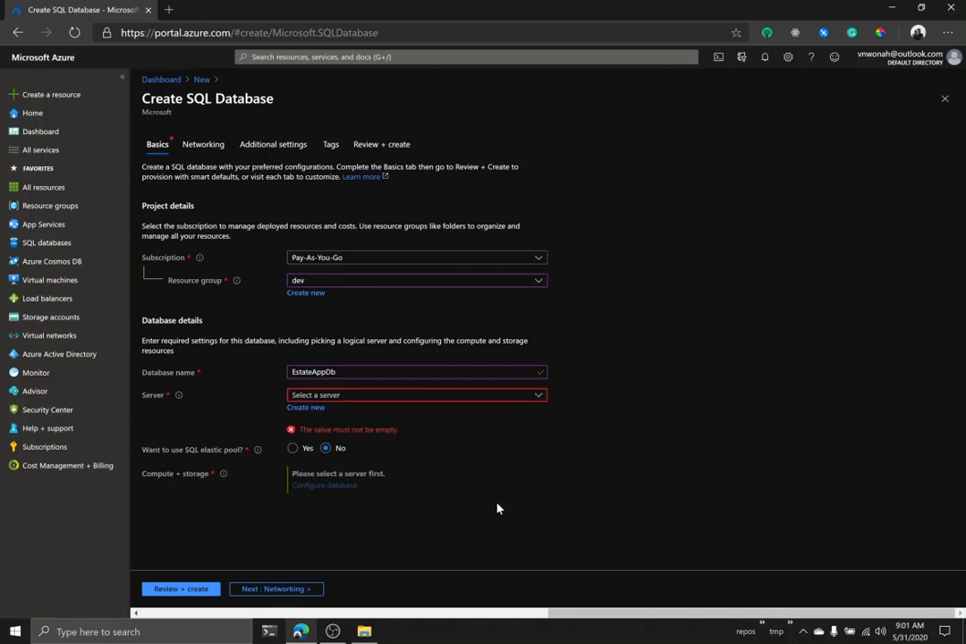
Step: Start a new server and name it estateappserver
{"action": "left_click", "coordinate": [295, 410]}
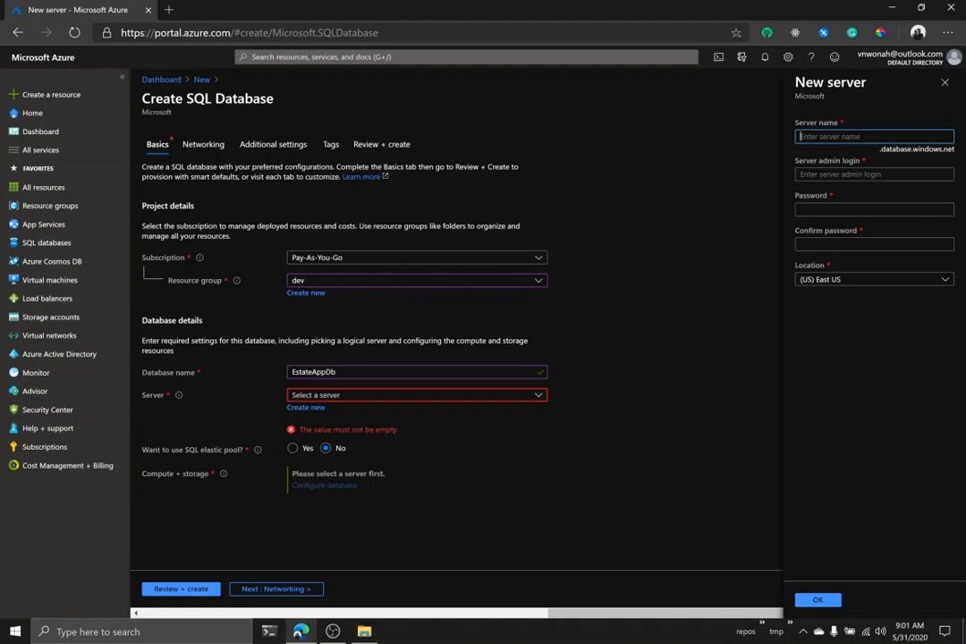
{"action": "type", "text": "esta"}
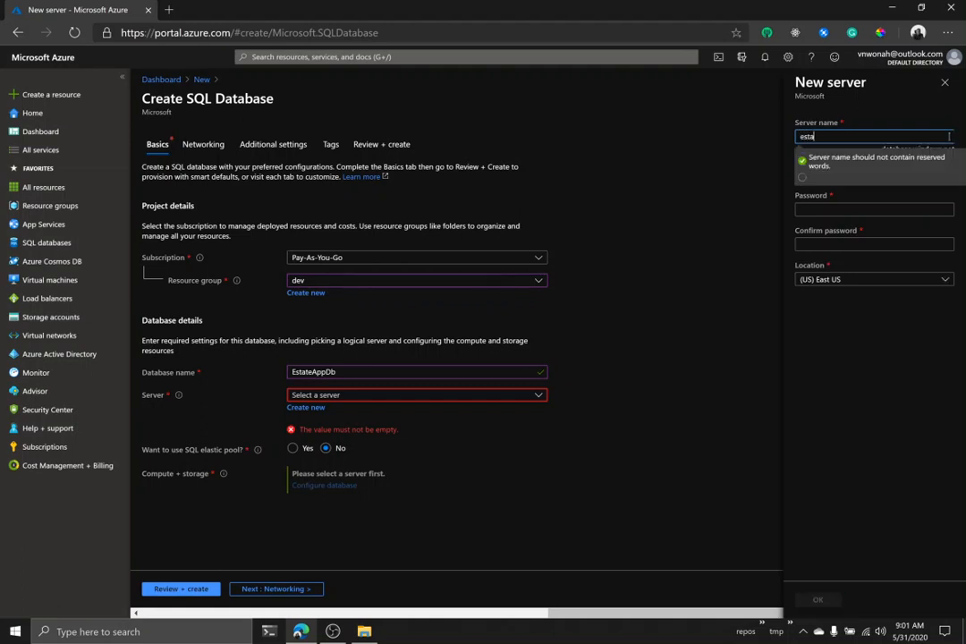
{"action": "type", "text": "teappser"}
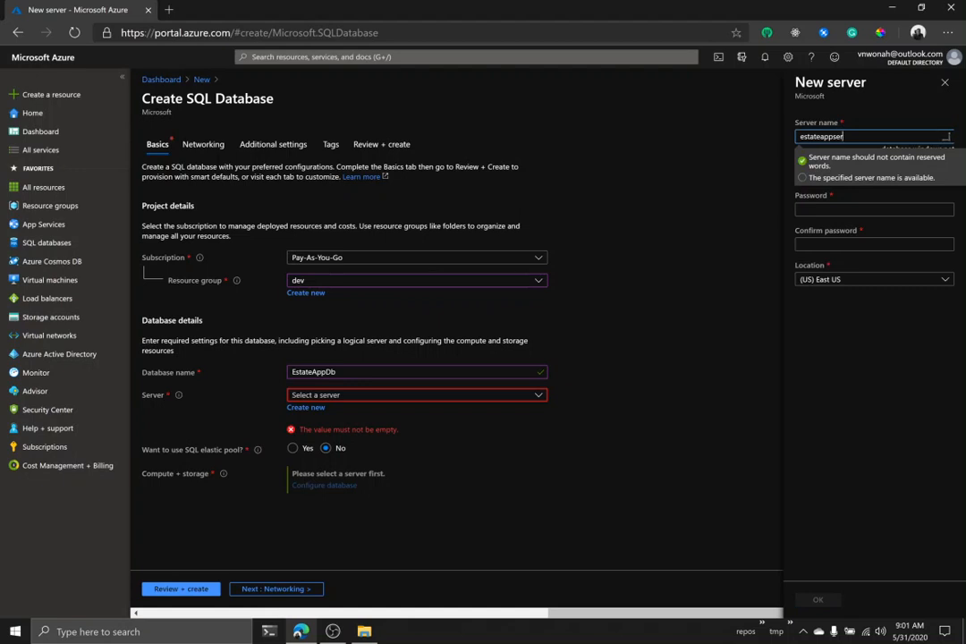
{"action": "key", "text": "BackSpace"}
{"action": "key", "text": "BackSpace"}
{"action": "type", "text": "v"}
{"action": "key", "text": "BackSpace"}
{"action": "type", "text": "erver"}
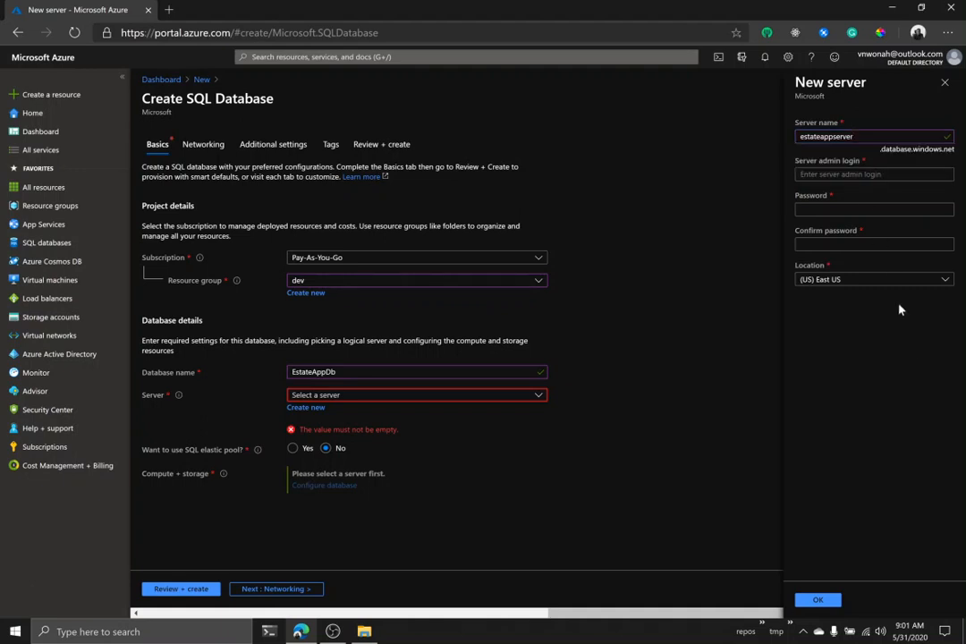
Step: Enter the server admin login and select it for copying
{"action": "left_click", "coordinate": [873, 174]}
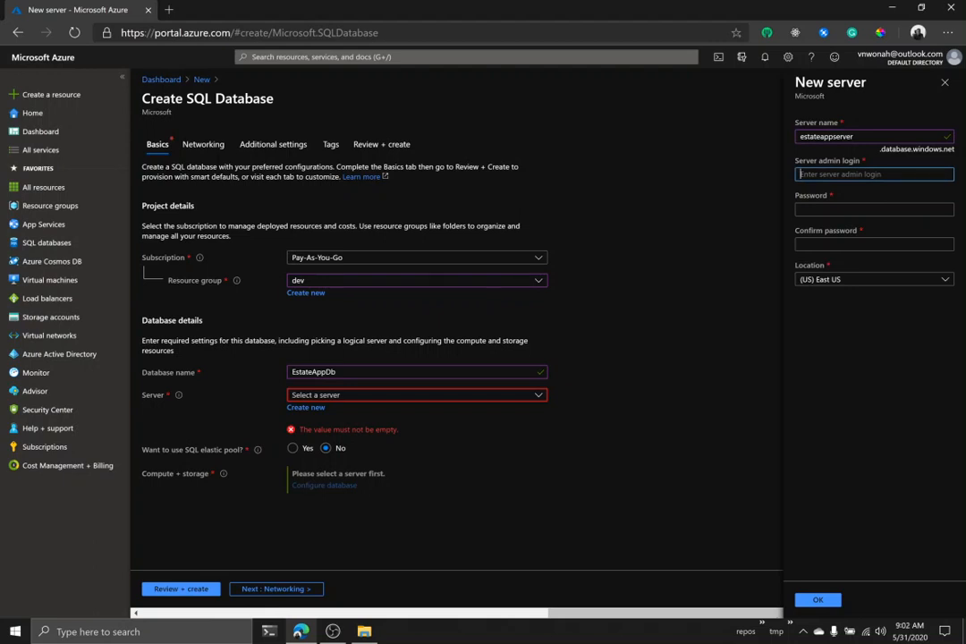
{"action": "type", "text": "EstateApp"}
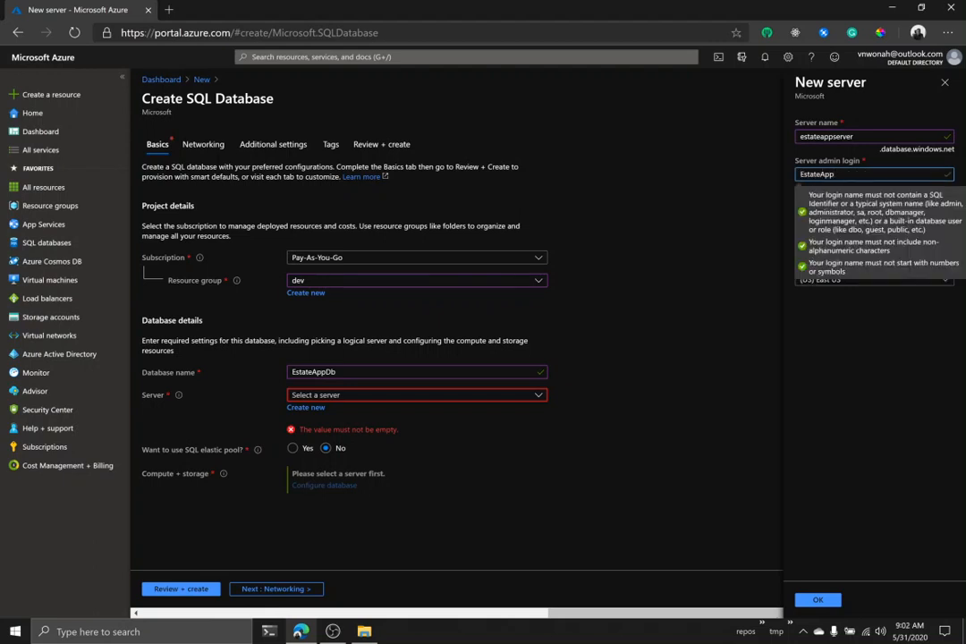
{"action": "type", "text": "Admin"}
{"action": "left_click", "coordinate": [851, 404]}
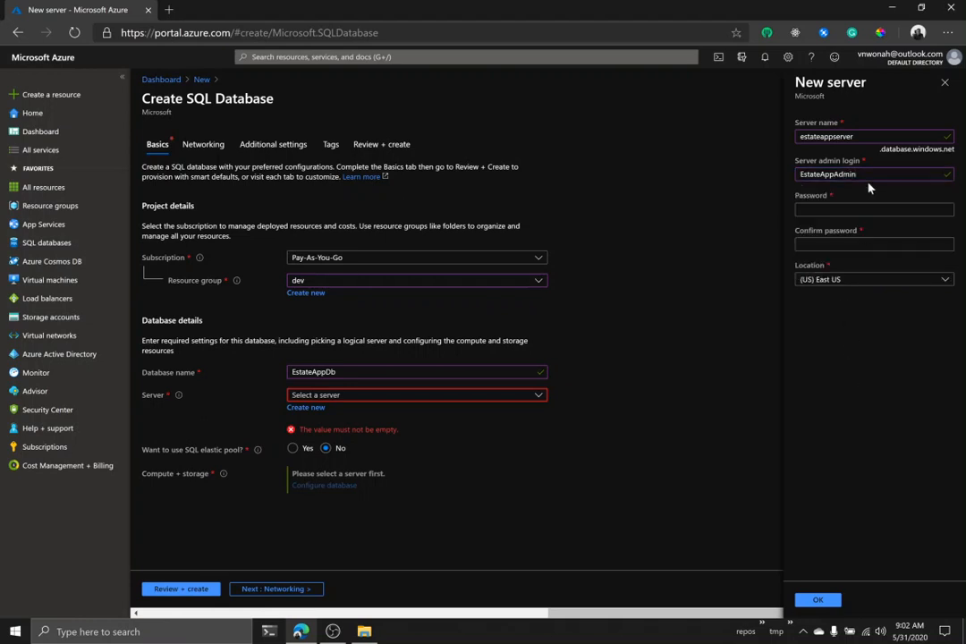
{"action": "double_click", "coordinate": [827, 173]}
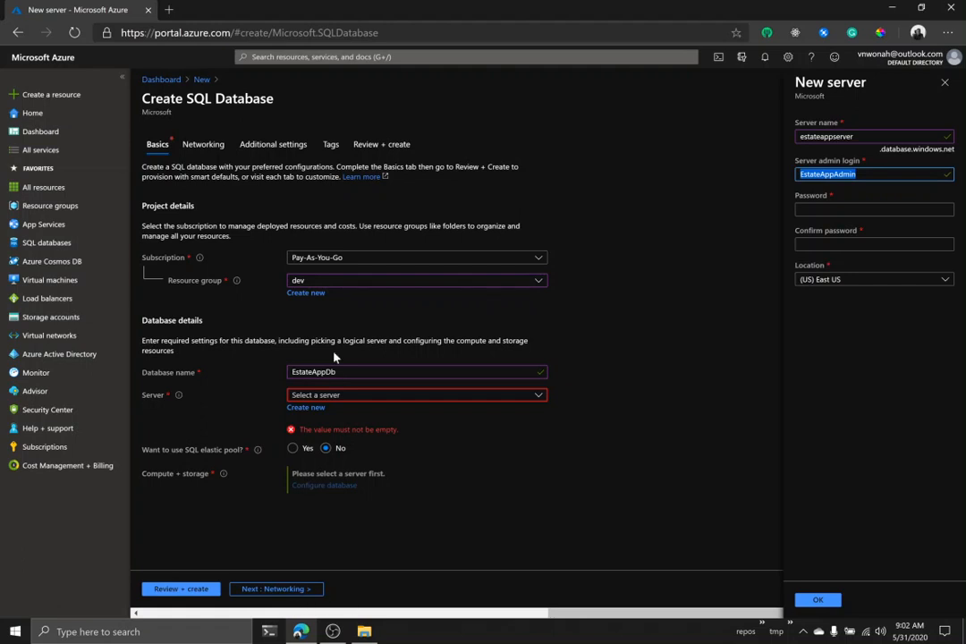
Step: Find Notepad through Windows Search and launch it, showing 2020-5-25.txt
{"action": "key", "text": "super"}
{"action": "type", "text": "stic"}
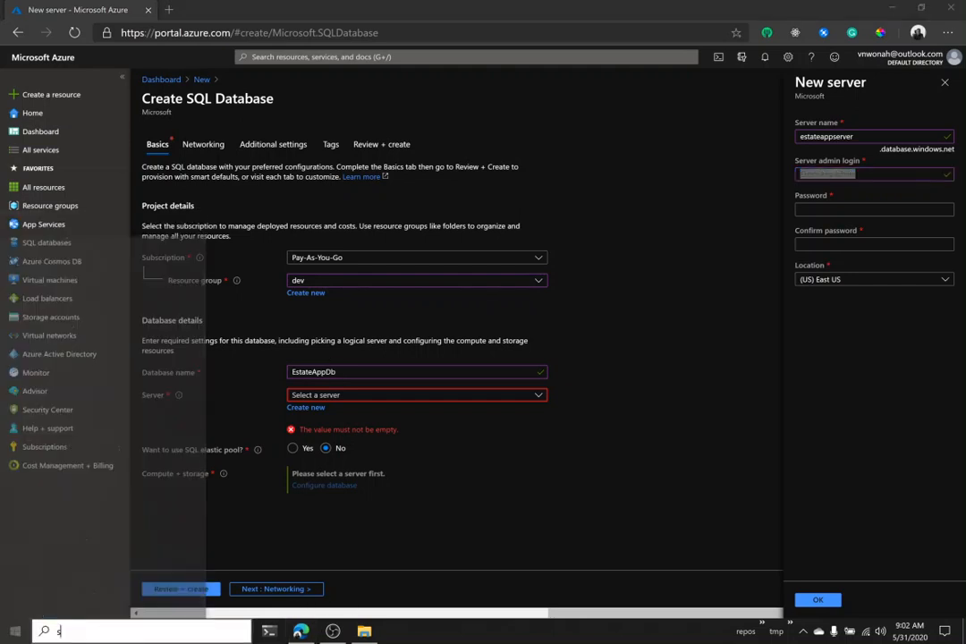
{"action": "key", "text": "BackSpace"}
{"action": "key", "text": "BackSpace"}
{"action": "key", "text": "BackSpace"}
{"action": "key", "text": "BackSpace"}
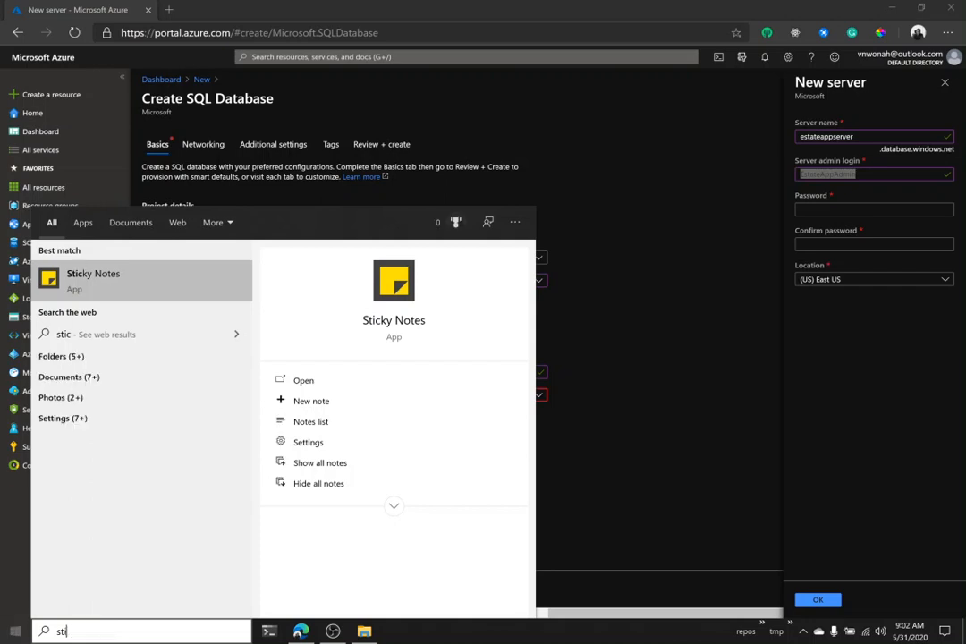
{"action": "type", "text": "notes"}
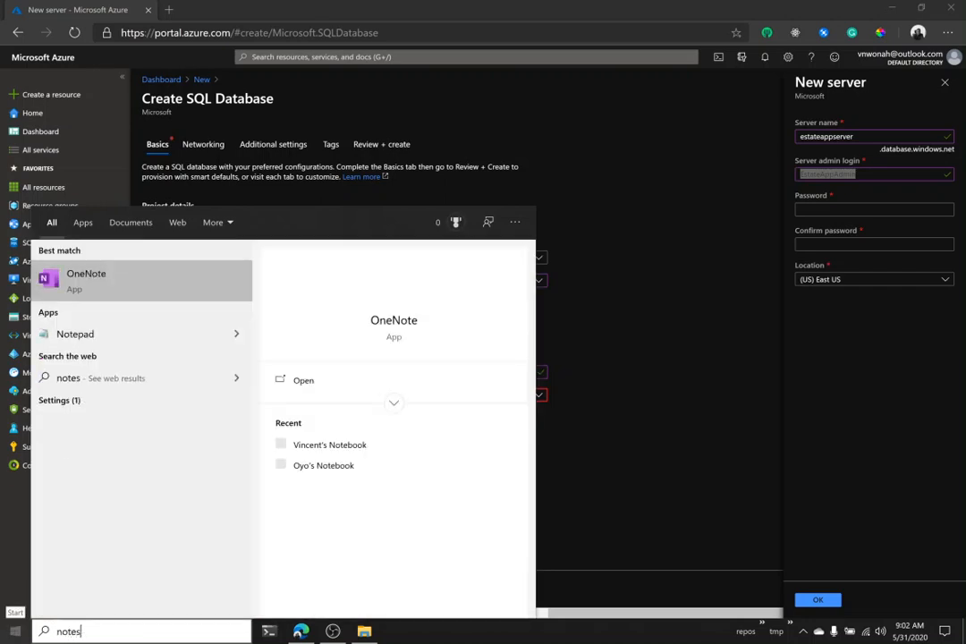
{"action": "type", "text": "a"}
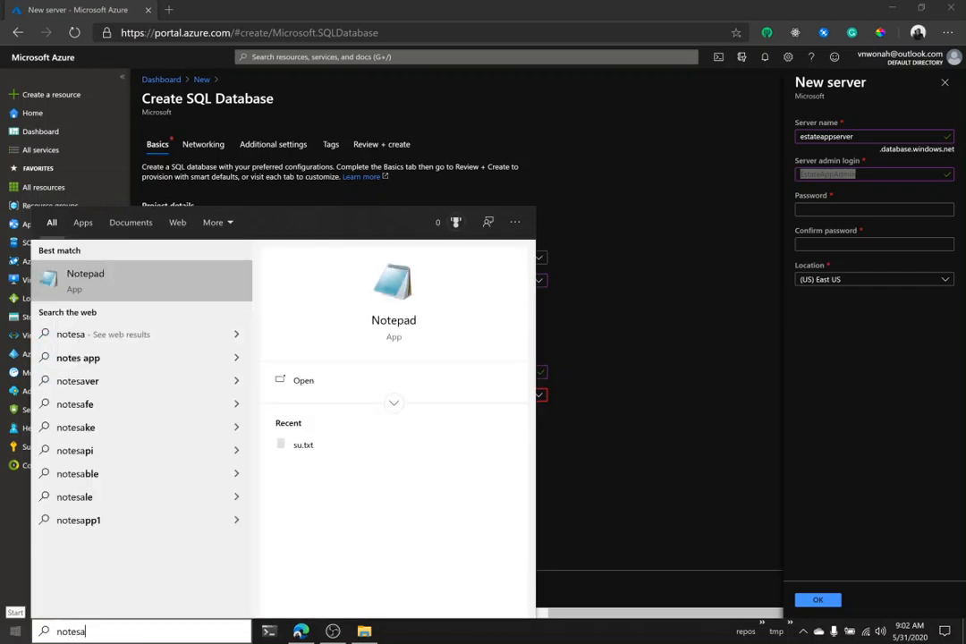
{"action": "key", "text": "BackSpace"}
{"action": "key", "text": "BackSpace"}
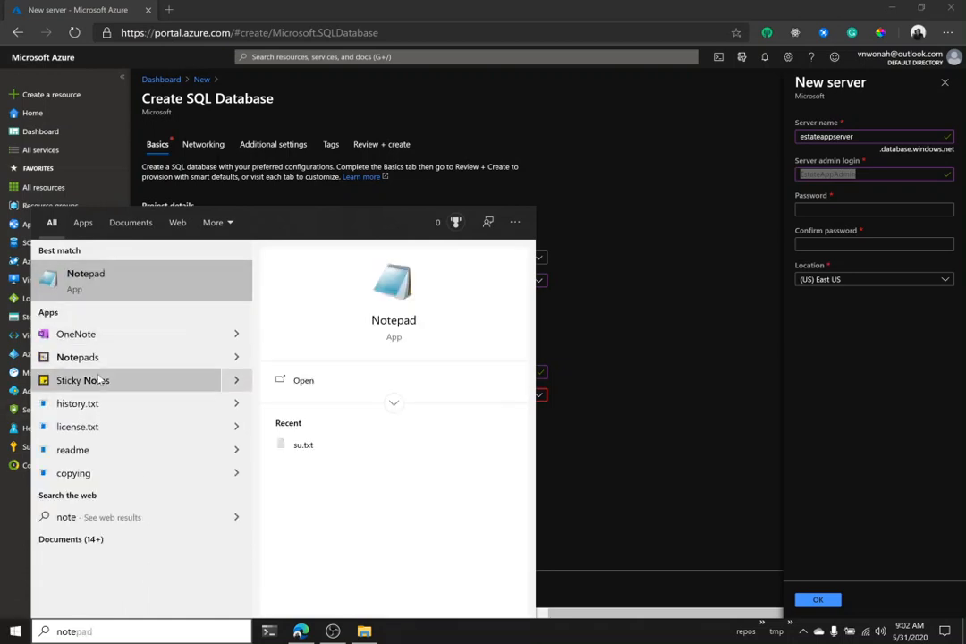
{"action": "key", "text": "Escape"}
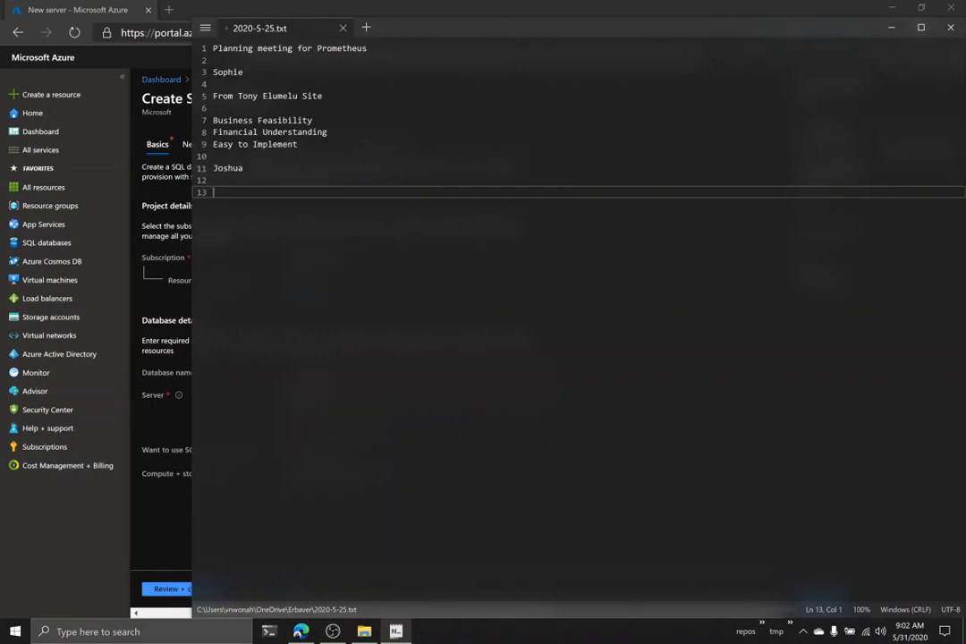
Step: Replace the notes in 2020-5-25.txt with the server admin login and save
{"action": "key", "text": "ctrl+a"}
{"action": "key", "text": "Delete"}
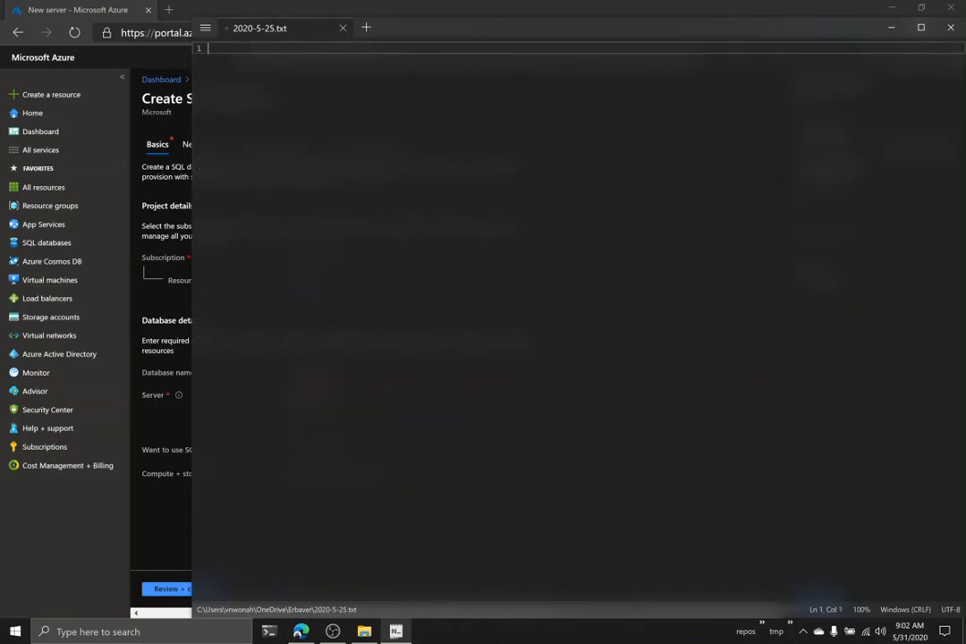
{"action": "type", "text": "EstateAppAdmin"}
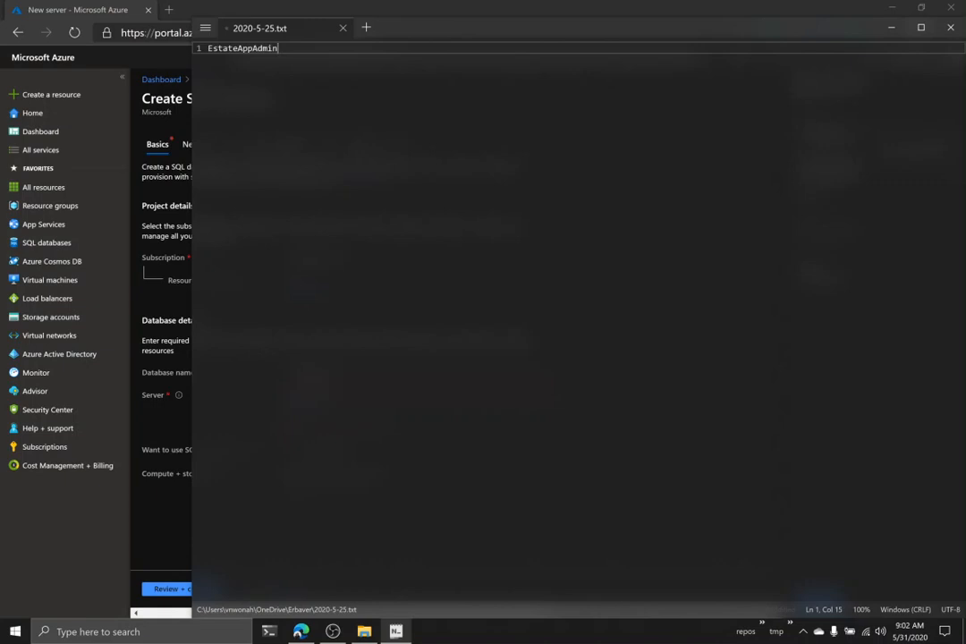
{"action": "key", "text": "ctrl+s"}
Step: Put a temporary password in the form, then note a new password on line 2
{"action": "left_click", "coordinate": [415, 6]}
{"action": "key", "text": "Tab"}
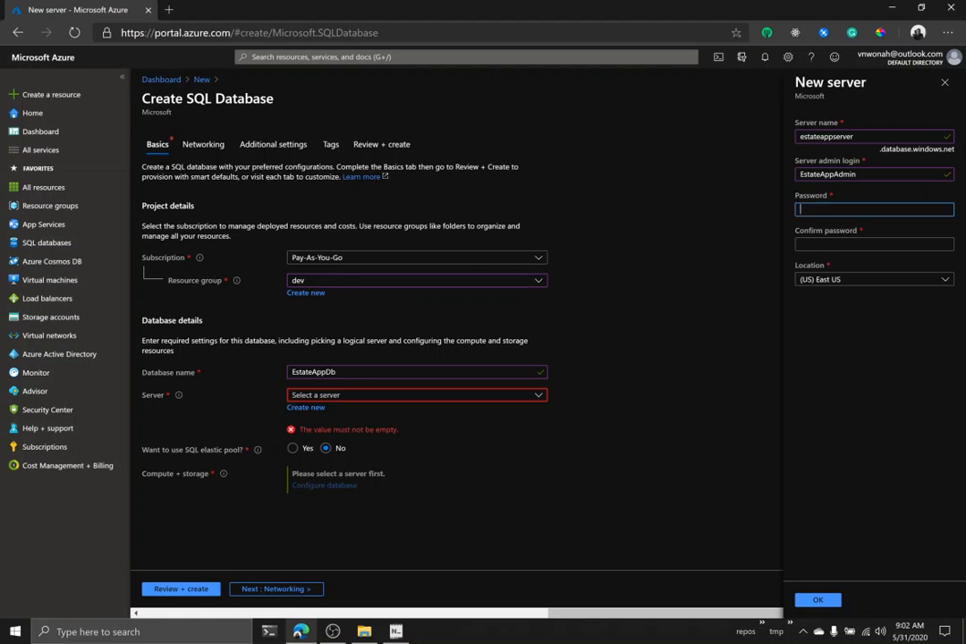
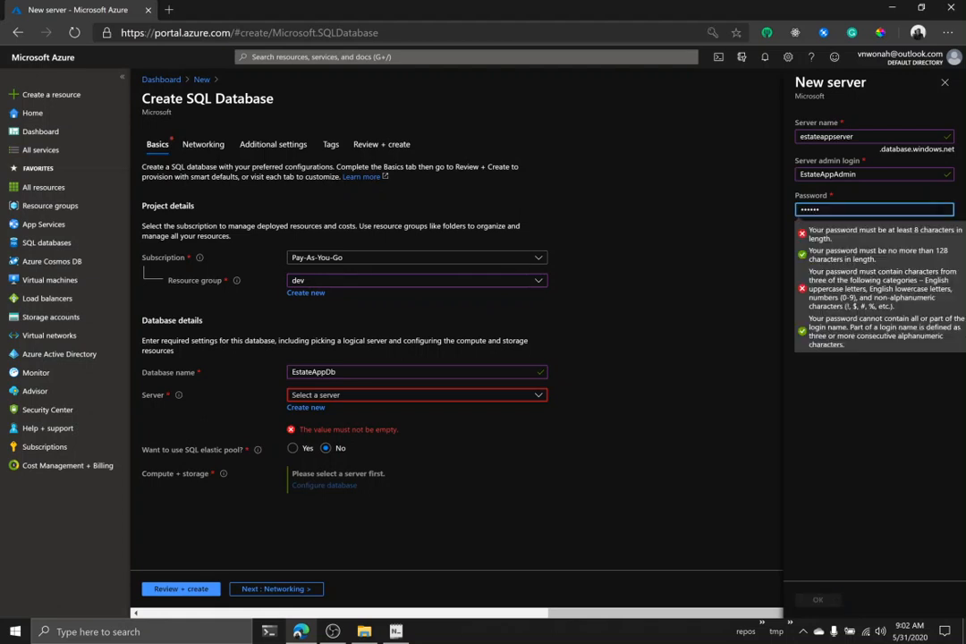
{"action": "key", "text": "alt+Tab"}
{"action": "key", "text": "Return"}
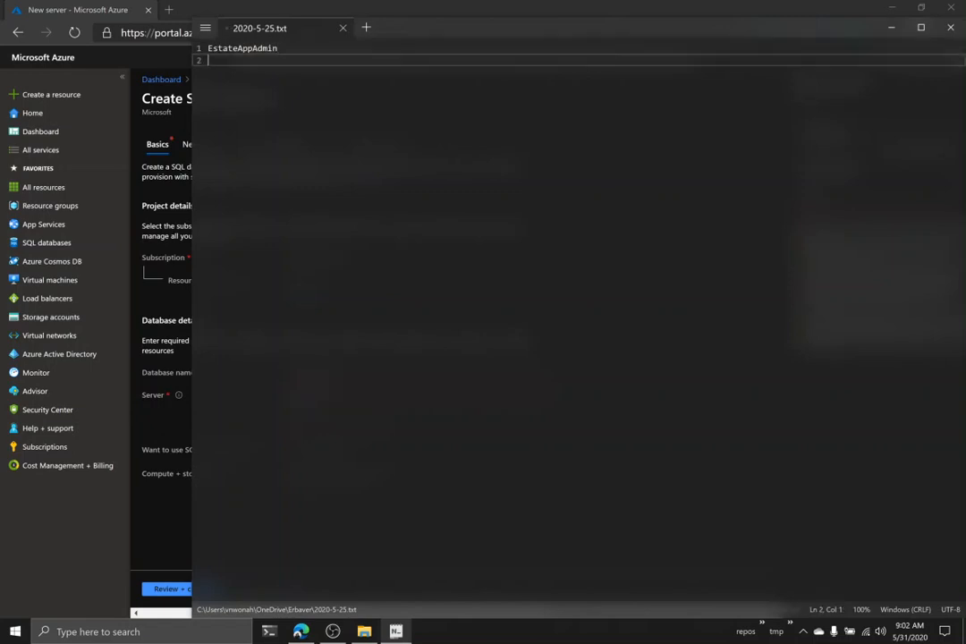
{"action": "key", "text": "shift+Left"}
{"action": "key", "text": "shift+Left"}
{"action": "key", "text": "shift+Left"}
{"action": "key", "text": "shift+Left"}
{"action": "key", "text": "shift+Left"}
{"action": "key", "text": "shift+Left"}
{"action": "key", "text": "shift+Left"}
{"action": "key", "text": "shift+Left"}
{"action": "key", "text": "shift+Left"}
{"action": "key", "text": "shift+Left"}
{"action": "key", "text": "shift+Left"}
{"action": "key", "text": "shift+Left"}
{"action": "key", "text": "shift+Left"}
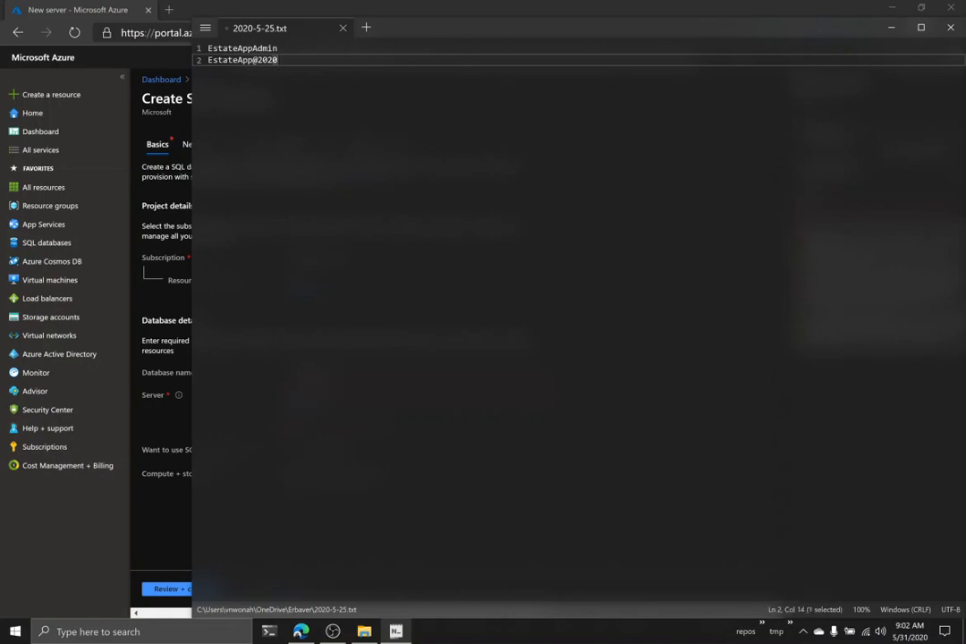
{"action": "key", "text": "shift+Left"}
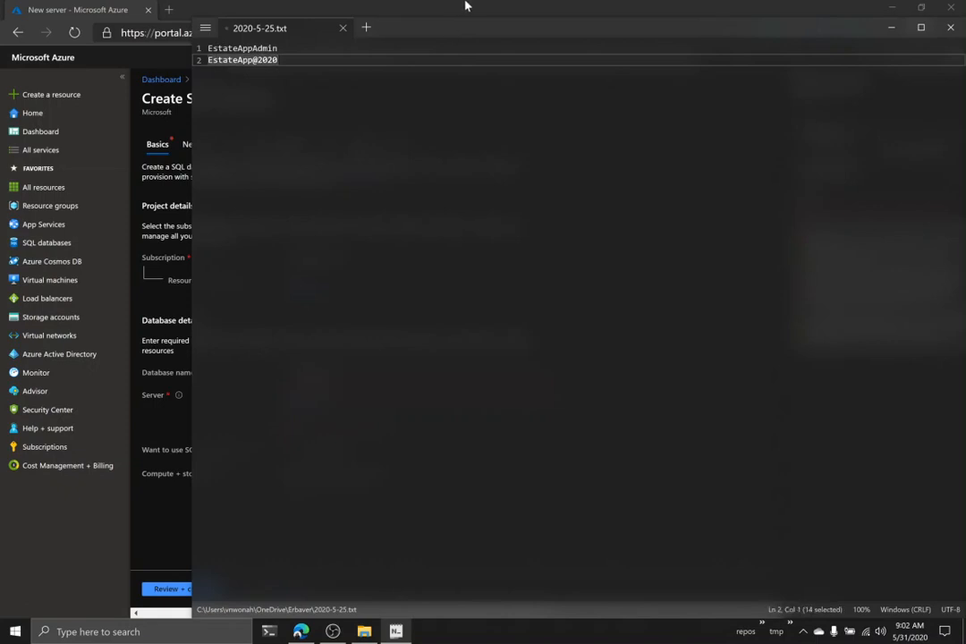
{"action": "key", "text": "alt+Tab"}
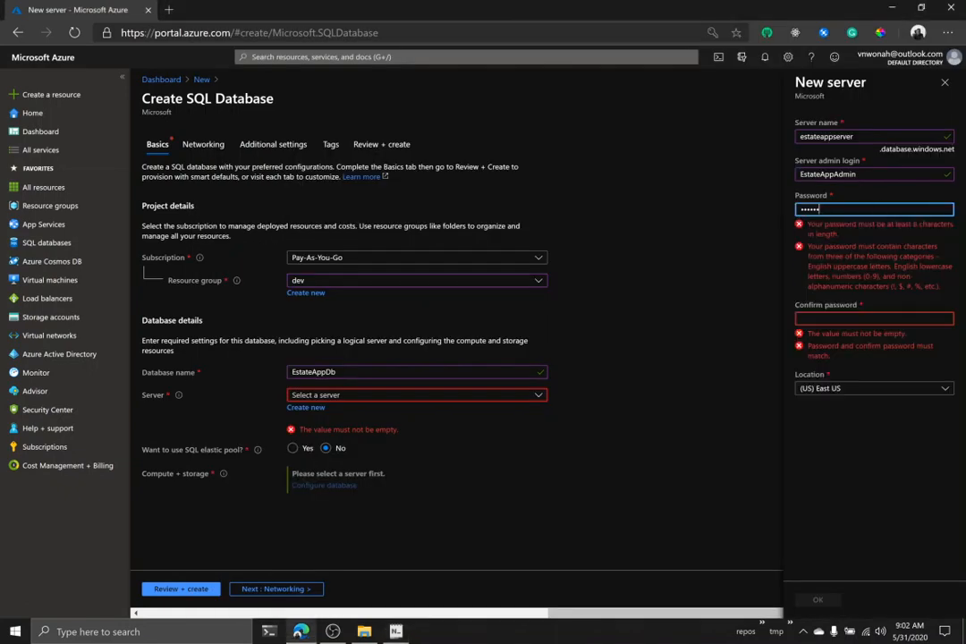
Step: Fill Password and Confirm password with the saved password
{"action": "key", "text": "ctrl+a"}
{"action": "key", "text": "ctrl+v"}
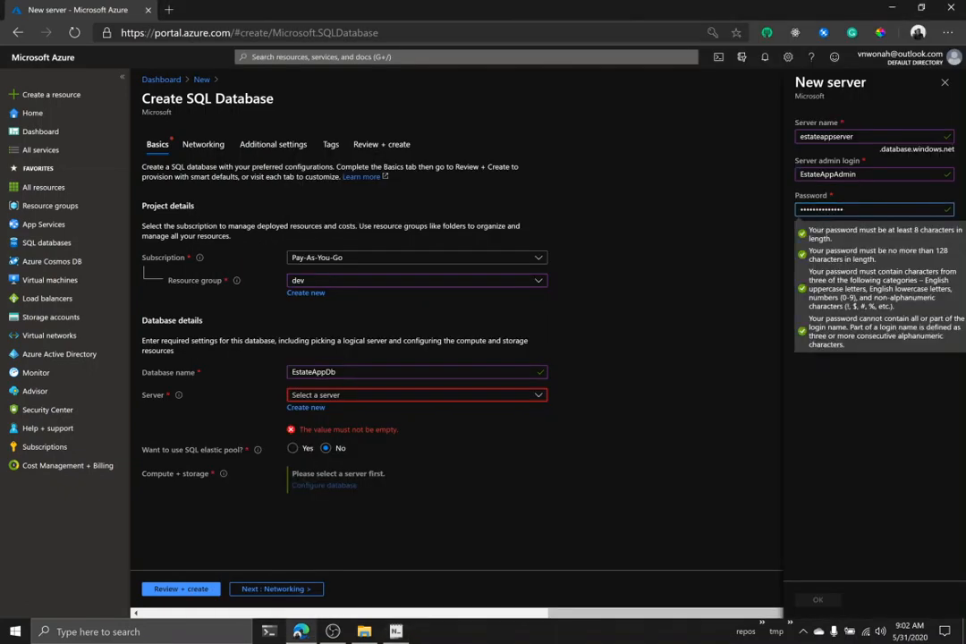
{"action": "key", "text": "Tab"}
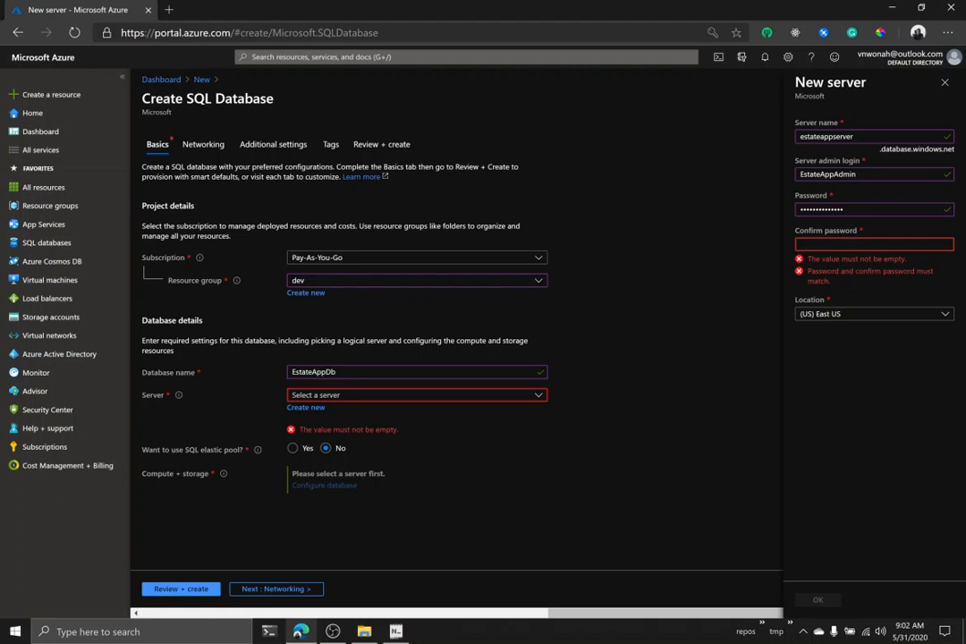
{"action": "key", "text": "ctrl+v"}
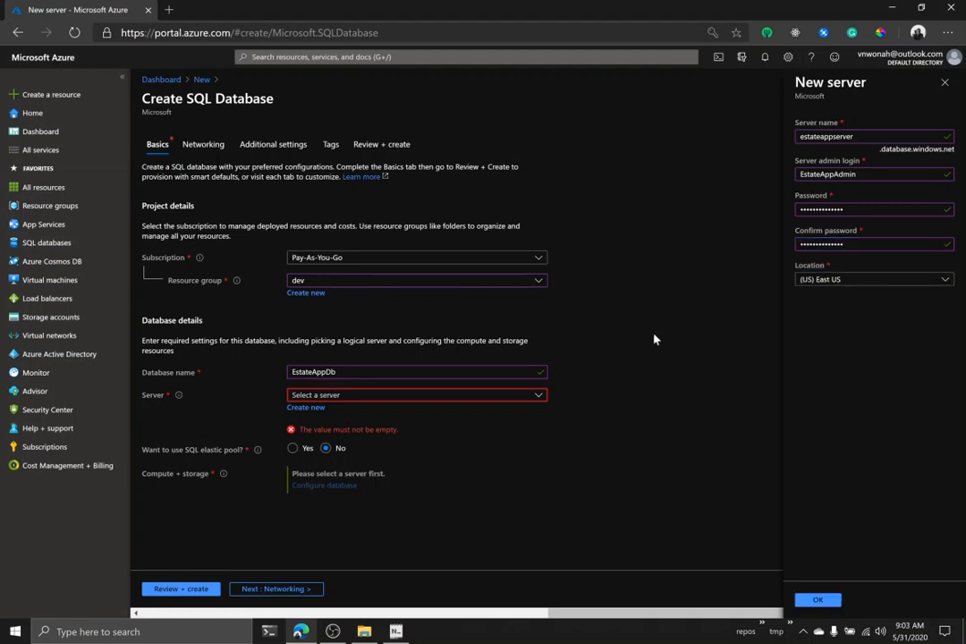
Step: Set the server location to (Africa) South Africa North and confirm the new server
{"action": "left_click", "coordinate": [943, 280]}
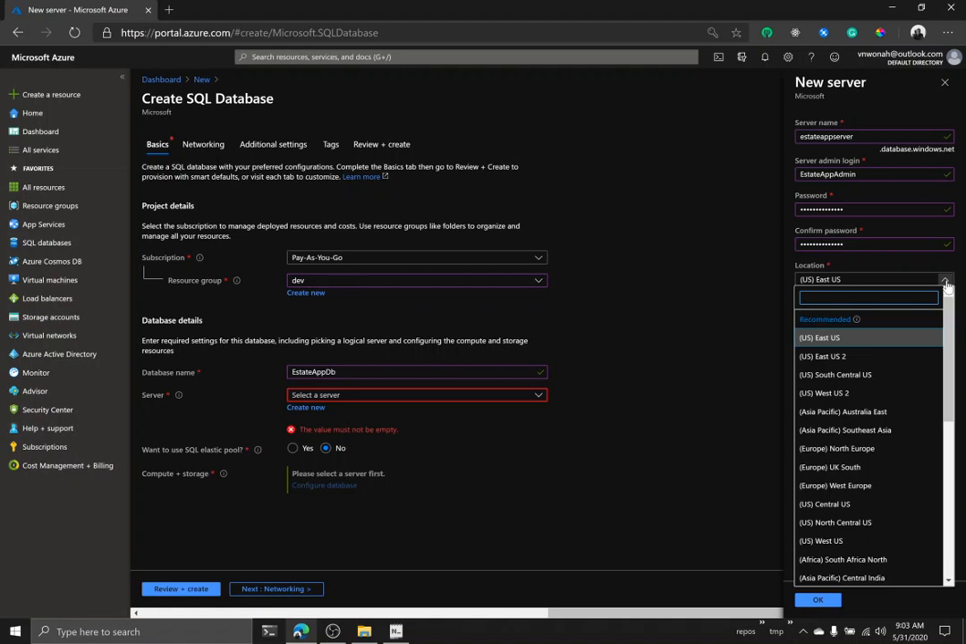
{"action": "type", "text": "so"}
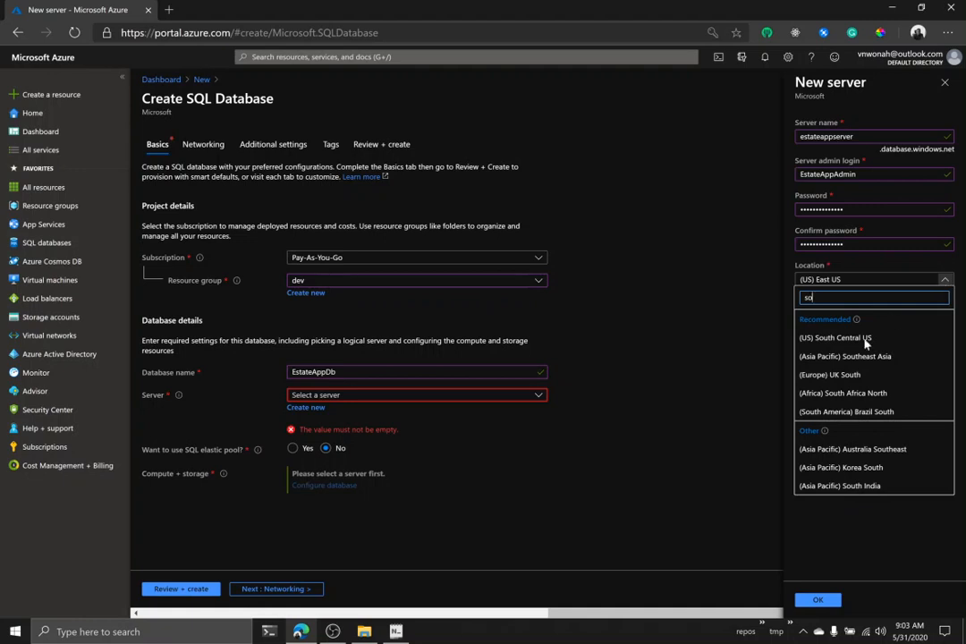
{"action": "left_click", "coordinate": [847, 403]}
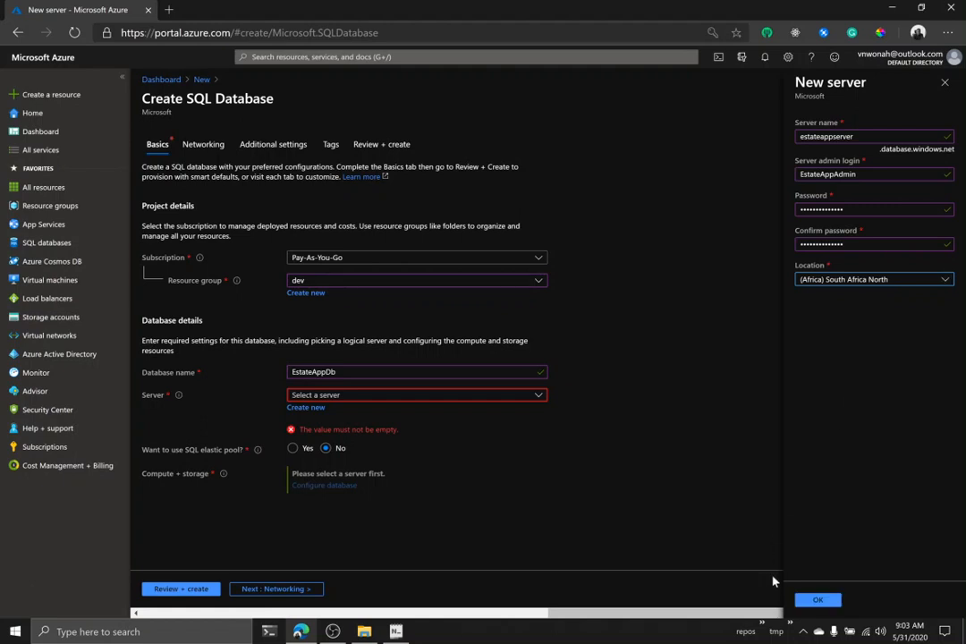
{"action": "left_click", "coordinate": [817, 601]}
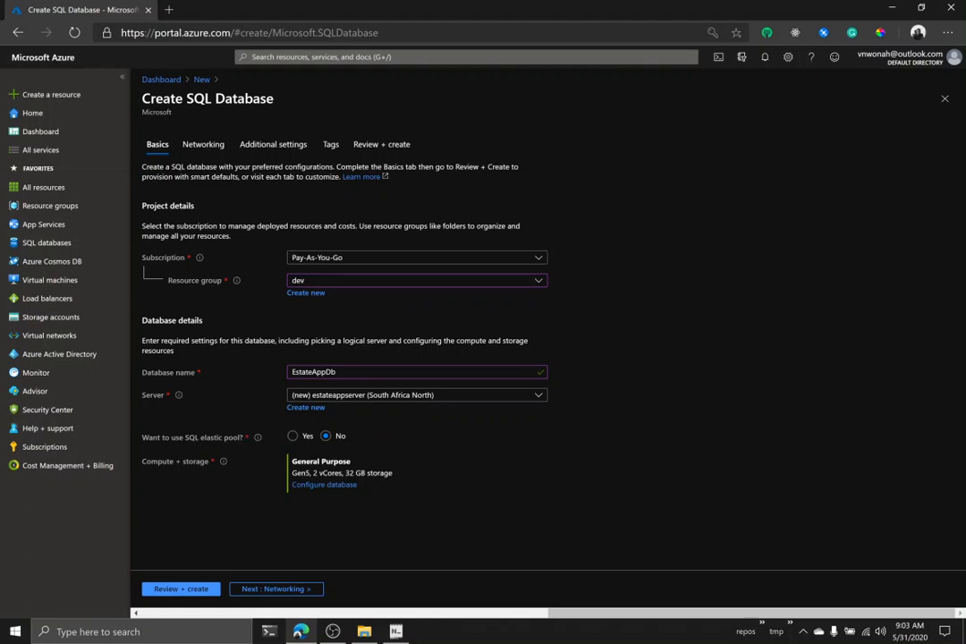
Step: Apply the Basic tier (5 DTUs, 2 GB storage) to the database's compute and storage
{"action": "left_click", "coordinate": [330, 485]}
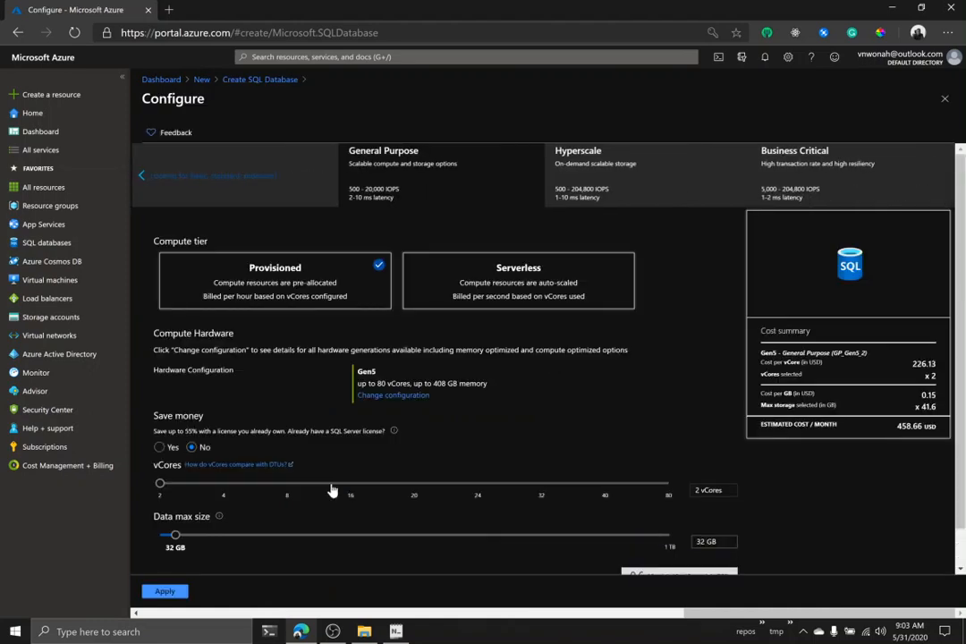
{"action": "left_click", "coordinate": [229, 179]}
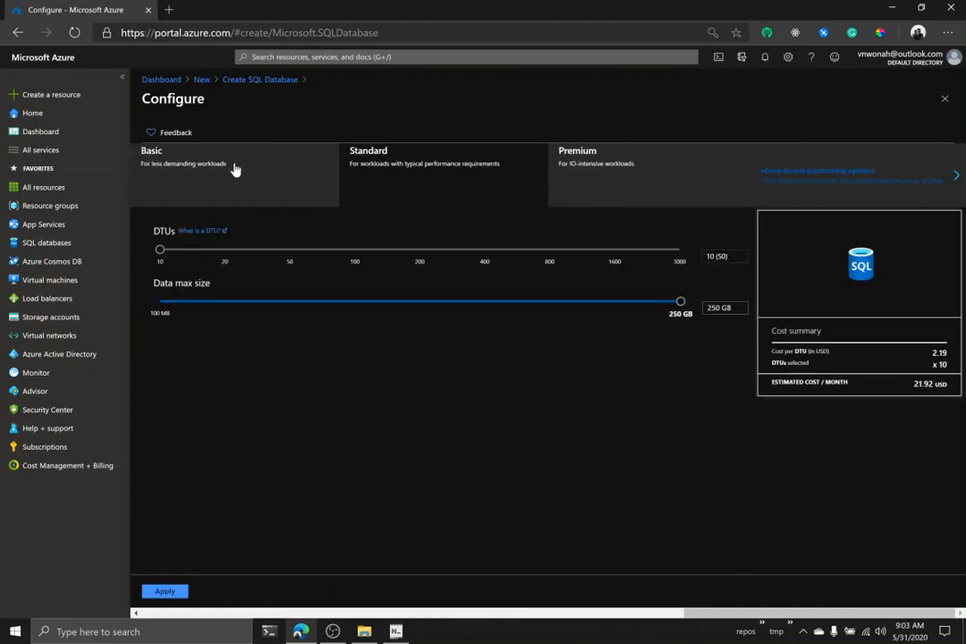
{"action": "left_click", "coordinate": [235, 167]}
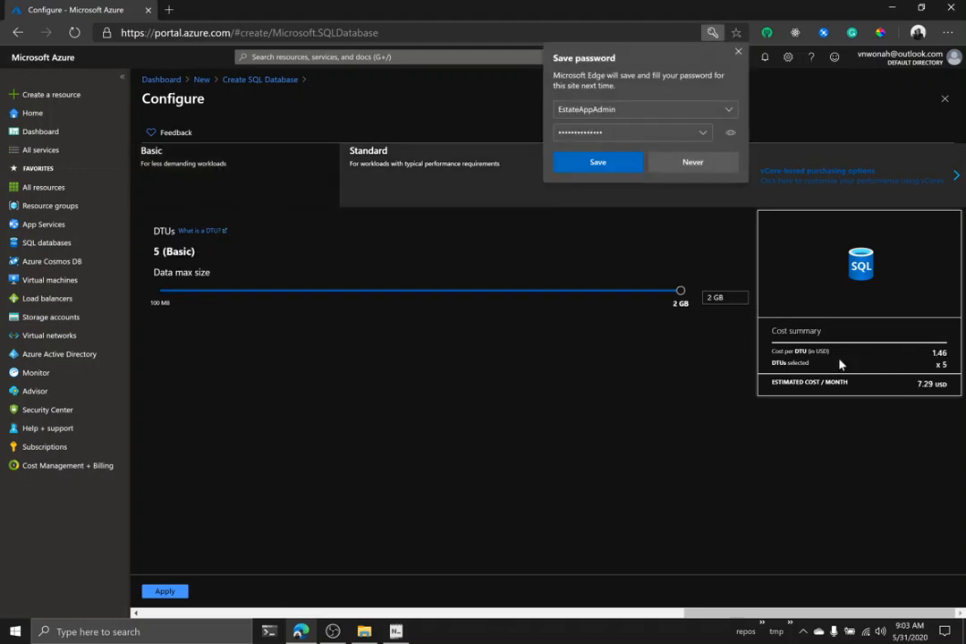
{"action": "left_click", "coordinate": [736, 53]}
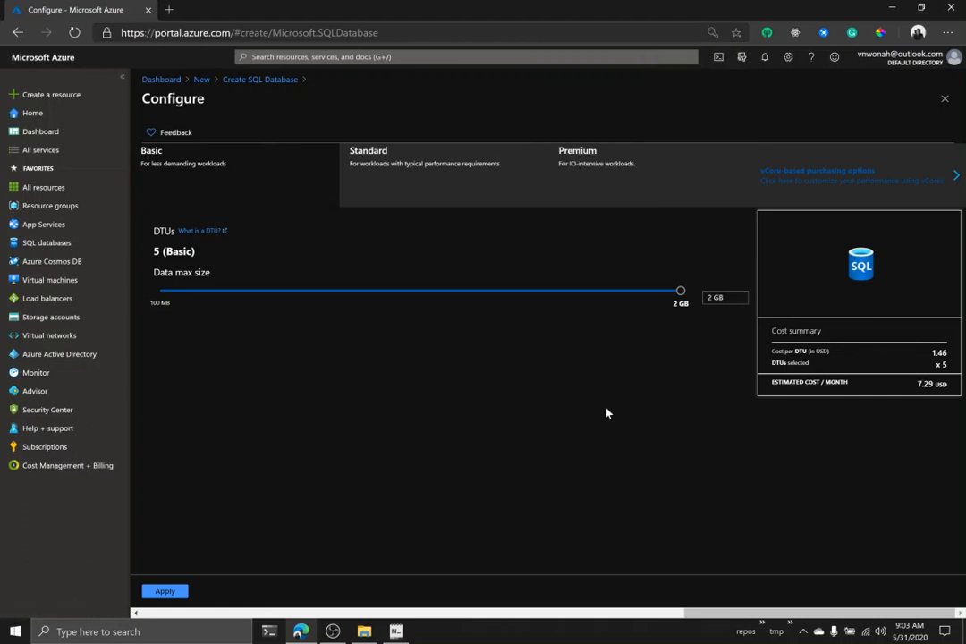
{"action": "left_click", "coordinate": [161, 592]}
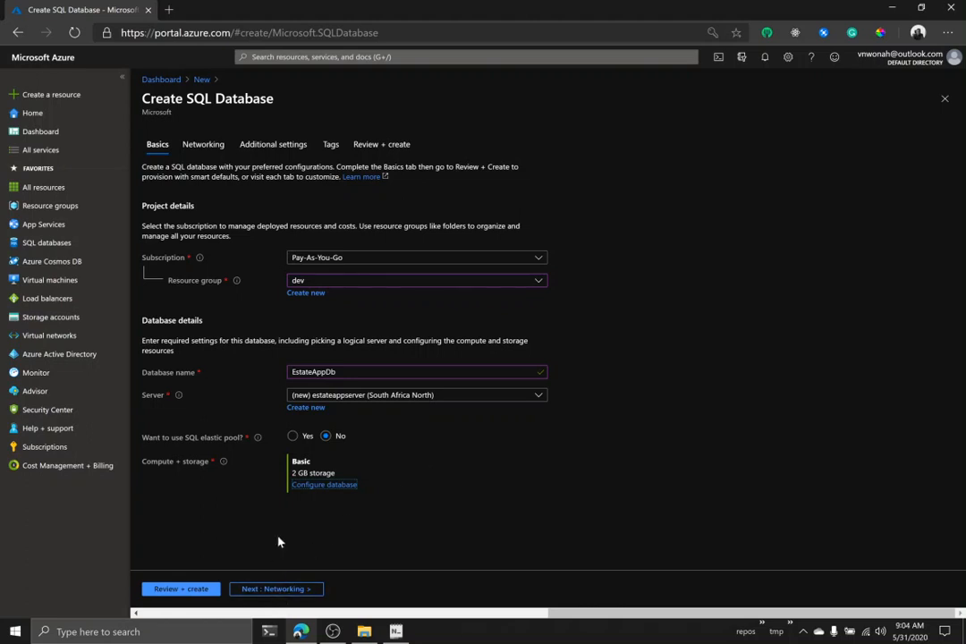
Step: Review the EstateAppDb summary and create the database and estateappserver in resource group dev
{"action": "left_click", "coordinate": [182, 591]}
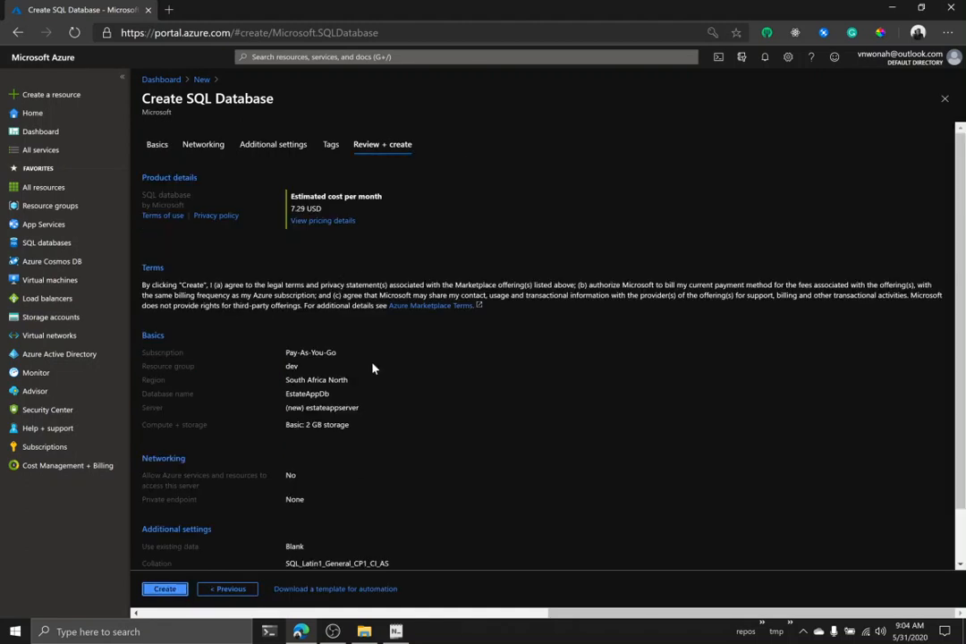
{"action": "scroll", "coordinate": [373, 367], "scroll_direction": "down", "scroll_amount": 1}
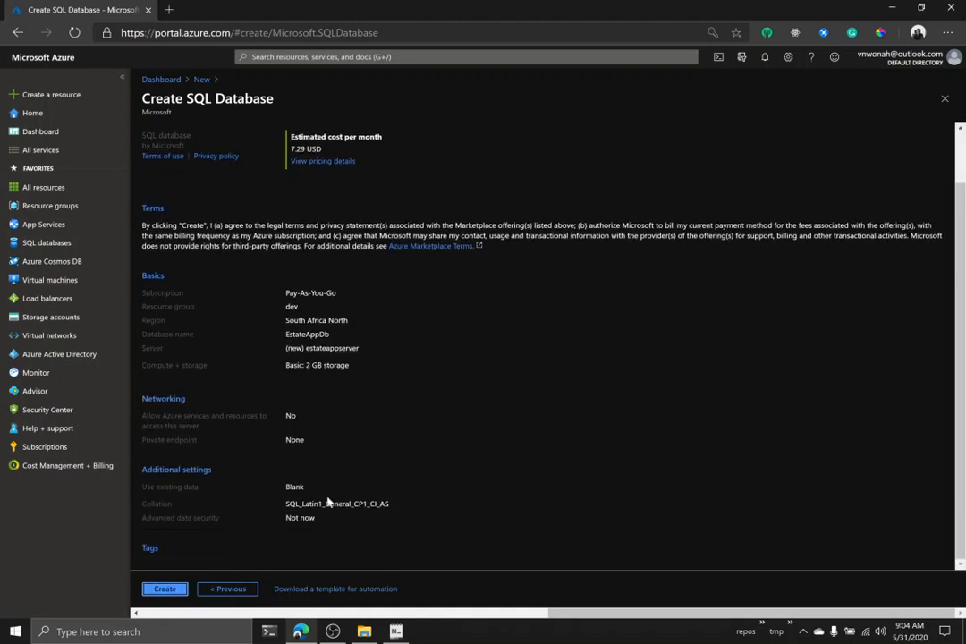
{"action": "left_click", "coordinate": [166, 589]}
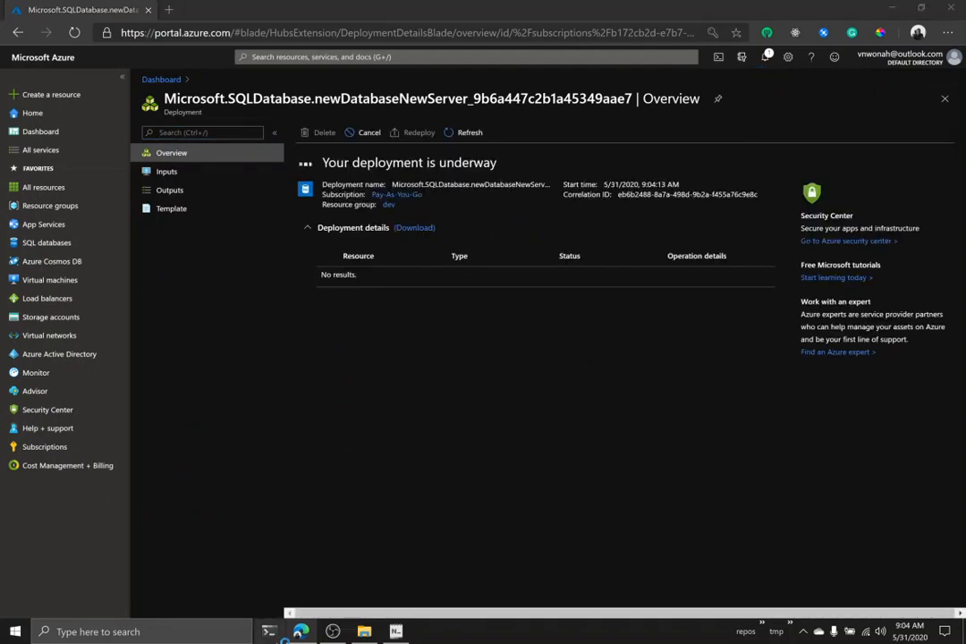
Step: Open a PowerShell terminal and change into the repos\estate-app folder
{"action": "key", "text": "super+1"}
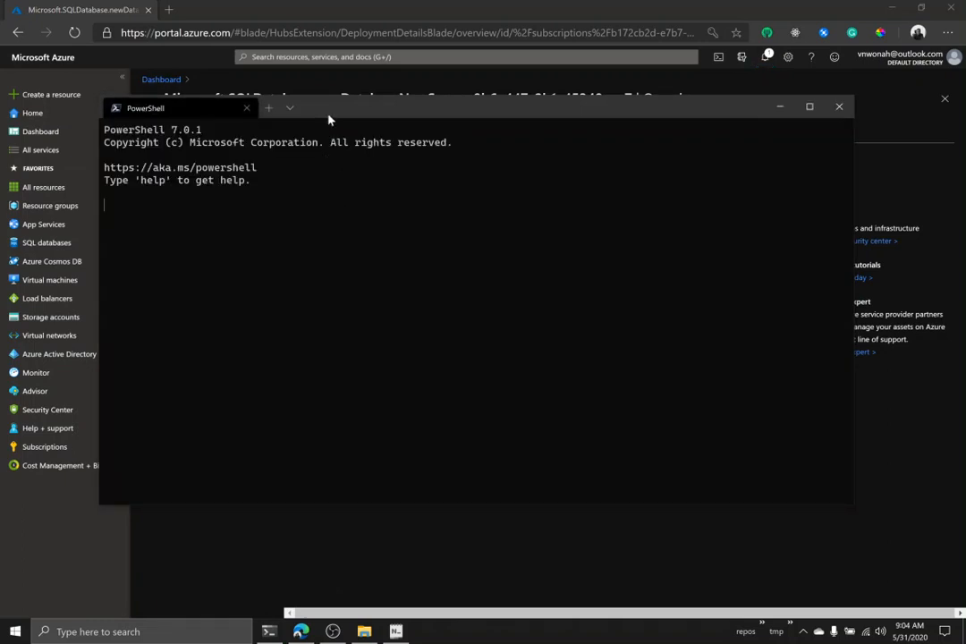
{"action": "left_click", "coordinate": [332, 631]}
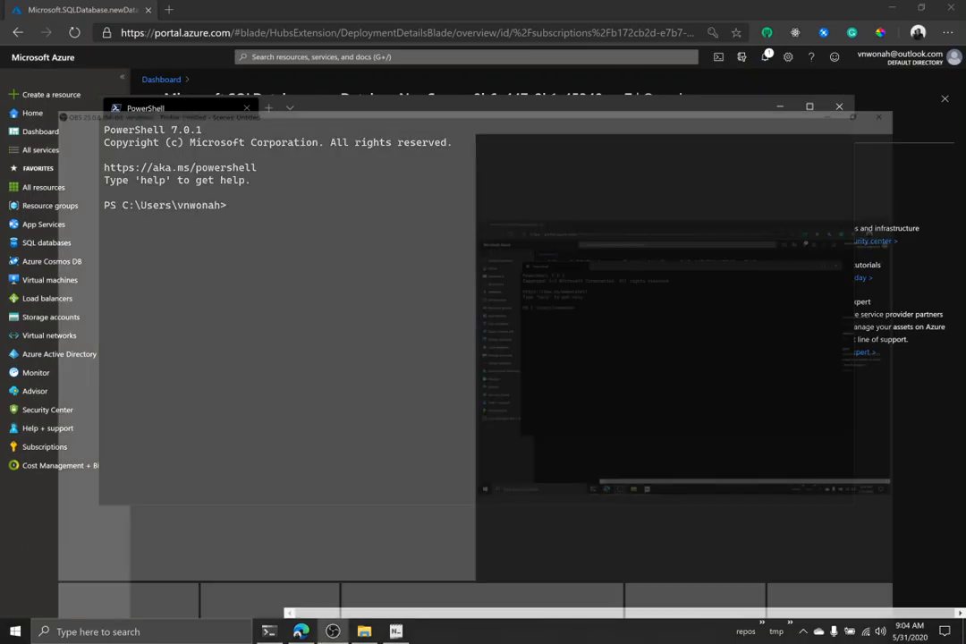
{"action": "left_click", "coordinate": [332, 631]}
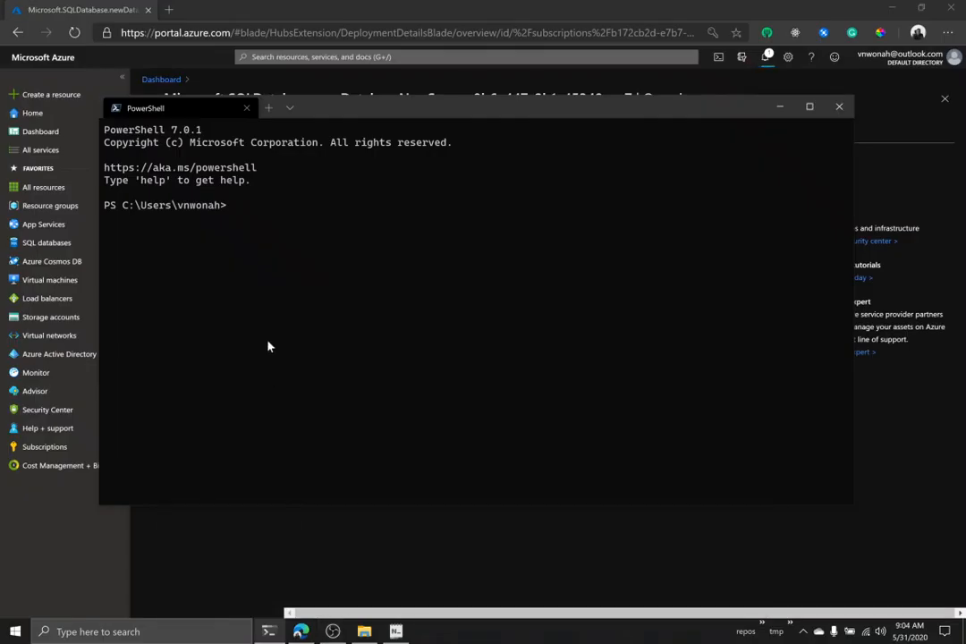
{"action": "type", "text": "cd repos"}
{"action": "key", "text": "Tab"}
{"action": "key", "text": "Return"}
{"action": "type", "text": "cd .\\e"}
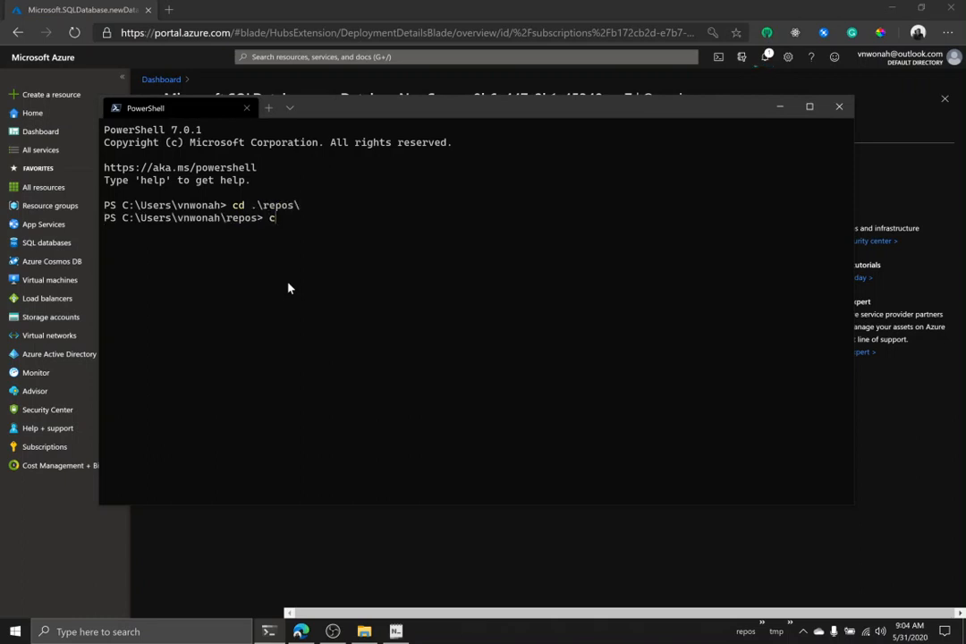
{"action": "type", "text": "st"}
{"action": "key", "text": "Tab"}
{"action": "key", "text": "Return"}
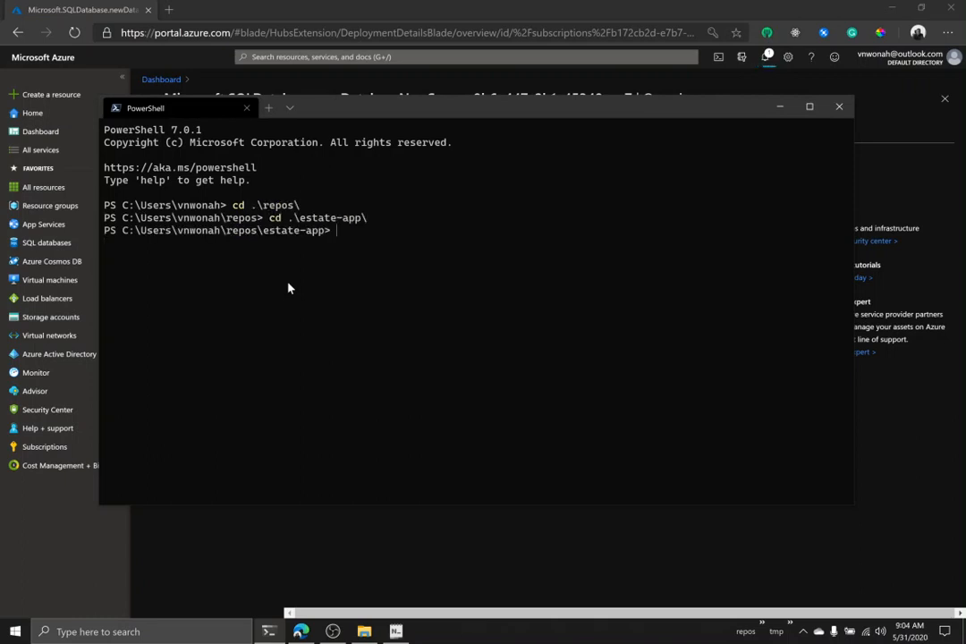
Step: List the estate-app folder, clear the screen, and launch Visual Studio Code with 'code .'
{"action": "type", "text": "ls"}
{"action": "key", "text": "Return"}
{"action": "type", "text": "clear"}
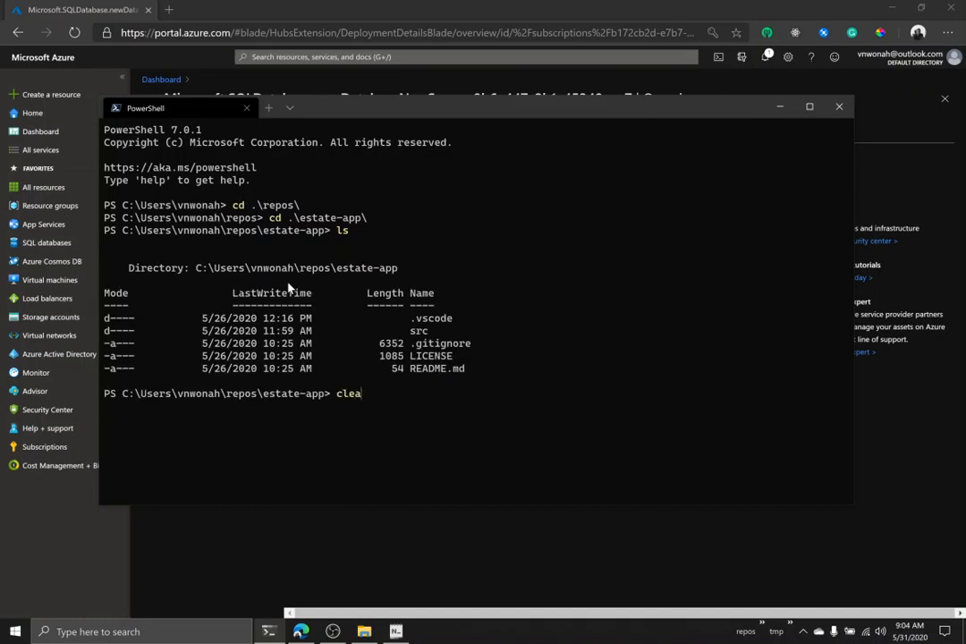
{"action": "key", "text": "Return"}
{"action": "type", "text": "code ."}
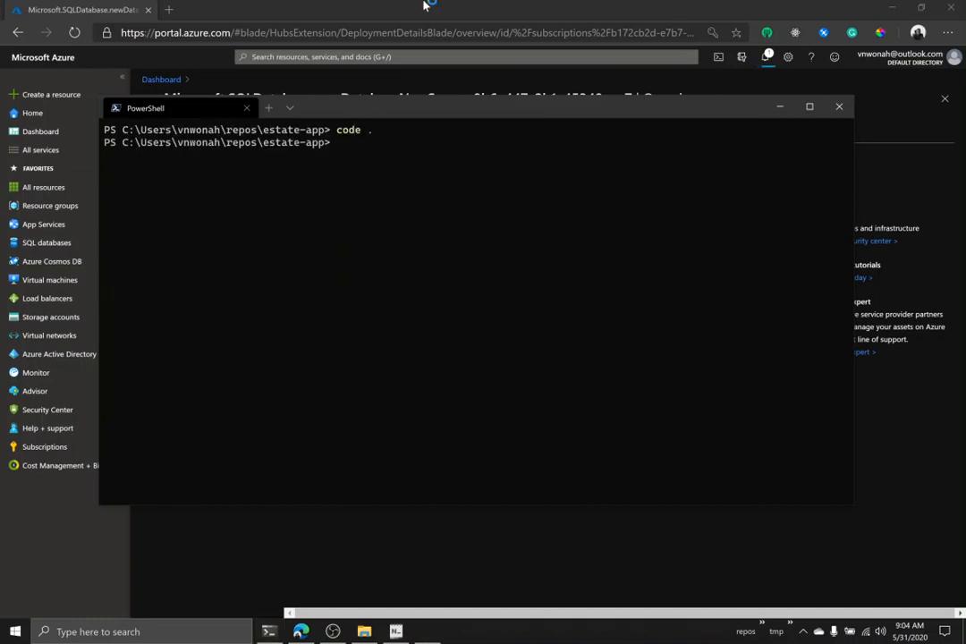
{"action": "key", "text": "alt+Tab"}
{"action": "key", "text": "alt+Tab"}
{"action": "key", "text": "alt+Tab"}
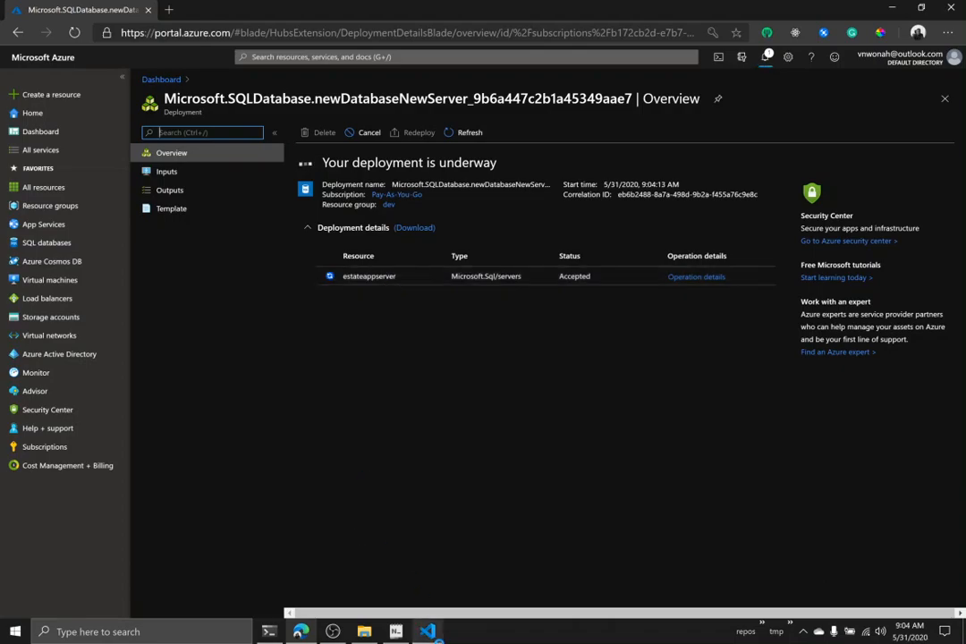
Step: Enlarge the code area by closing the output panel and narrowing the file list, and close Startup.cs
{"action": "left_click", "coordinate": [428, 631]}
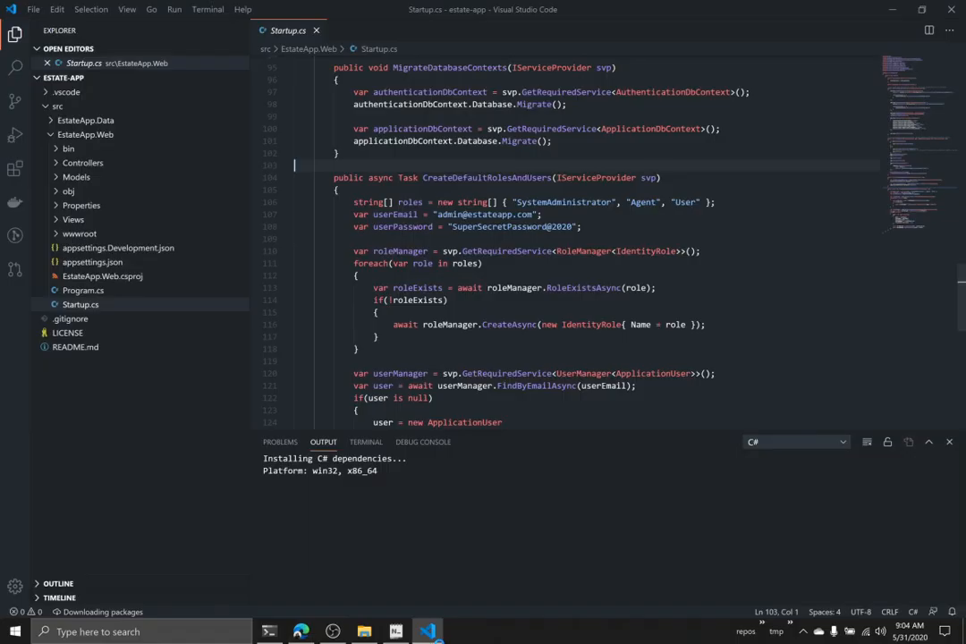
{"action": "left_click", "coordinate": [949, 442]}
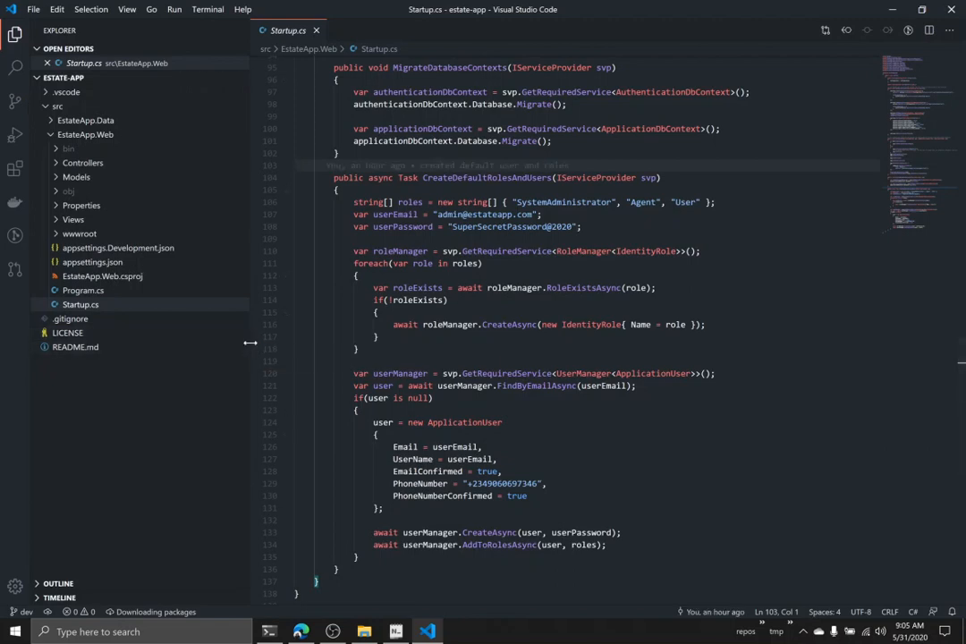
{"action": "left_click_drag", "start_coordinate": [250, 342], "coordinate": [174, 341]}
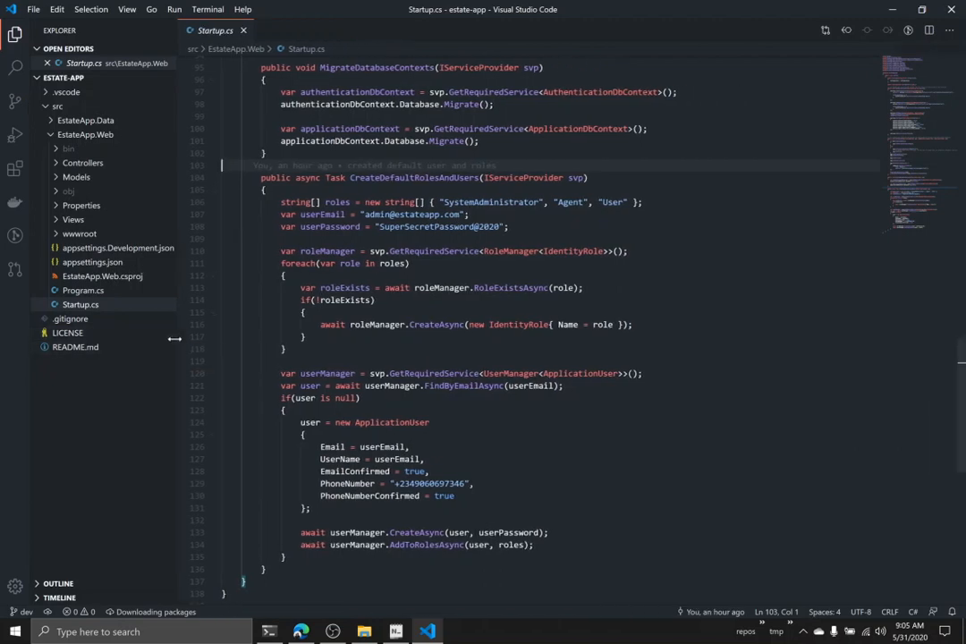
{"action": "left_click", "coordinate": [239, 31]}
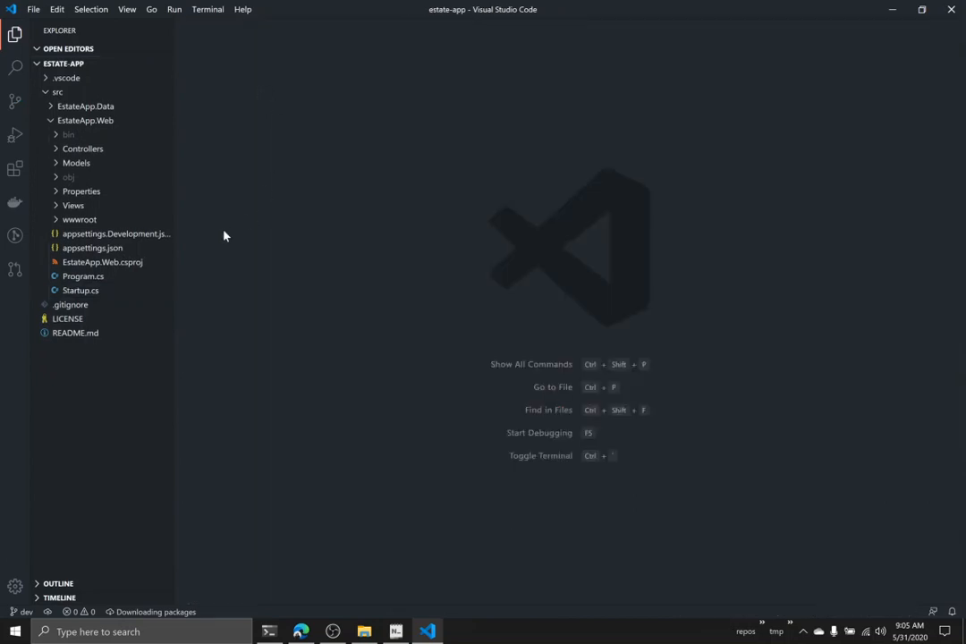
Step: Replace appsettings.Development.json with the full contents of appsettings.json and save it
{"action": "left_click", "coordinate": [106, 249]}
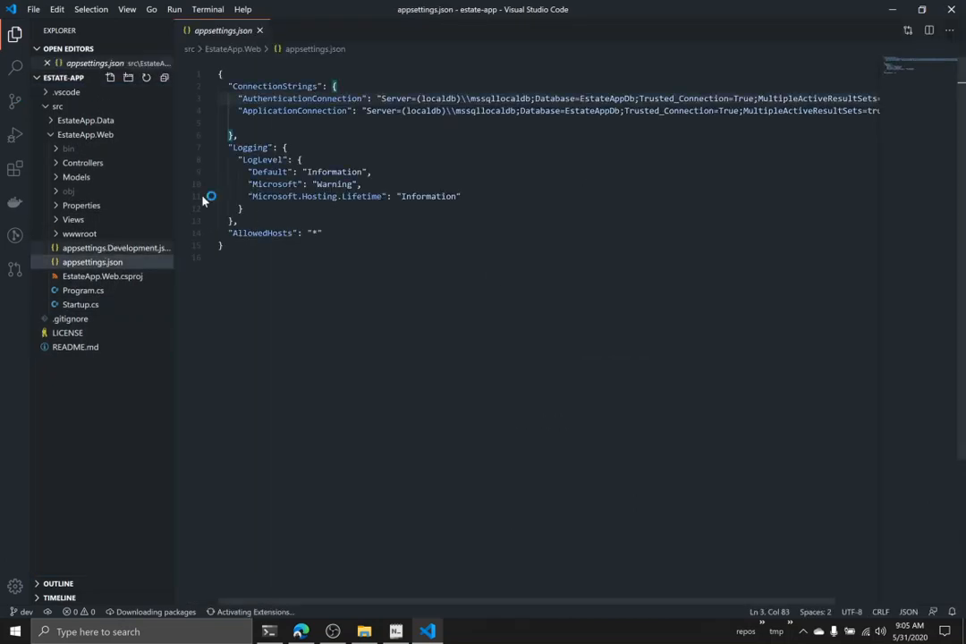
{"action": "left_click", "coordinate": [126, 248]}
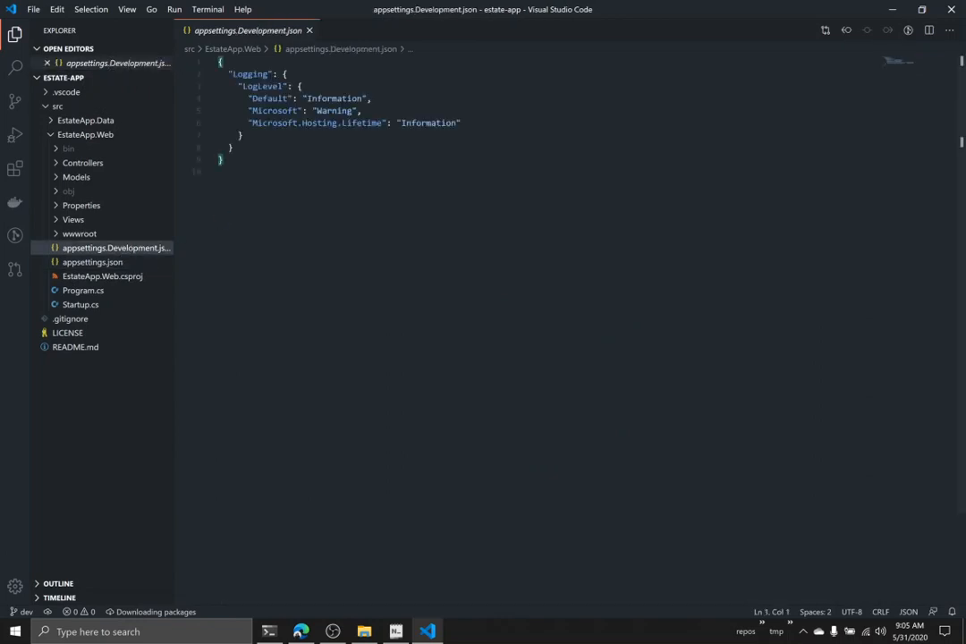
{"action": "left_click", "coordinate": [125, 263]}
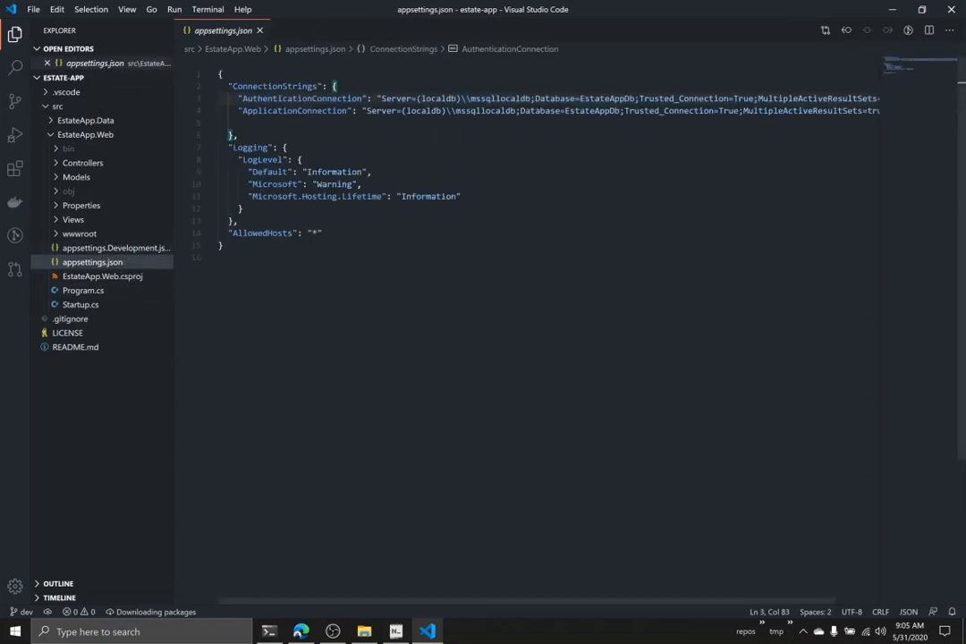
{"action": "left_click", "coordinate": [268, 258]}
{"action": "key", "text": "ctrl+a"}
{"action": "key", "text": "ctrl+c"}
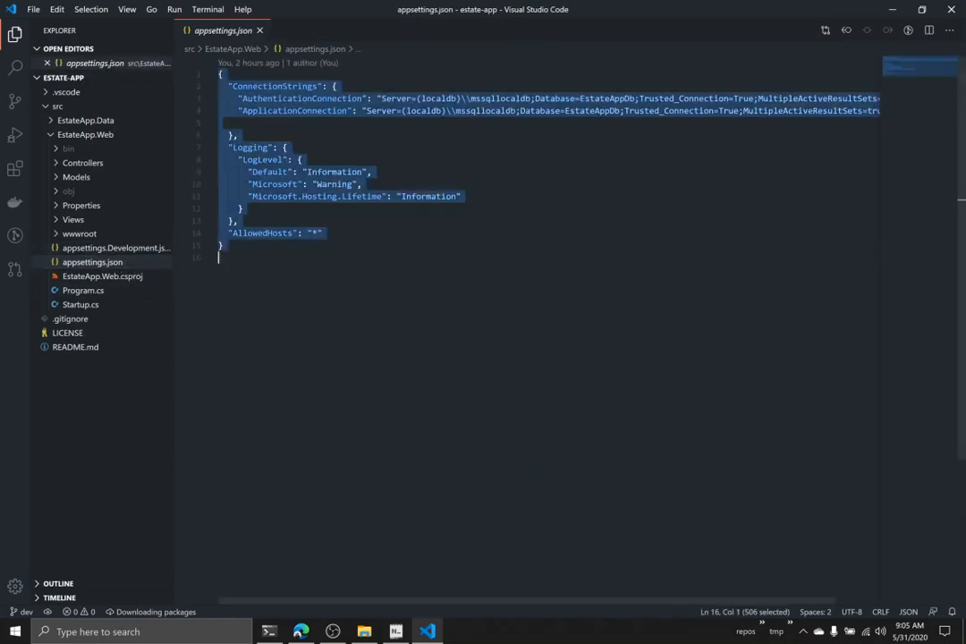
{"action": "left_click", "coordinate": [130, 249]}
{"action": "left_click", "coordinate": [224, 183]}
{"action": "key", "text": "ctrl+a"}
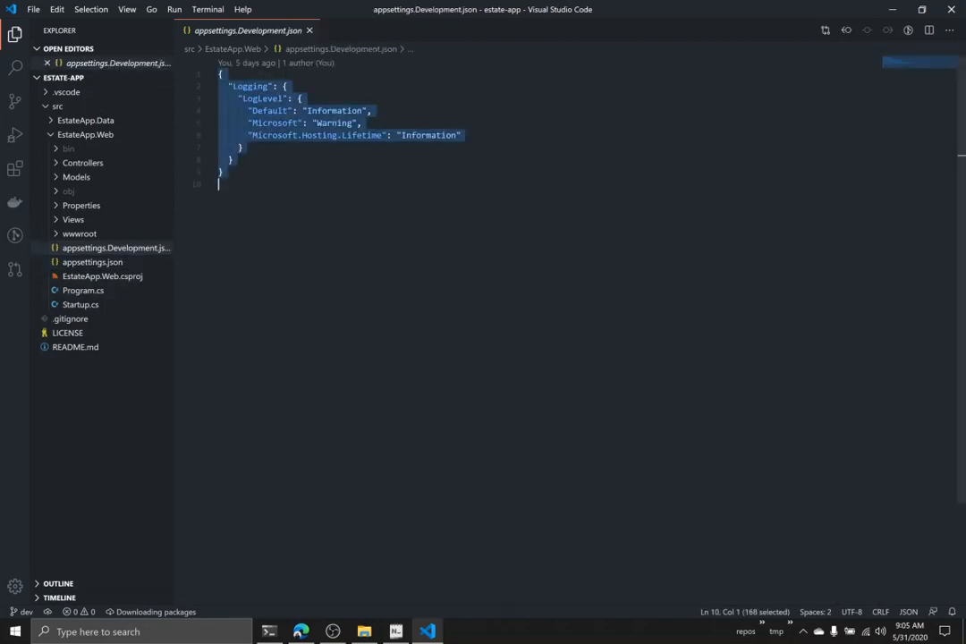
{"action": "key", "text": "ctrl+v"}
{"action": "key", "text": "ctrl+s"}
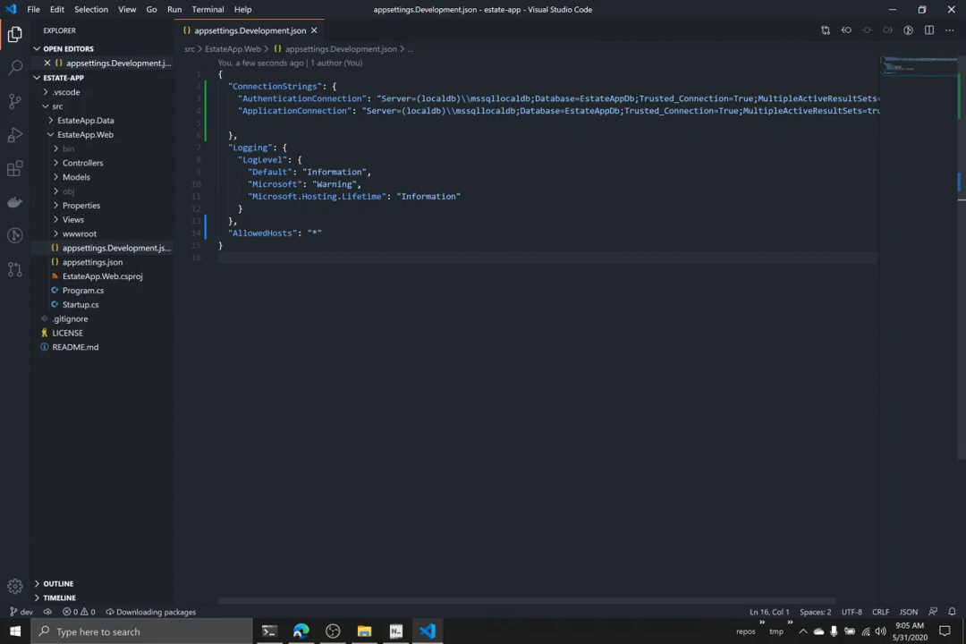
Step: Compare the ApplicationConnection strings in both files, then return to the Azure portal in the browser
{"action": "left_click", "coordinate": [138, 265]}
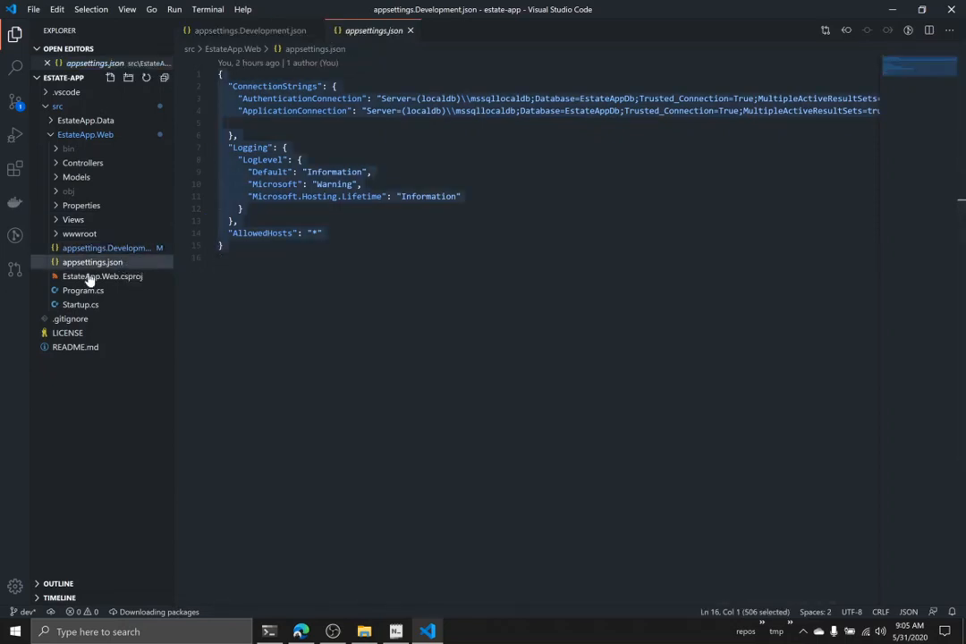
{"action": "left_click", "coordinate": [471, 110]}
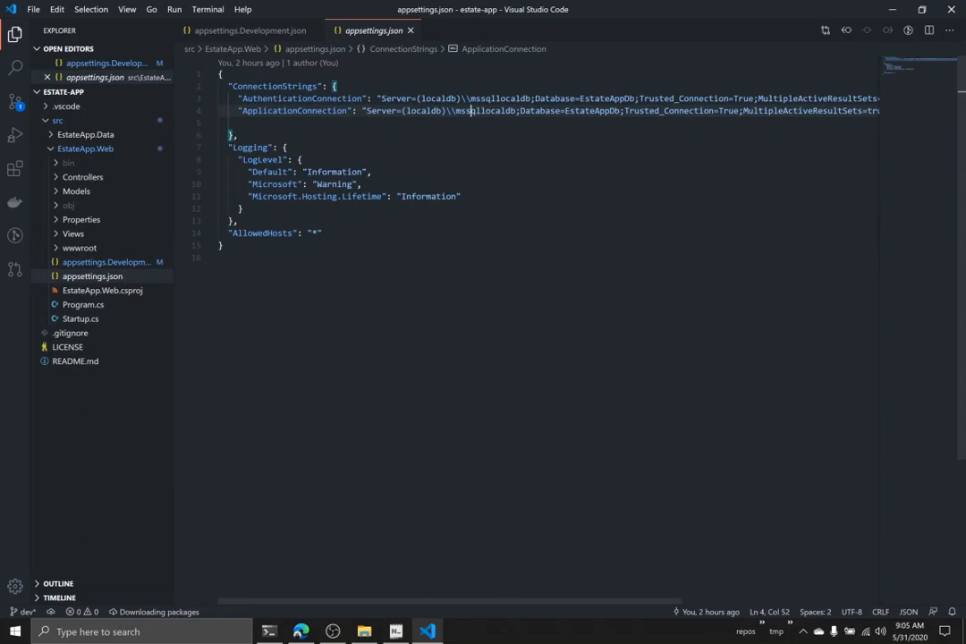
{"action": "left_click", "coordinate": [130, 264]}
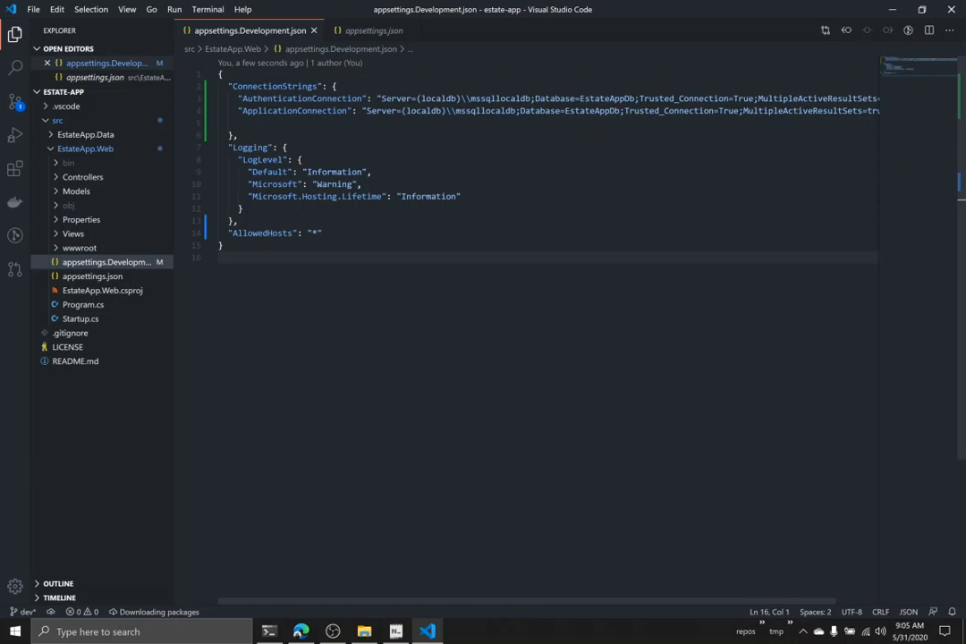
{"action": "left_click", "coordinate": [296, 633]}
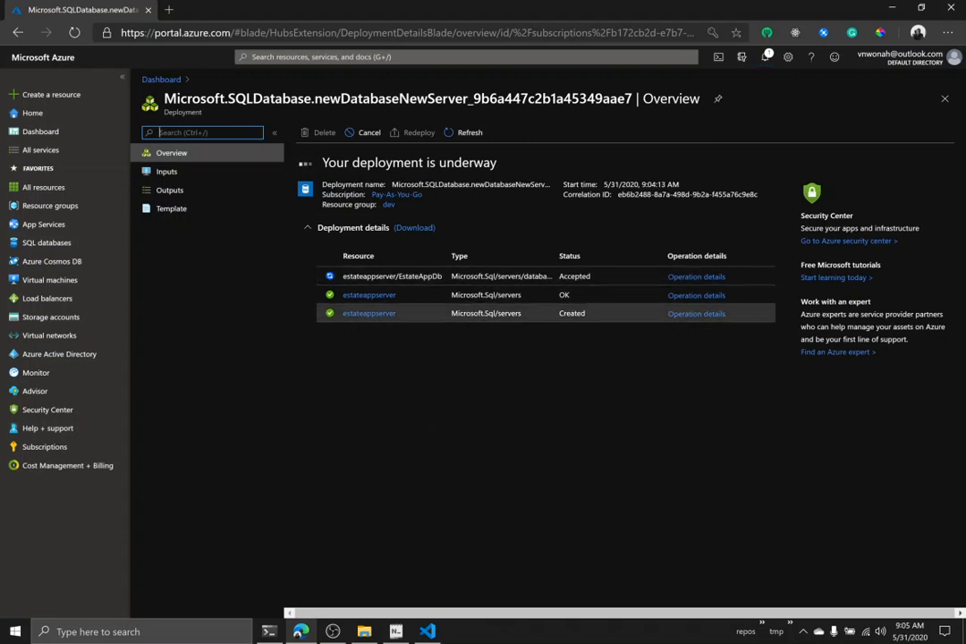
Step: Watch the estateappserver deployment row until the Created status shows the deployment complete
{"action": "left_click", "coordinate": [403, 315]}
{"action": "double_click", "coordinate": [573, 314]}
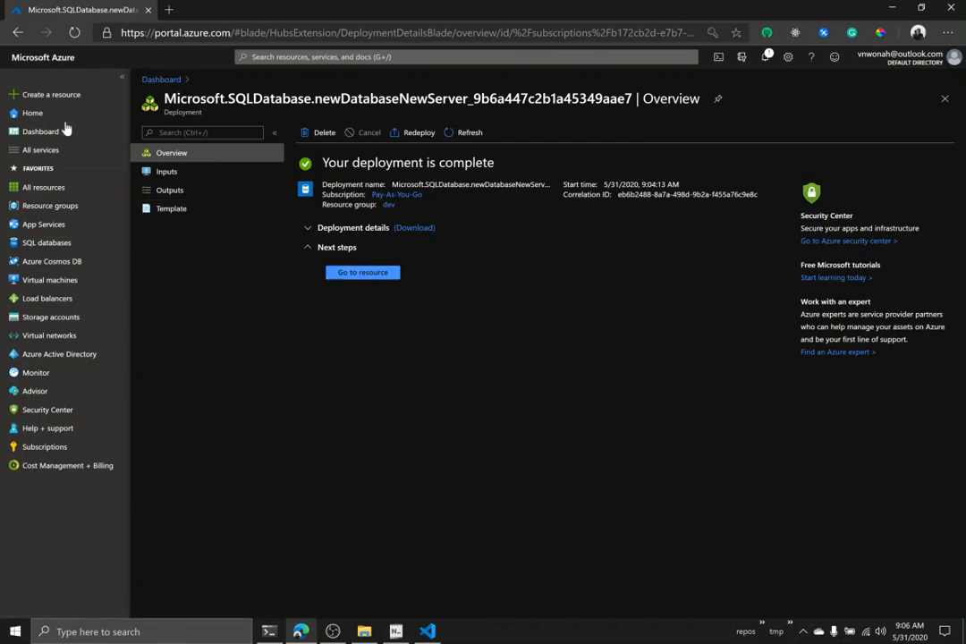
Step: Open estateappserver from All resources, check its databases, and copy the server name estateappserver.database.windows.net
{"action": "left_click", "coordinate": [38, 193]}
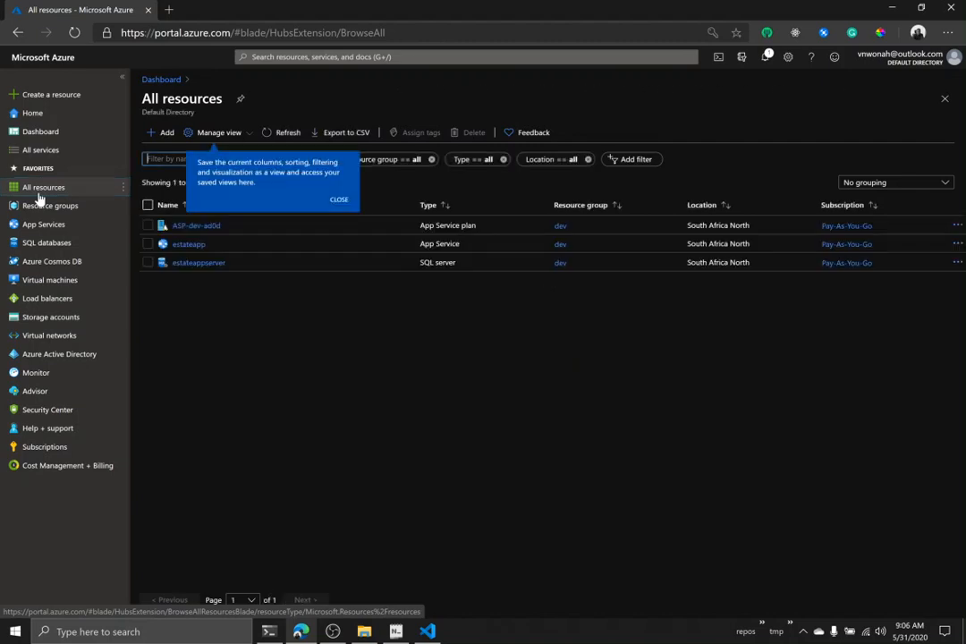
{"action": "left_click", "coordinate": [190, 263]}
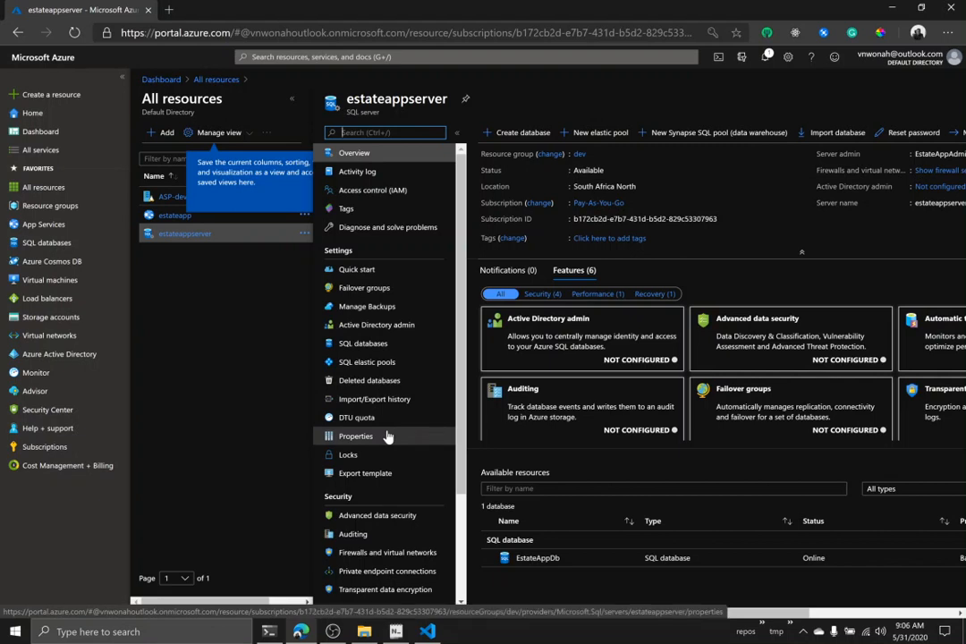
{"action": "scroll", "coordinate": [387, 435], "scroll_direction": "down", "scroll_amount": 3}
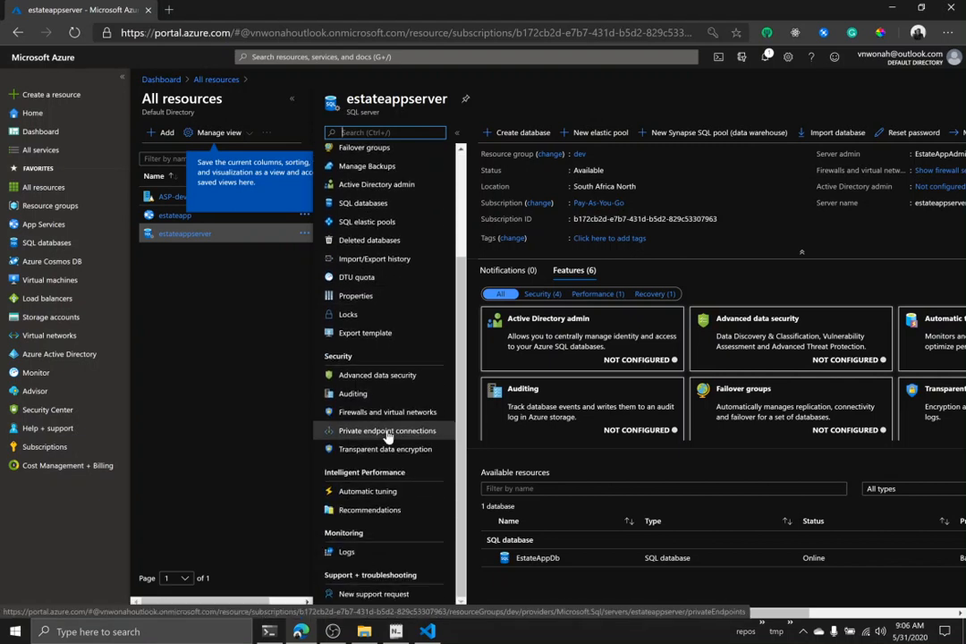
{"action": "scroll", "coordinate": [387, 435], "scroll_direction": "up", "scroll_amount": 3}
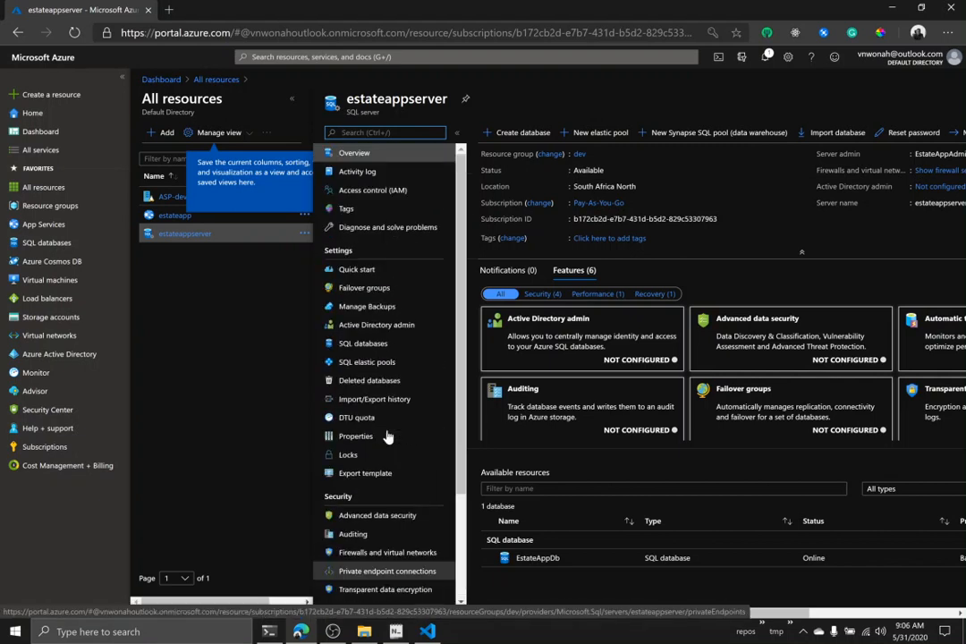
{"action": "left_click", "coordinate": [376, 351]}
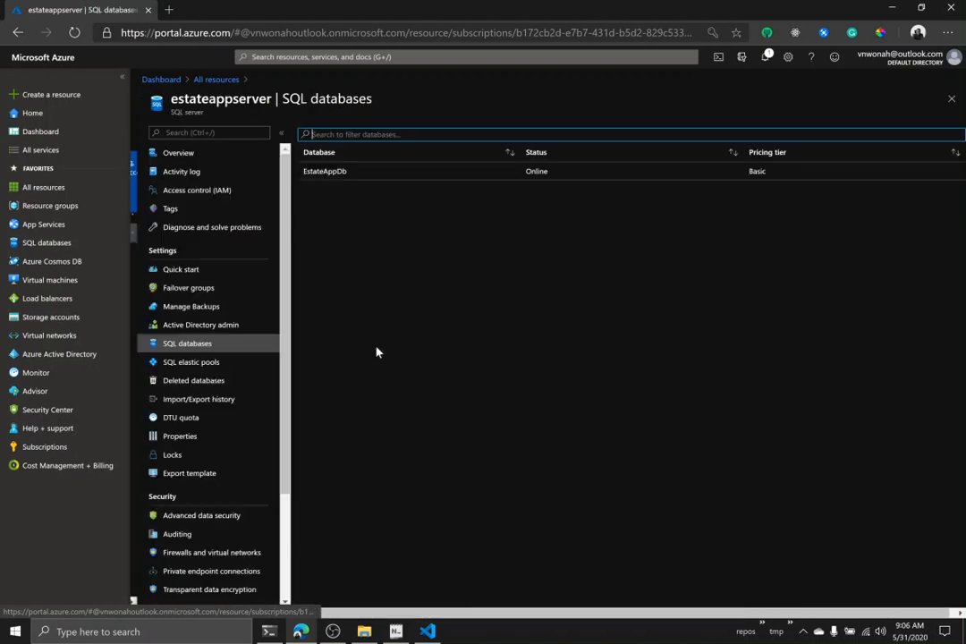
{"action": "left_click", "coordinate": [182, 154]}
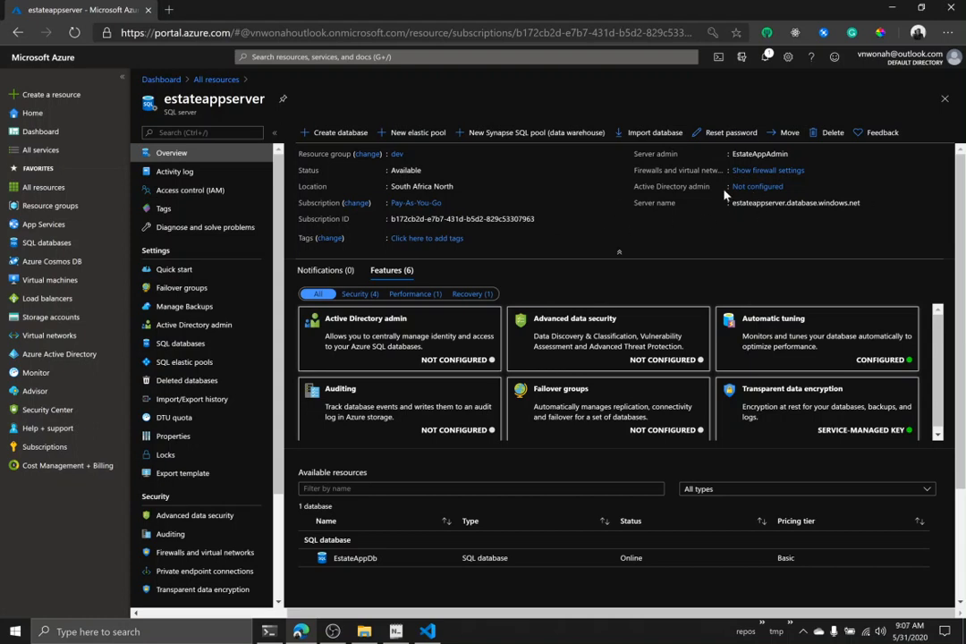
{"action": "left_click", "coordinate": [811, 171]}
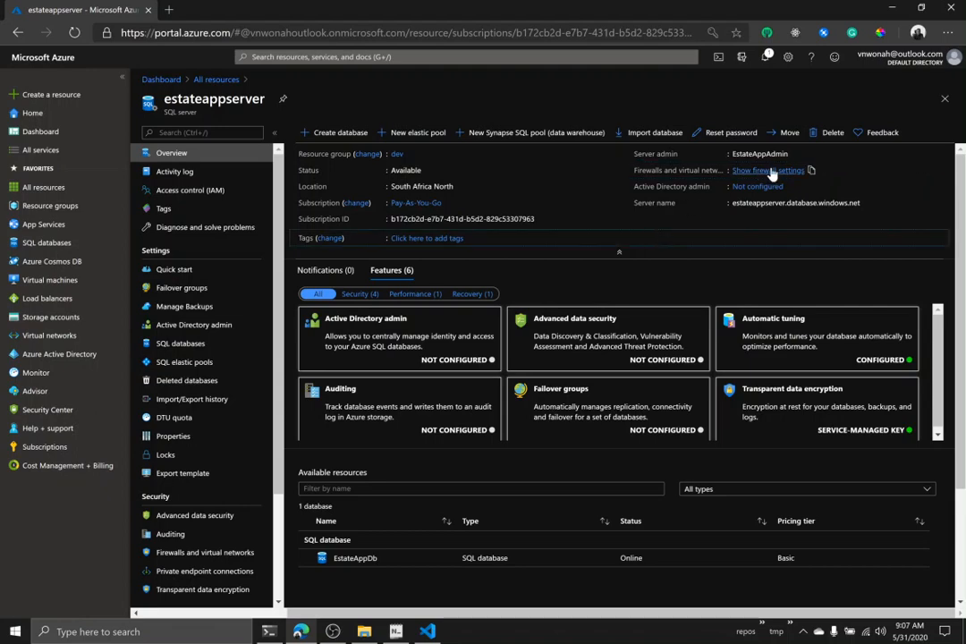
Step: Review estateappserver's firewall settings, which have no rules, then view the server's properties
{"action": "left_click", "coordinate": [770, 172]}
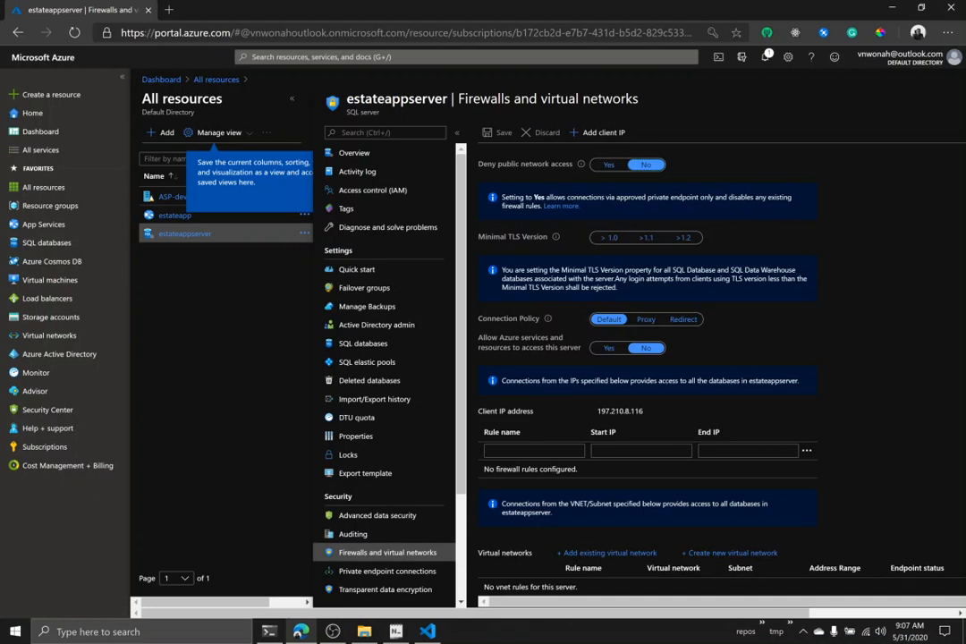
{"action": "scroll", "coordinate": [729, 254], "scroll_direction": "down", "scroll_amount": 1}
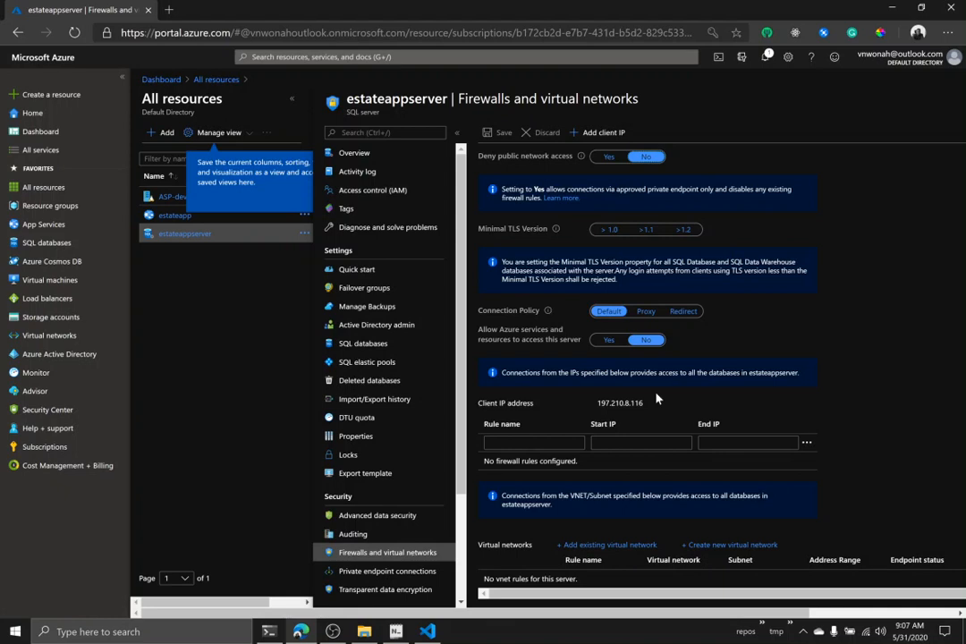
{"action": "scroll", "coordinate": [656, 398], "scroll_direction": "up", "scroll_amount": 1}
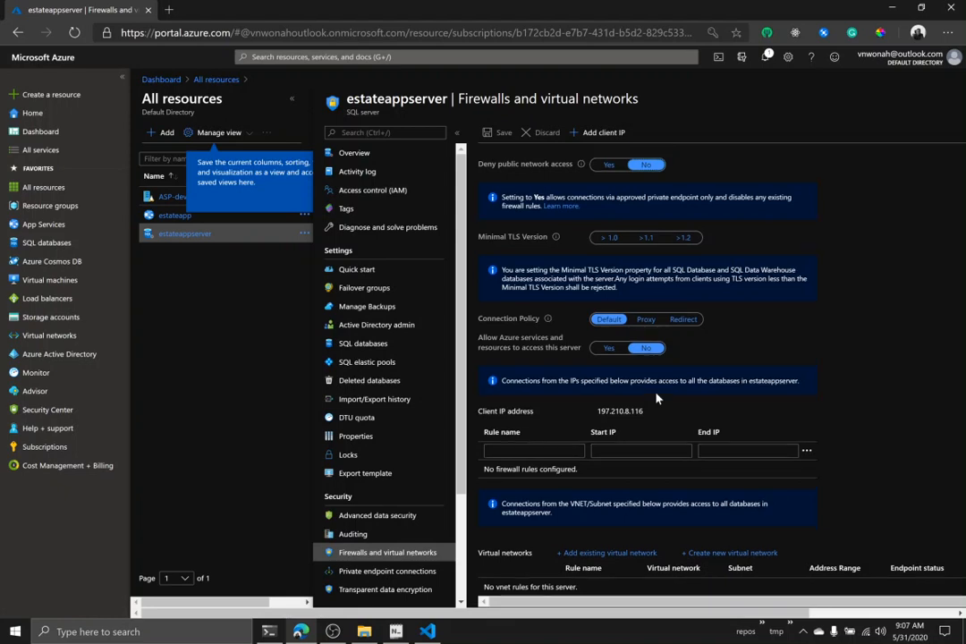
{"action": "left_click", "coordinate": [372, 436]}
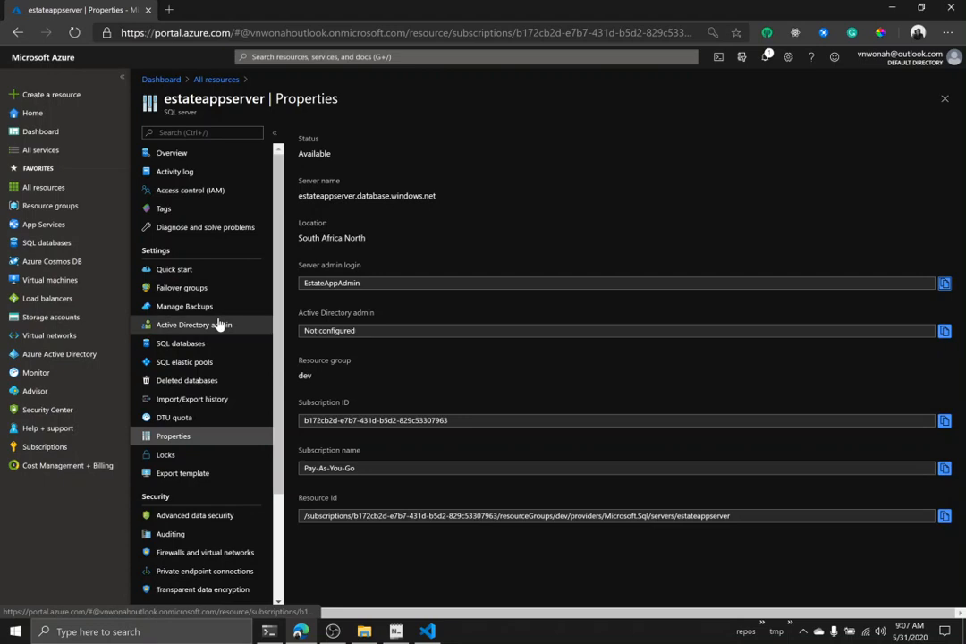
Step: Navigate from All resources through estateappserver's SQL databases to the EstateAppDb database
{"action": "scroll", "coordinate": [219, 326], "scroll_direction": "down", "scroll_amount": 2}
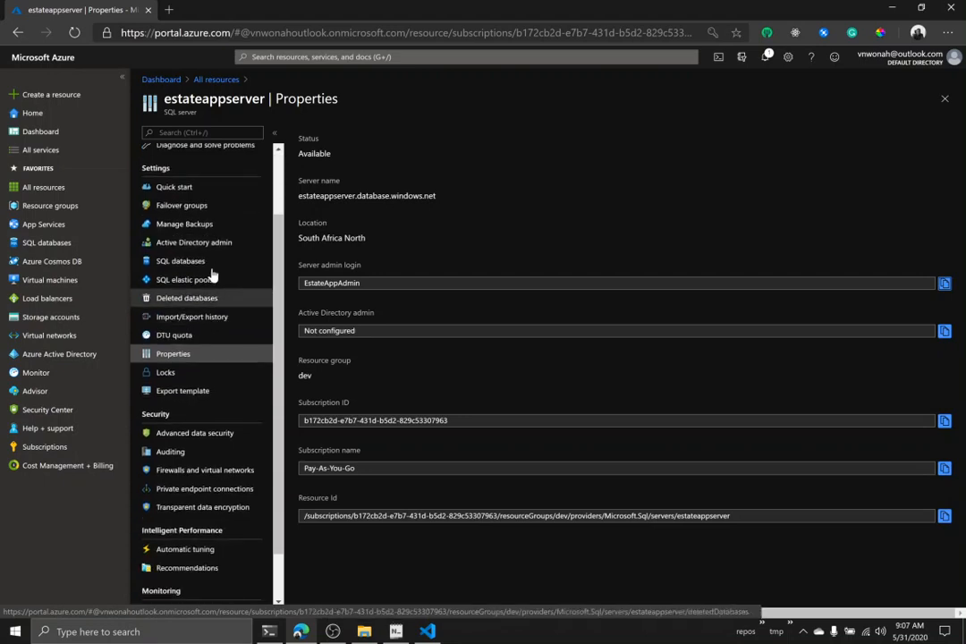
{"action": "left_click", "coordinate": [944, 100]}
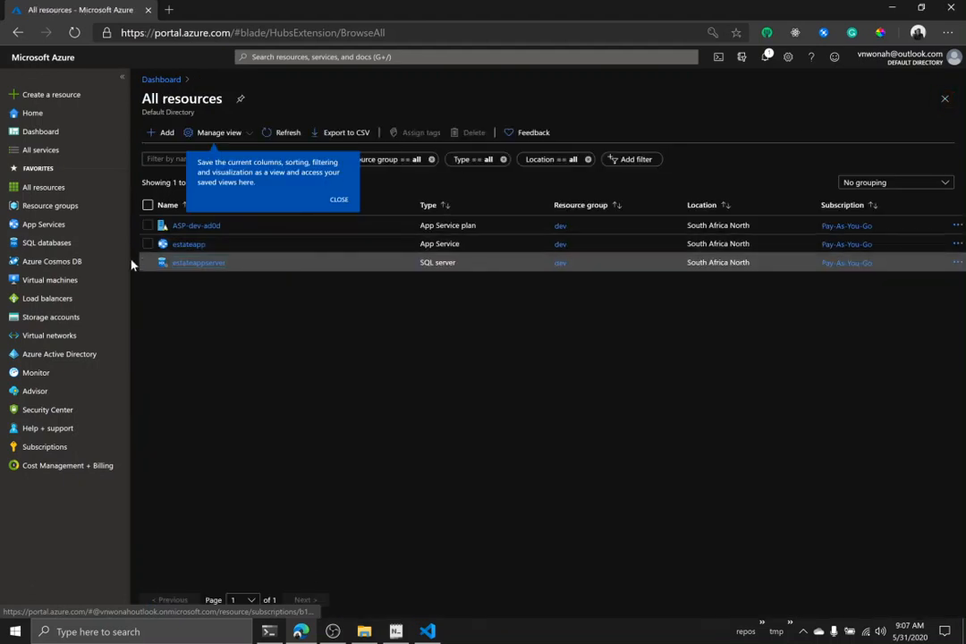
{"action": "left_click", "coordinate": [189, 245]}
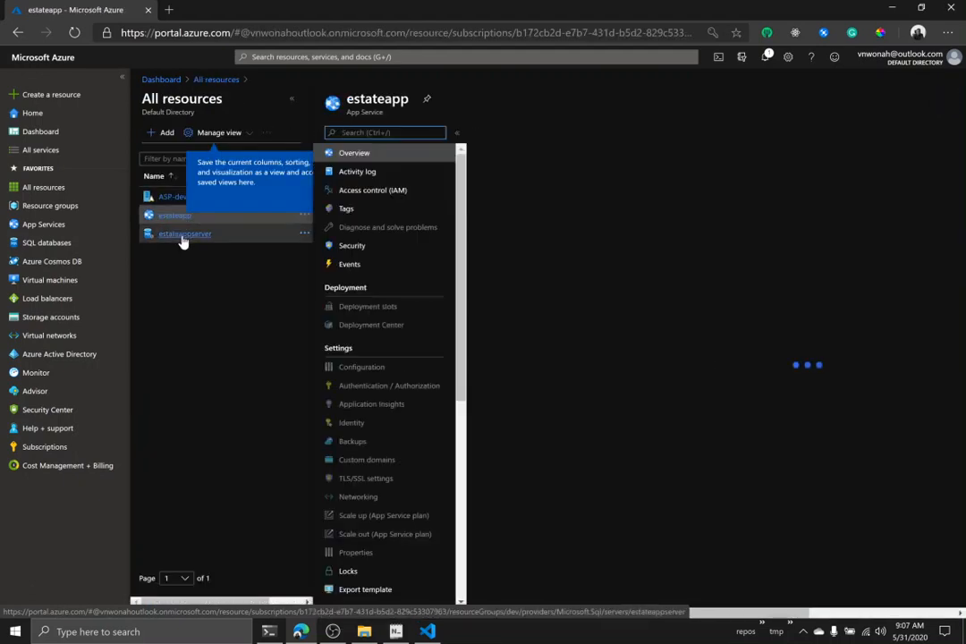
{"action": "left_click", "coordinate": [182, 237]}
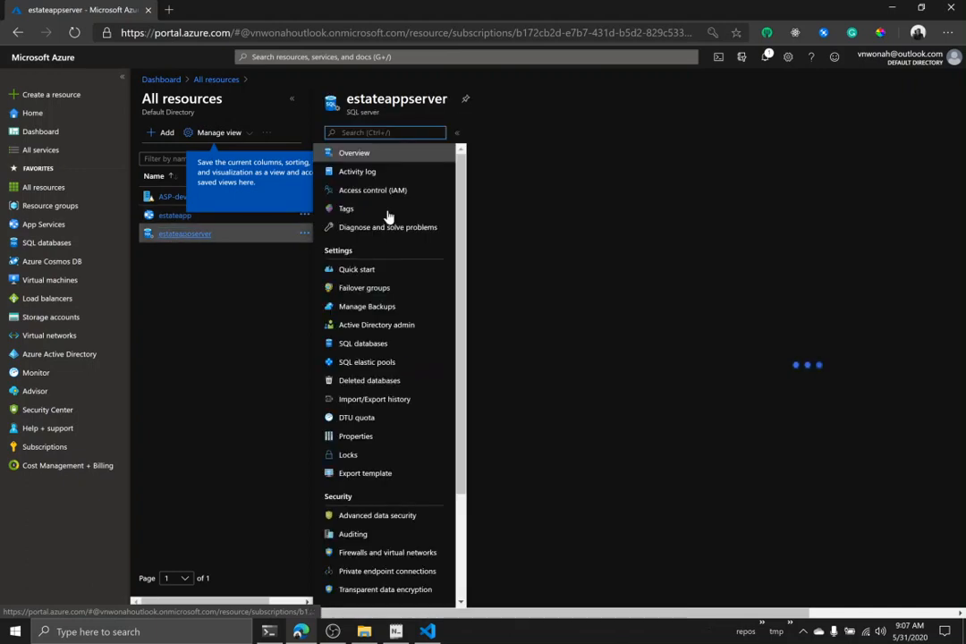
{"action": "left_click", "coordinate": [375, 345]}
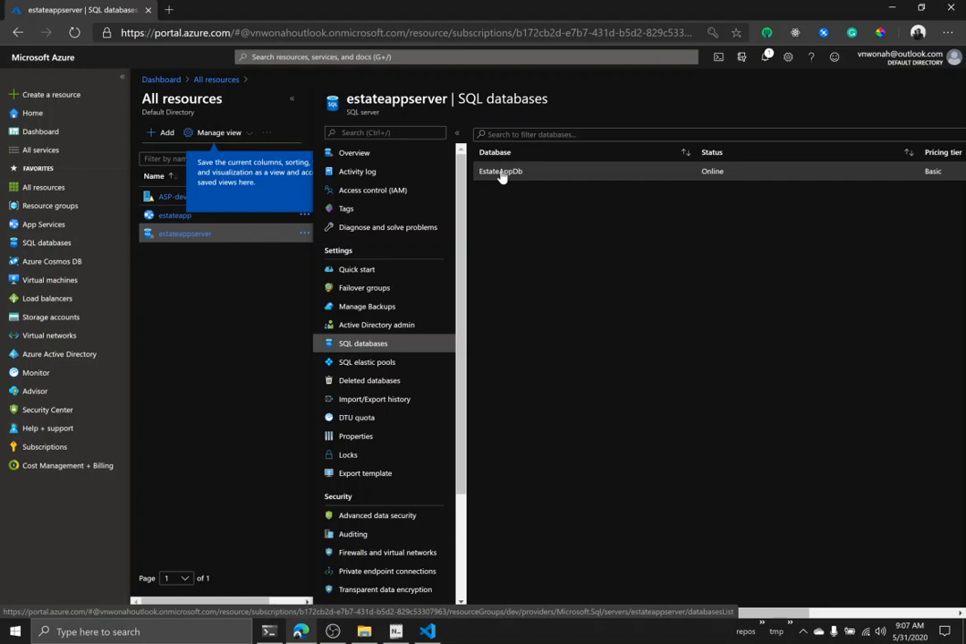
{"action": "left_click", "coordinate": [502, 173]}
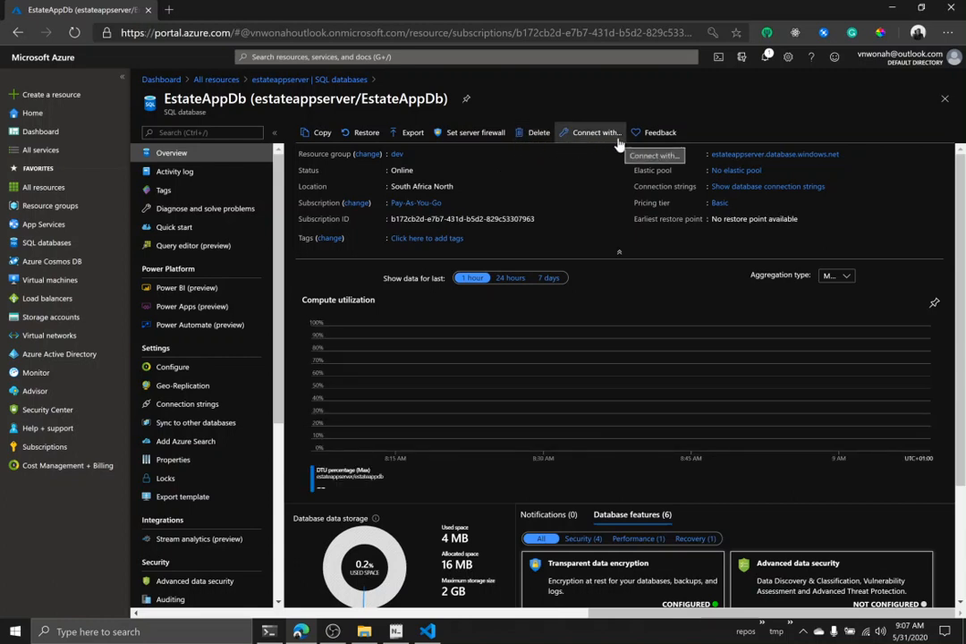
Step: Copy EstateAppDb's ADO.NET connection string and close the Connection strings page
{"action": "left_click", "coordinate": [771, 189]}
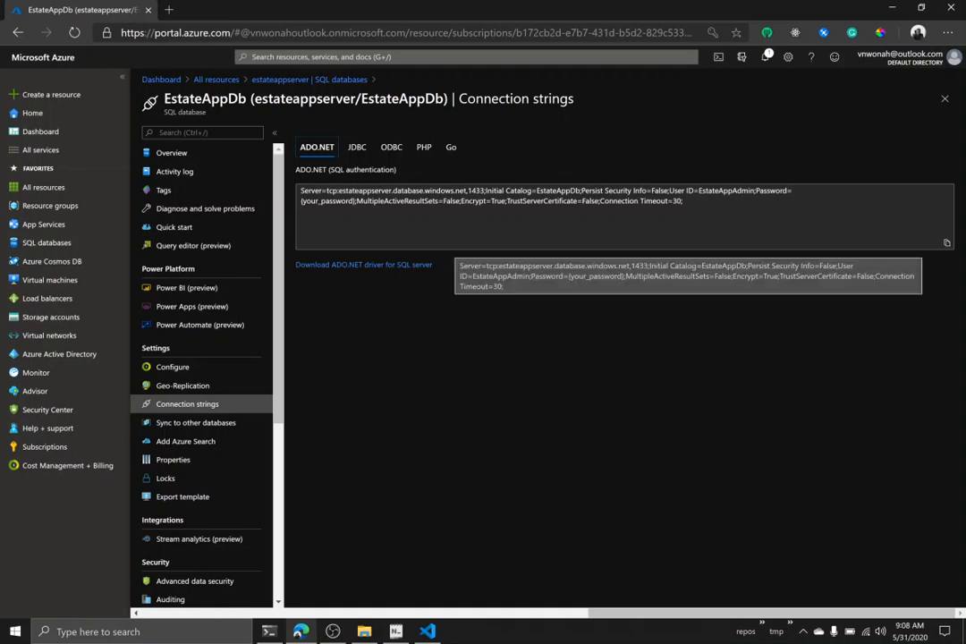
{"action": "left_click", "coordinate": [589, 203]}
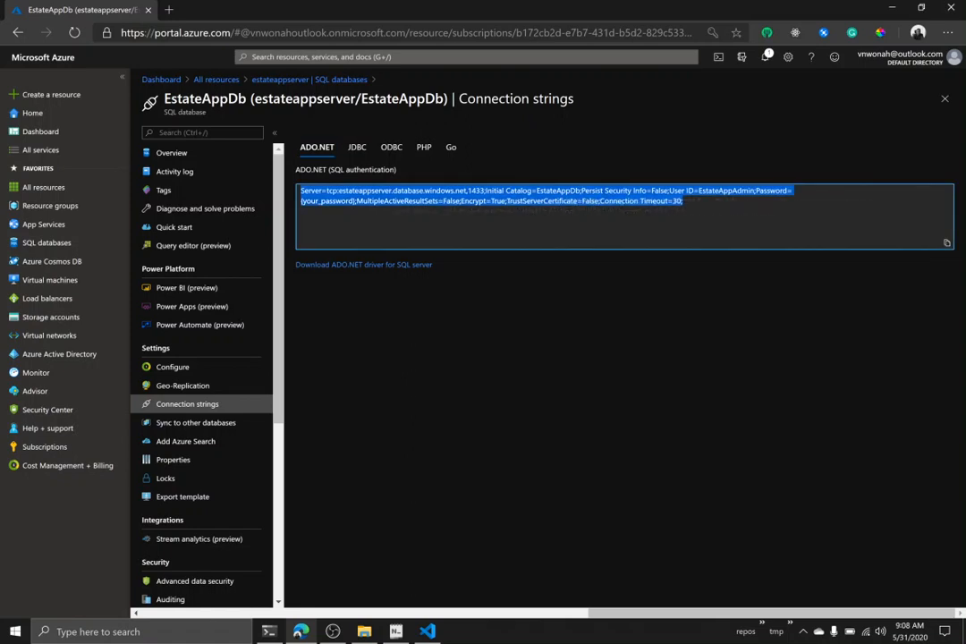
{"action": "left_click", "coordinate": [946, 242]}
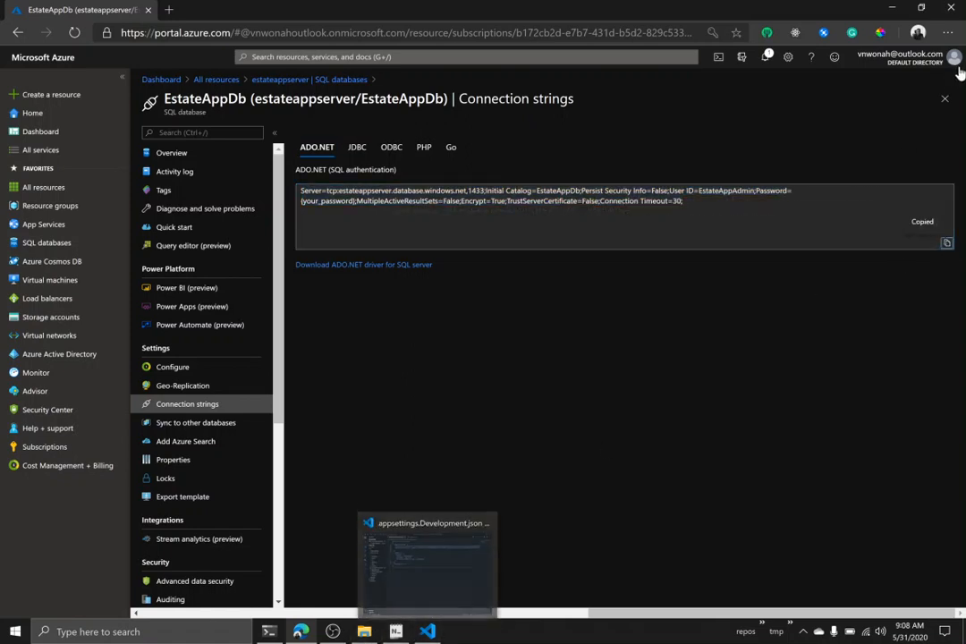
{"action": "left_click", "coordinate": [944, 100]}
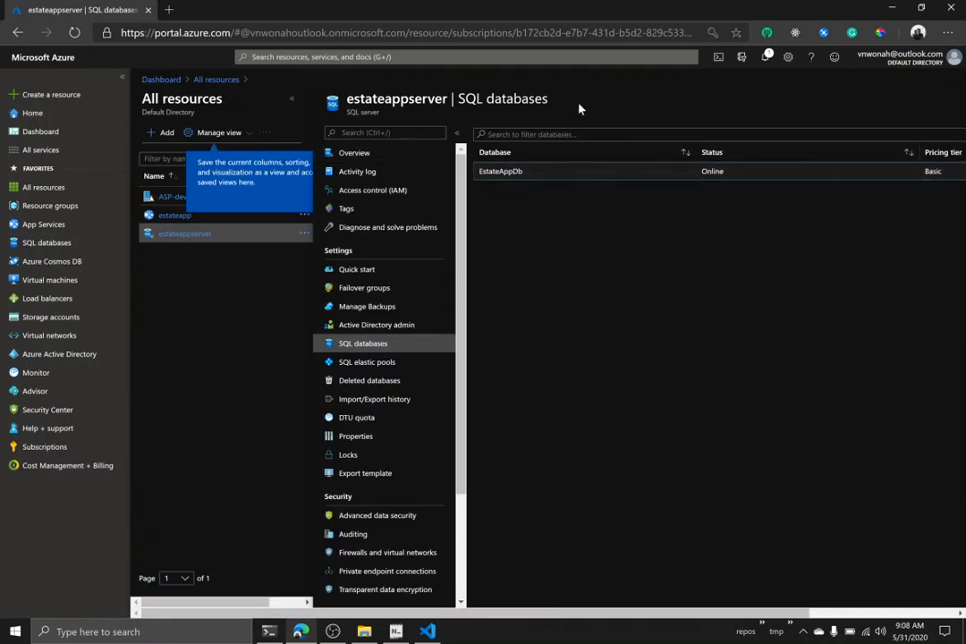
Step: Reopen the EstateAppDb database via All resources and estateappserver's SQL databases
{"action": "left_click", "coordinate": [944, 99]}
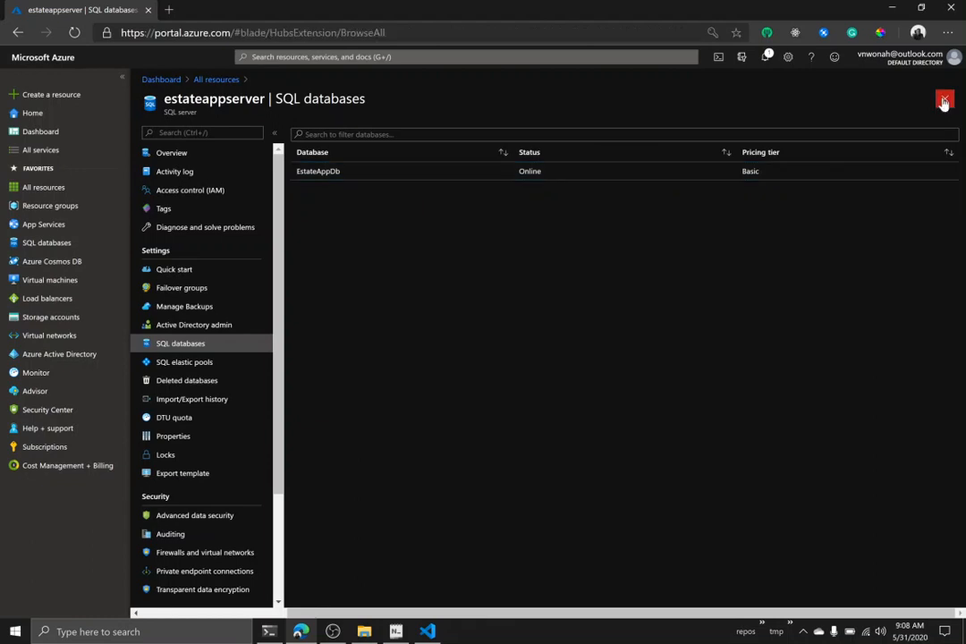
{"action": "left_click", "coordinate": [944, 100]}
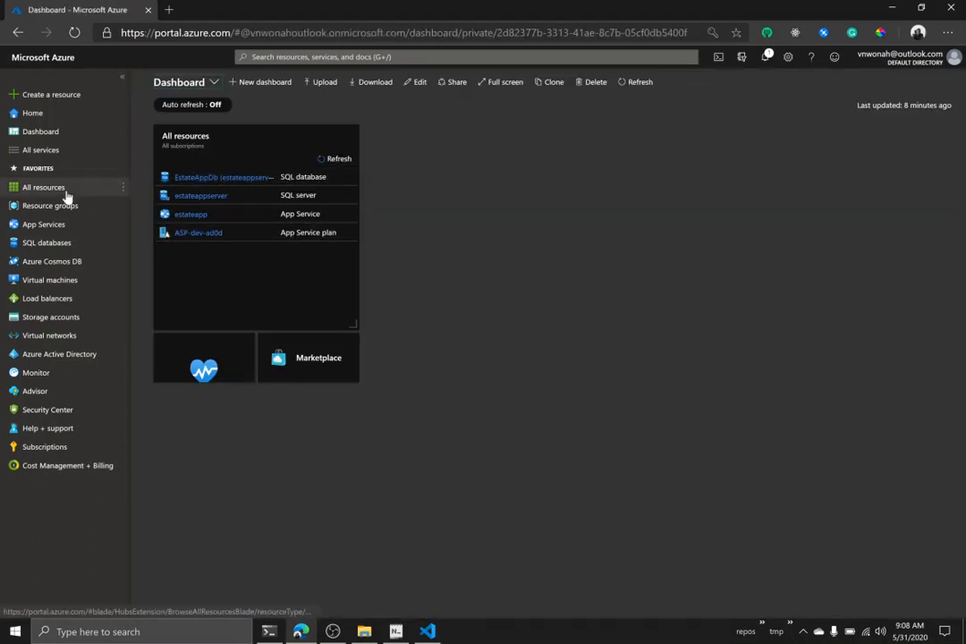
{"action": "mouse_move", "coordinate": [67, 197]}
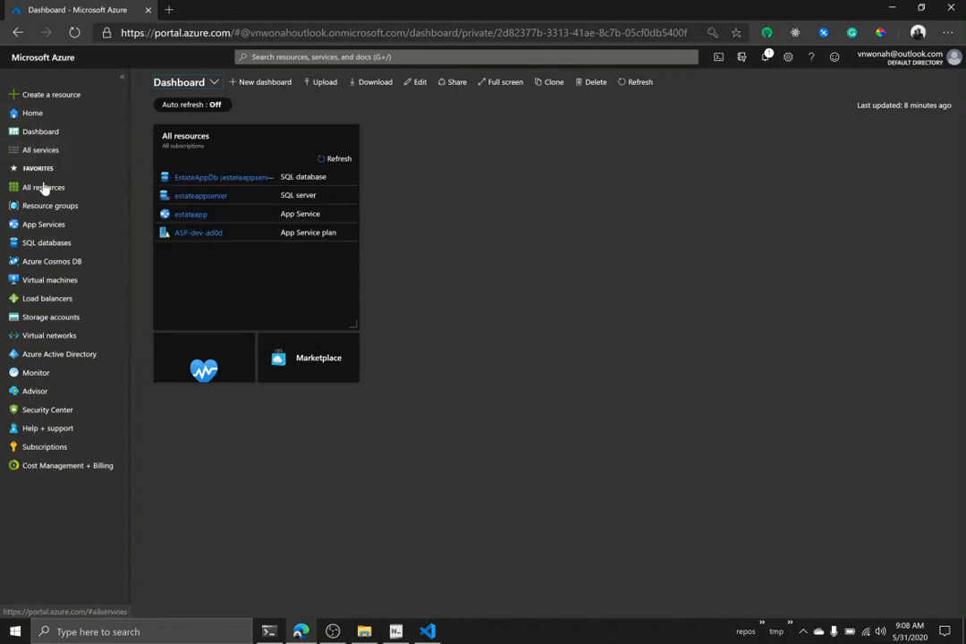
{"action": "left_click", "coordinate": [44, 187]}
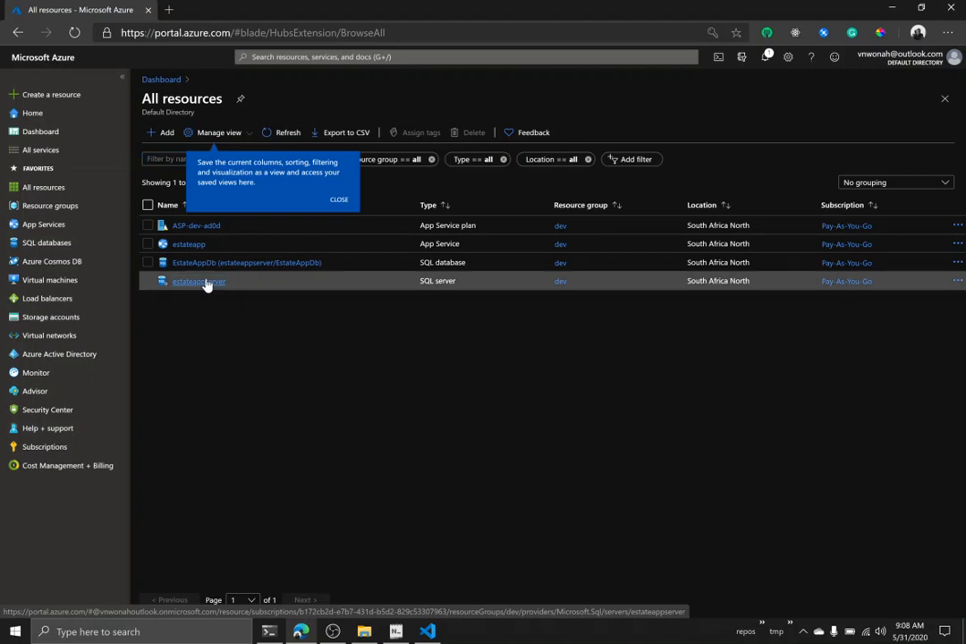
{"action": "left_click", "coordinate": [205, 282]}
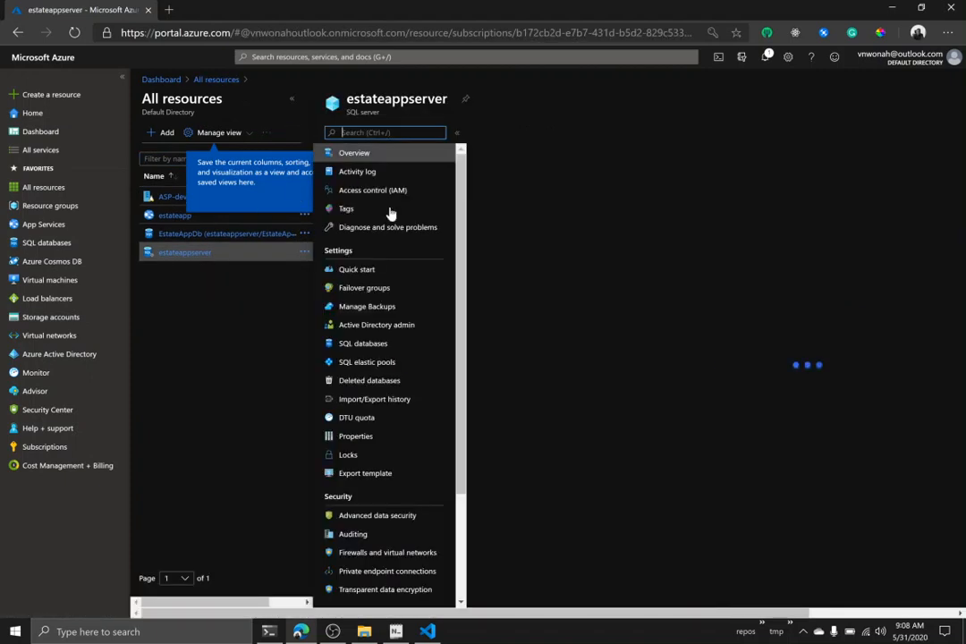
{"action": "left_click", "coordinate": [366, 344]}
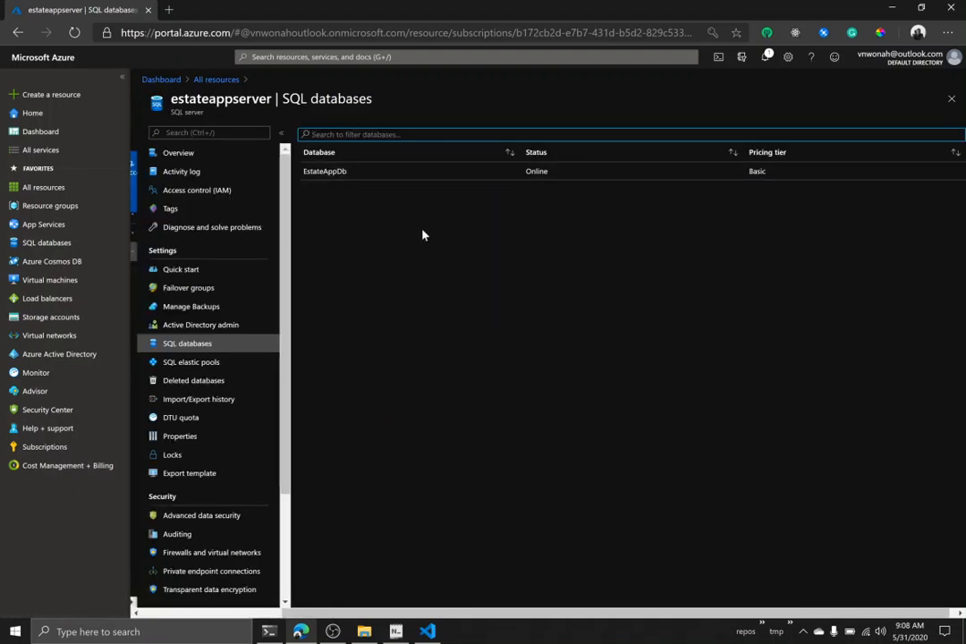
{"action": "left_click", "coordinate": [319, 176]}
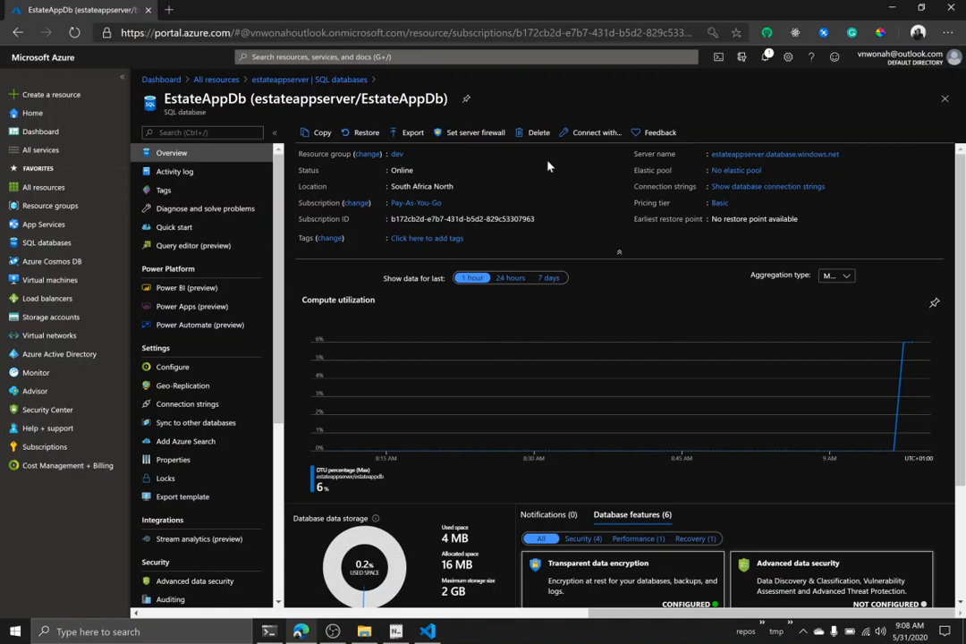
Step: Copy the ADO.NET connection string again and verify it by pasting into the address bar and undoing
{"action": "left_click", "coordinate": [736, 191]}
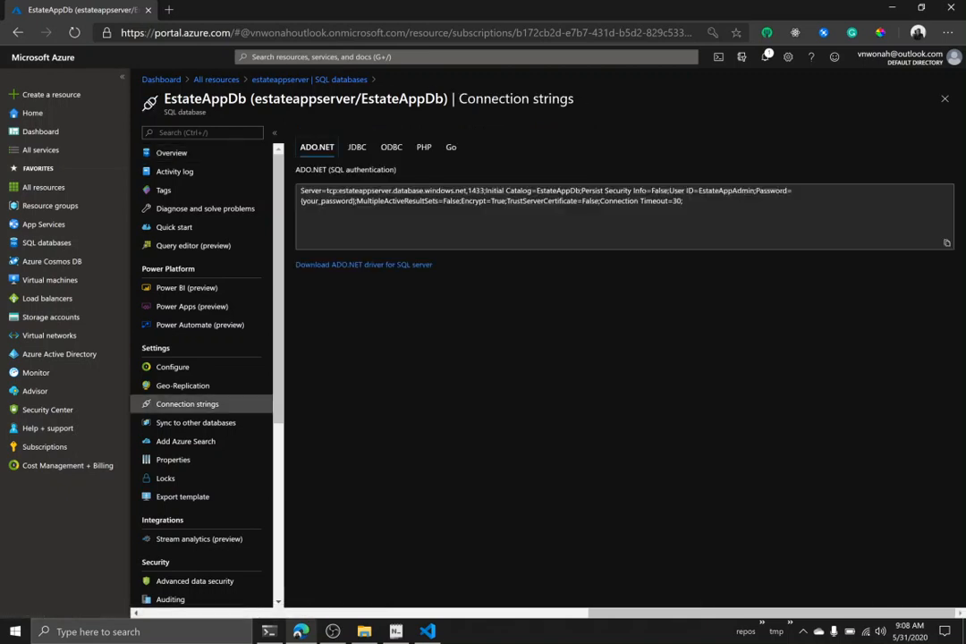
{"action": "left_click", "coordinate": [946, 243]}
{"action": "left_click", "coordinate": [586, 32]}
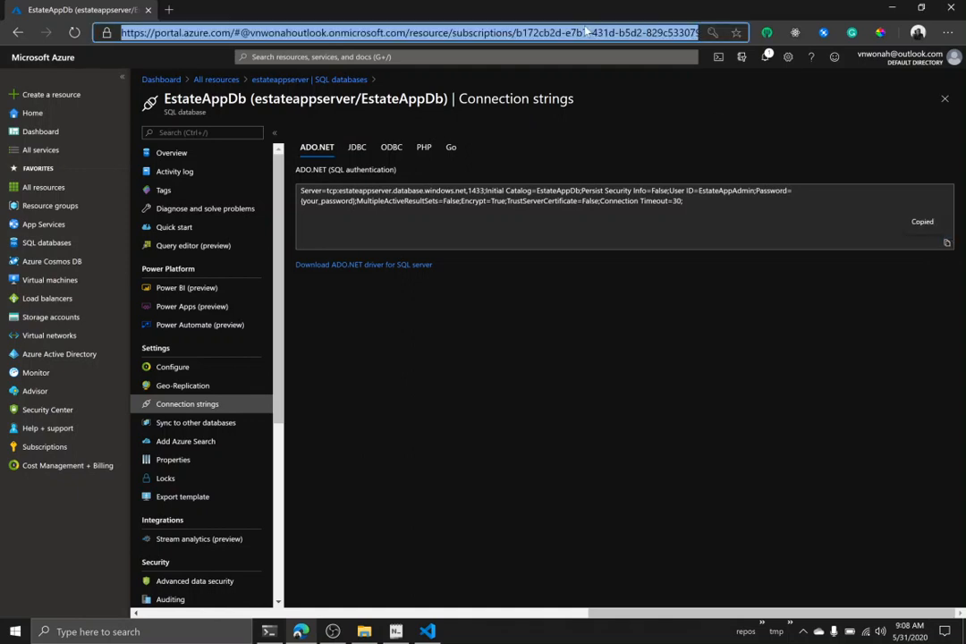
{"action": "key", "text": "ctrl+v"}
{"action": "key", "text": "ctrl+z"}
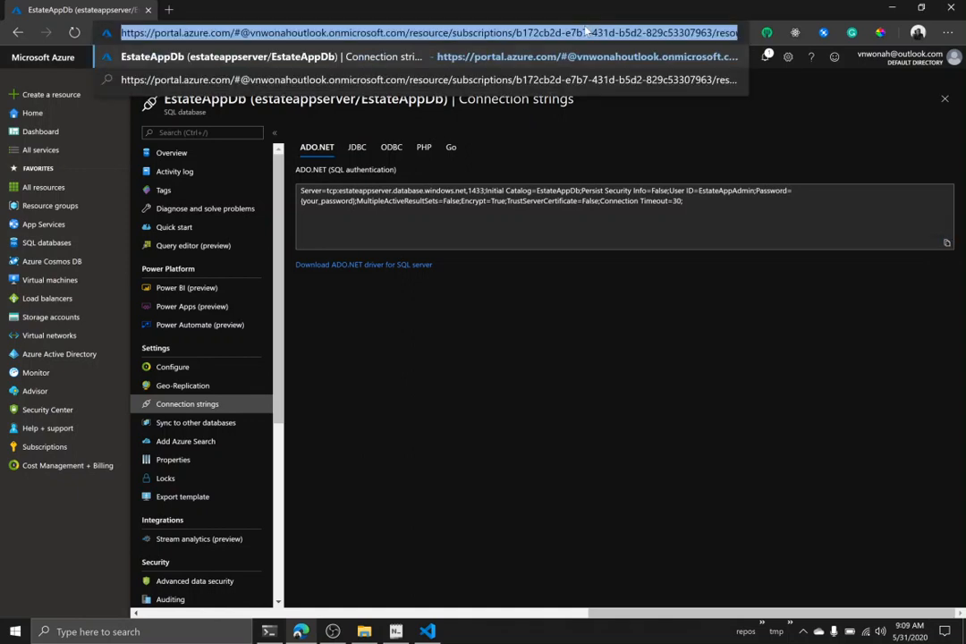
{"action": "left_click", "coordinate": [427, 631]}
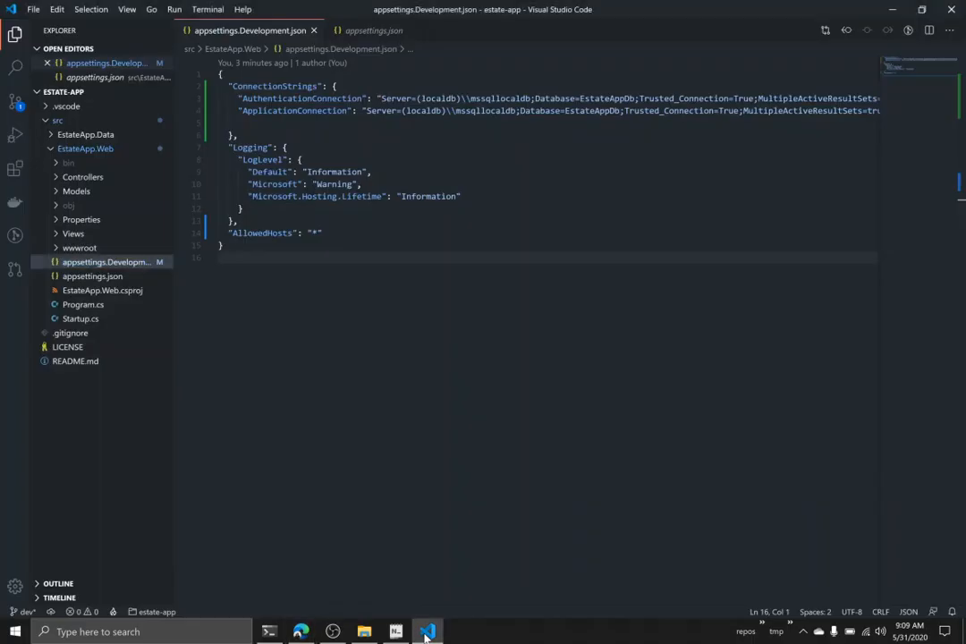
Step: Show appsettings.json and place the cursor at the start of the AuthenticationConnection value
{"action": "left_click", "coordinate": [377, 35]}
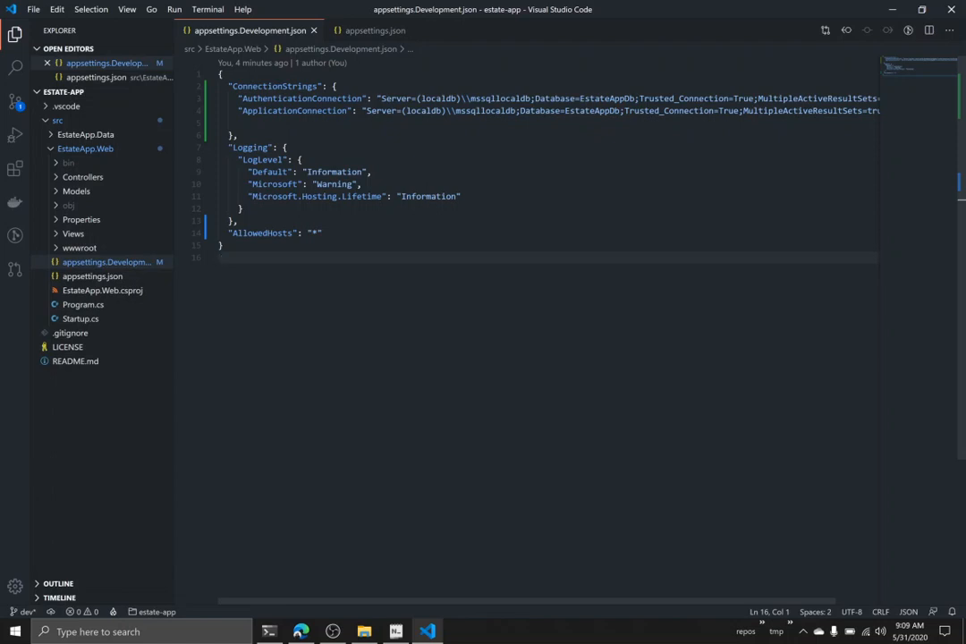
{"action": "left_click", "coordinate": [349, 35]}
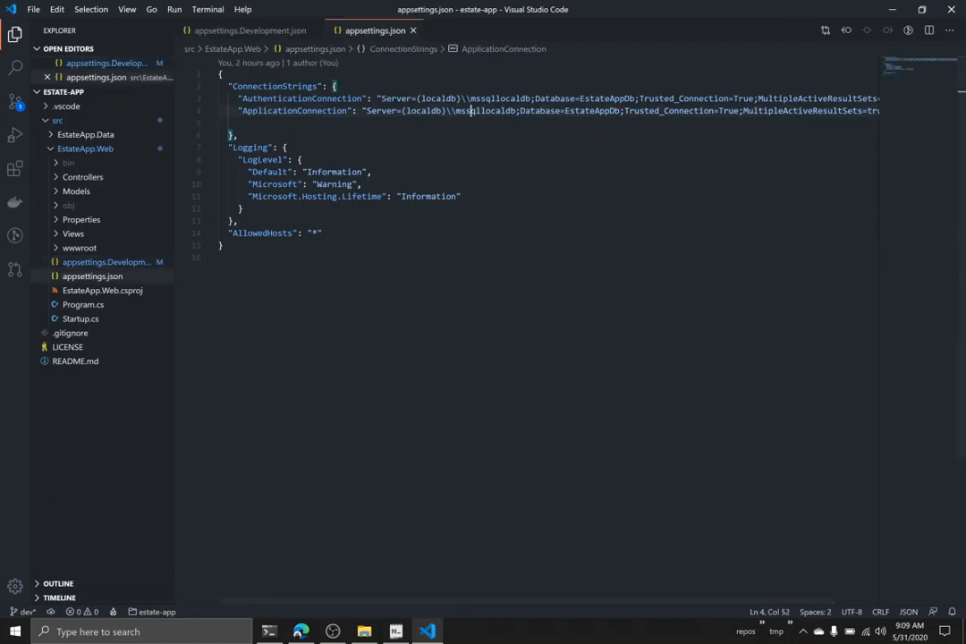
{"action": "left_click", "coordinate": [381, 100]}
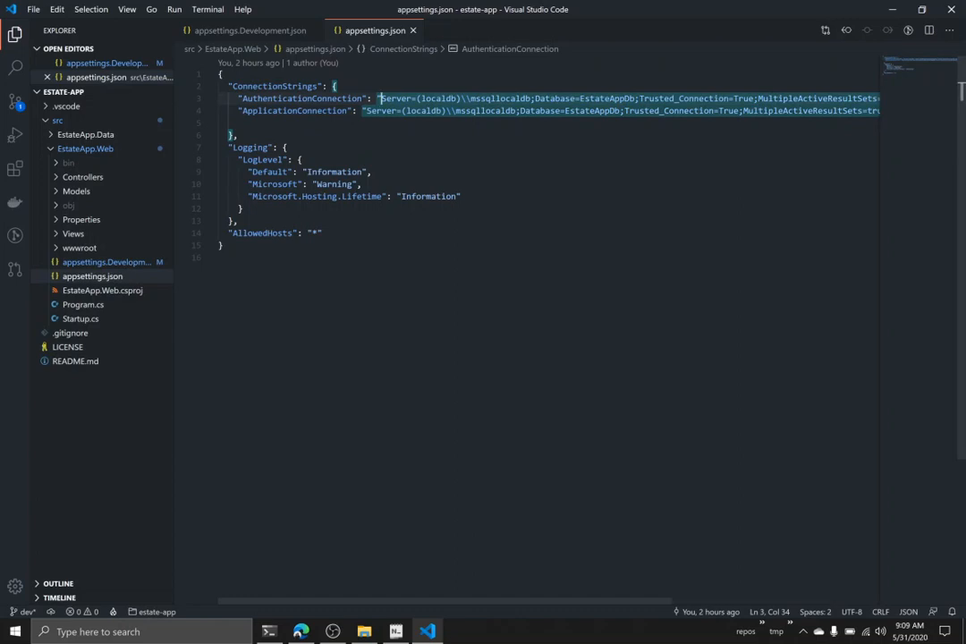
{"action": "key", "text": "alt+Tab"}
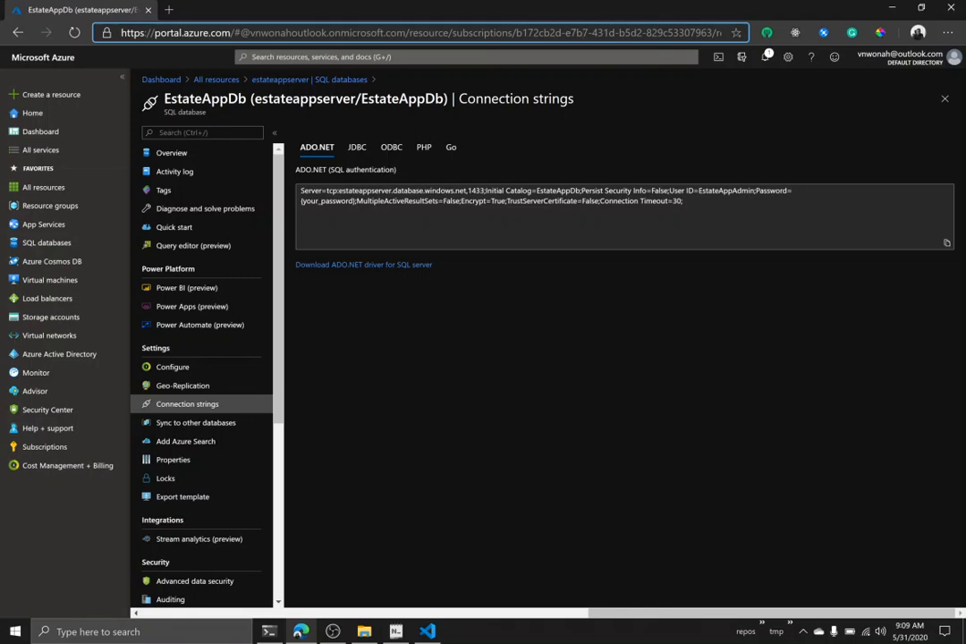
Step: Confirm the Azure SQL connection string is on the clipboard via Edge's address bar, then return to appsettings.json
{"action": "key", "text": "ctrl+l"}
{"action": "key", "text": "ctrl+v"}
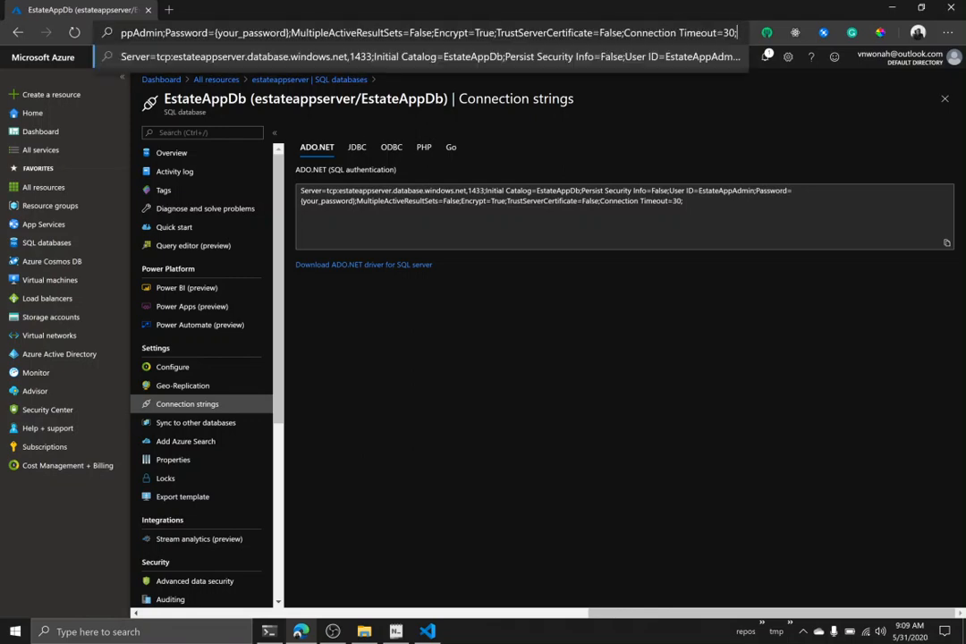
{"action": "key", "text": "alt+Tab"}
{"action": "key", "text": "shift+End"}
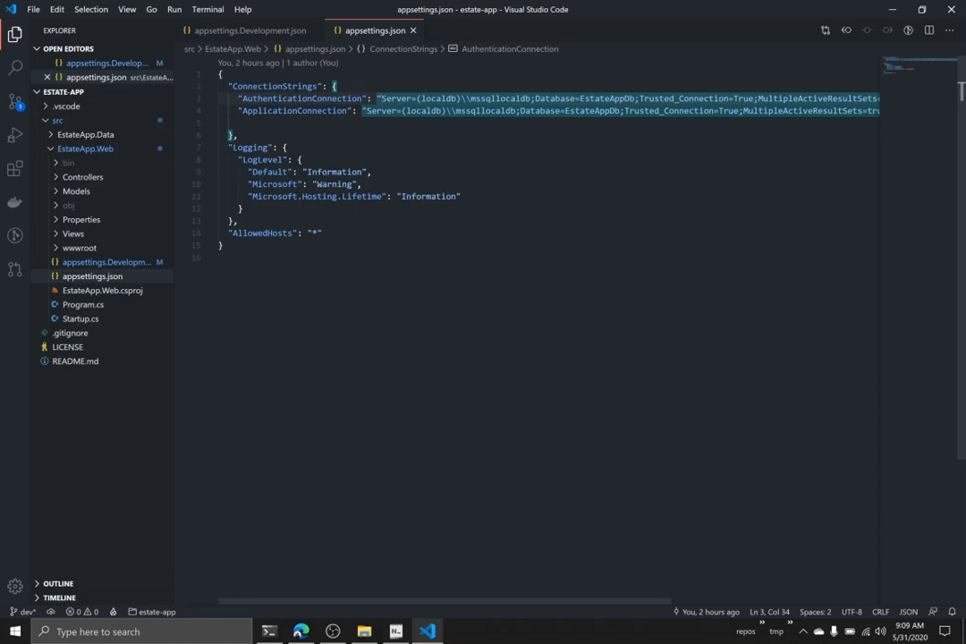
Step: Paste the EstateAppDb Azure SQL string over the line 3 AuthenticationConnection value and review it
{"action": "key", "text": "shift+Right"}
{"action": "key", "text": "shift+Right"}
{"action": "key", "text": "shift+Right"}
{"action": "key", "text": "shift+Right"}
{"action": "key", "text": "shift+Right"}
{"action": "key", "text": "shift+Right"}
{"action": "key", "text": "shift+Right"}
{"action": "key", "text": "shift+Right"}
{"action": "key", "text": "shift+Right"}
{"action": "key", "text": "shift+Right"}
{"action": "key", "text": "shift+Right"}
{"action": "key", "text": "shift+Right"}
{"action": "key", "text": "shift+Right"}
{"action": "key", "text": "shift+Right"}
{"action": "key", "text": "shift+Right"}
{"action": "key", "text": "shift+Right"}
{"action": "key", "text": "shift+Right"}
{"action": "key", "text": "shift+Right"}
{"action": "key", "text": "shift+Right"}
{"action": "key", "text": "shift+Right"}
{"action": "key", "text": "shift+Right"}
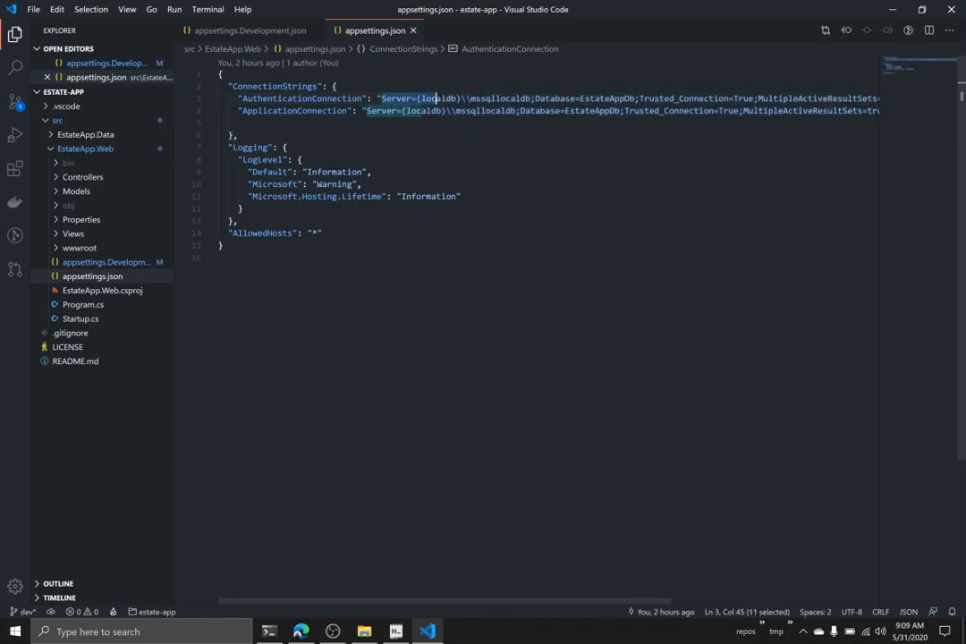
{"action": "key", "text": "shift+Right"}
{"action": "key", "text": "shift+Right"}
{"action": "key", "text": "shift+Right"}
{"action": "key", "text": "shift+Right"}
{"action": "key", "text": "shift+Right"}
{"action": "key", "text": "shift+Right"}
{"action": "key", "text": "shift+Right"}
{"action": "key", "text": "shift+Right"}
{"action": "key", "text": "shift+Right"}
{"action": "key", "text": "shift+Right"}
{"action": "key", "text": "shift+Right"}
{"action": "key", "text": "shift+Right"}
{"action": "key", "text": "shift+Right"}
{"action": "key", "text": "shift+Right"}
{"action": "key", "text": "shift+Right"}
{"action": "key", "text": "shift+Right"}
{"action": "key", "text": "shift+Right"}
{"action": "key", "text": "shift+Right"}
{"action": "key", "text": "shift+Right"}
{"action": "key", "text": "shift+Right"}
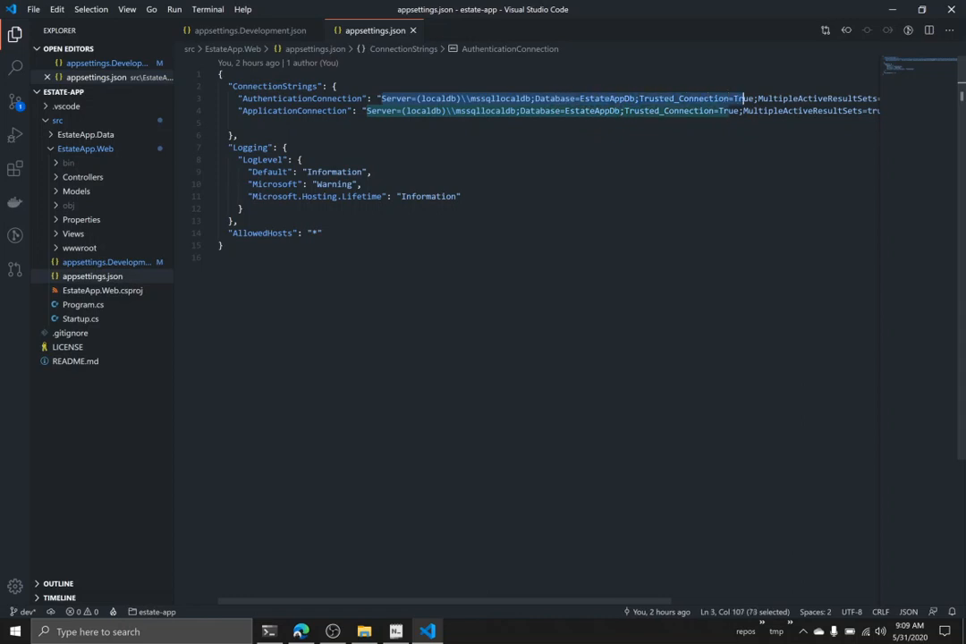
{"action": "key", "text": "shift+Right"}
{"action": "key", "text": "shift+Right"}
{"action": "key", "text": "shift+Right"}
{"action": "key", "text": "shift+Right"}
{"action": "key", "text": "shift+Right"}
{"action": "key", "text": "shift+Right"}
{"action": "key", "text": "shift+Right"}
{"action": "key", "text": "shift+Right"}
{"action": "key", "text": "shift+Right"}
{"action": "key", "text": "shift+Right"}
{"action": "key", "text": "shift+Right"}
{"action": "key", "text": "shift+Right"}
{"action": "key", "text": "shift+Right"}
{"action": "key", "text": "shift+Right"}
{"action": "key", "text": "shift+Right"}
{"action": "key", "text": "shift+Right"}
{"action": "key", "text": "shift+Right"}
{"action": "key", "text": "shift+Right"}
{"action": "key", "text": "shift+Right"}
{"action": "key", "text": "shift+Right"}
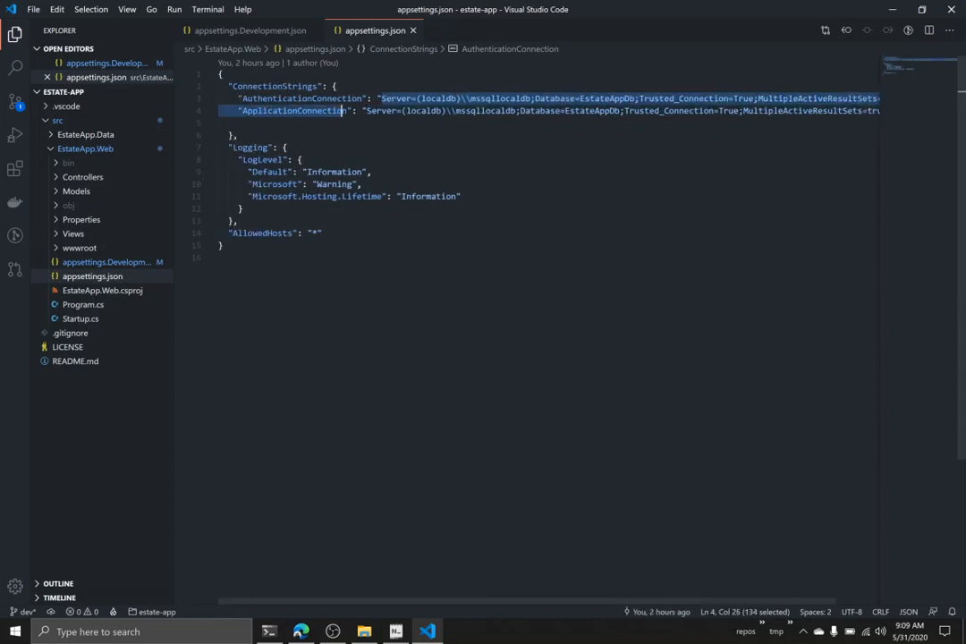
{"action": "key", "text": "shift+Left"}
{"action": "key", "text": "shift+Left"}
{"action": "key", "text": "shift+Left"}
{"action": "key", "text": "shift+Left"}
{"action": "key", "text": "shift+Left"}
{"action": "key", "text": "shift+Left"}
{"action": "key", "text": "shift+Left"}
{"action": "key", "text": "shift+Left"}
{"action": "key", "text": "shift+Left"}
{"action": "key", "text": "shift+Left"}
{"action": "key", "text": "shift+Left"}
{"action": "key", "text": "shift+Left"}
{"action": "key", "text": "shift+Left"}
{"action": "key", "text": "shift+Left"}
{"action": "key", "text": "shift+Left"}
{"action": "key", "text": "shift+Left"}
{"action": "key", "text": "shift+Left"}
{"action": "key", "text": "shift+Left"}
{"action": "key", "text": "shift+Left"}
{"action": "key", "text": "shift+Left"}
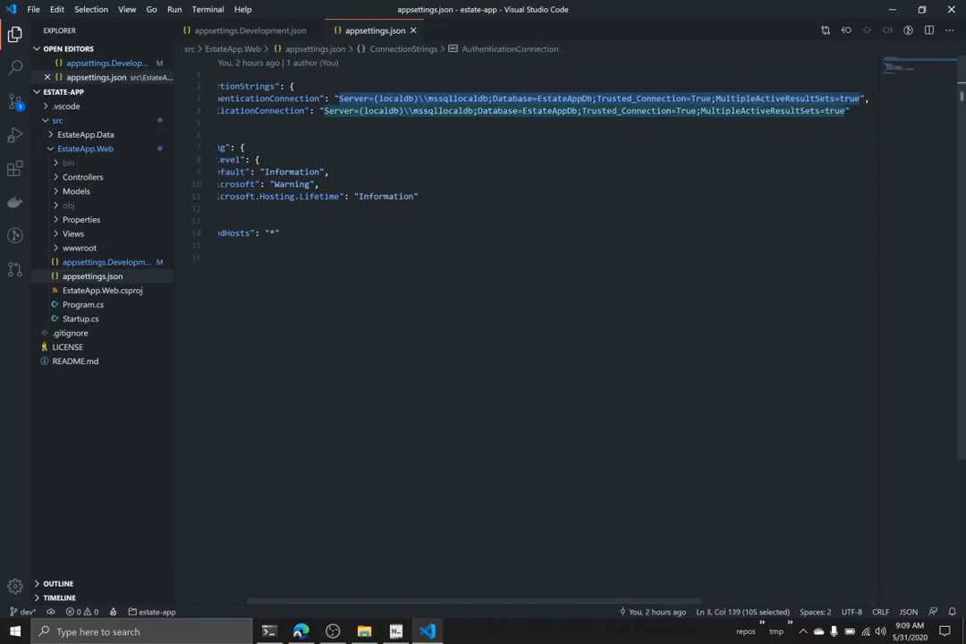
{"action": "key", "text": "ctrl+v"}
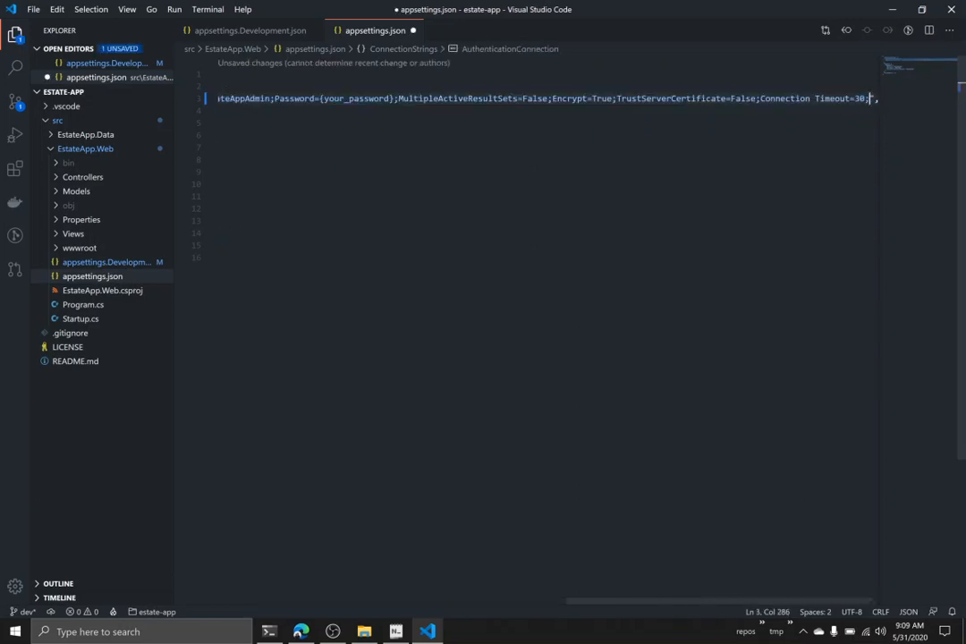
{"action": "scroll", "coordinate": [545, 331], "scroll_direction": "left", "scroll_amount": 10}
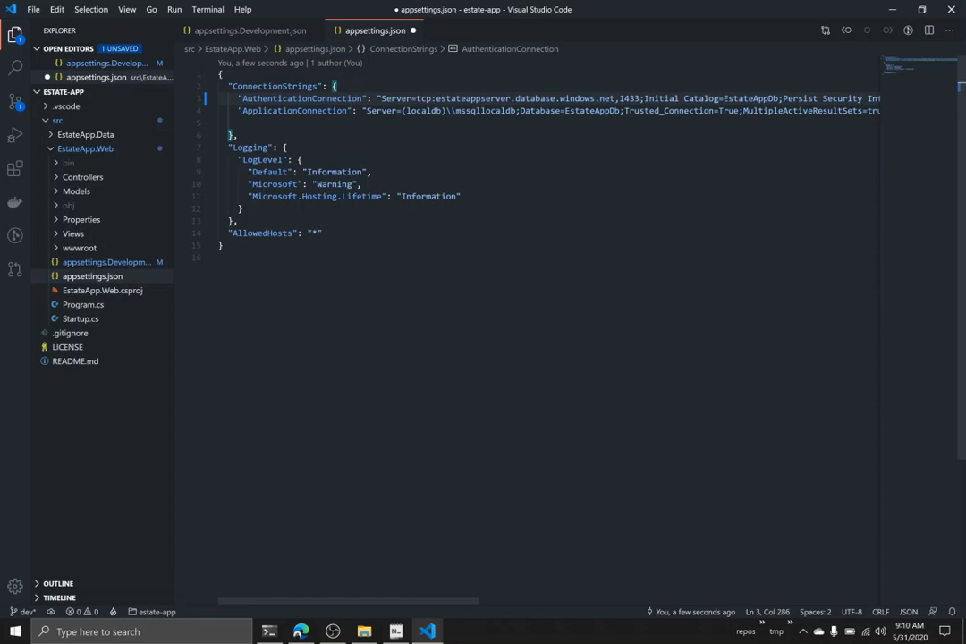
{"action": "scroll", "coordinate": [545, 330], "scroll_direction": "right", "scroll_amount": 5}
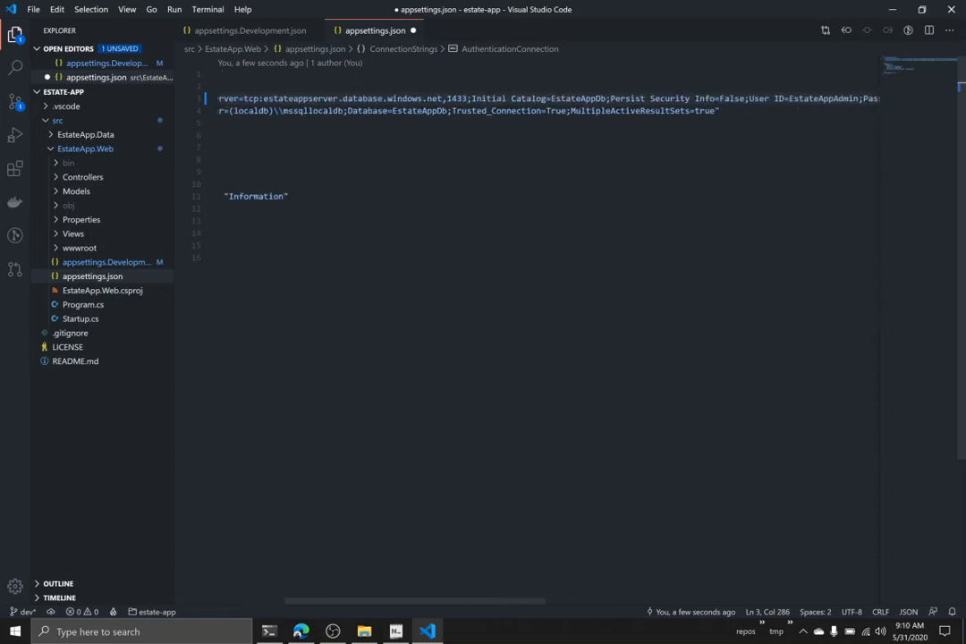
{"action": "scroll", "coordinate": [545, 105], "scroll_direction": "left", "scroll_amount": 5}
{"action": "scroll", "coordinate": [545, 104], "scroll_direction": "right", "scroll_amount": 8}
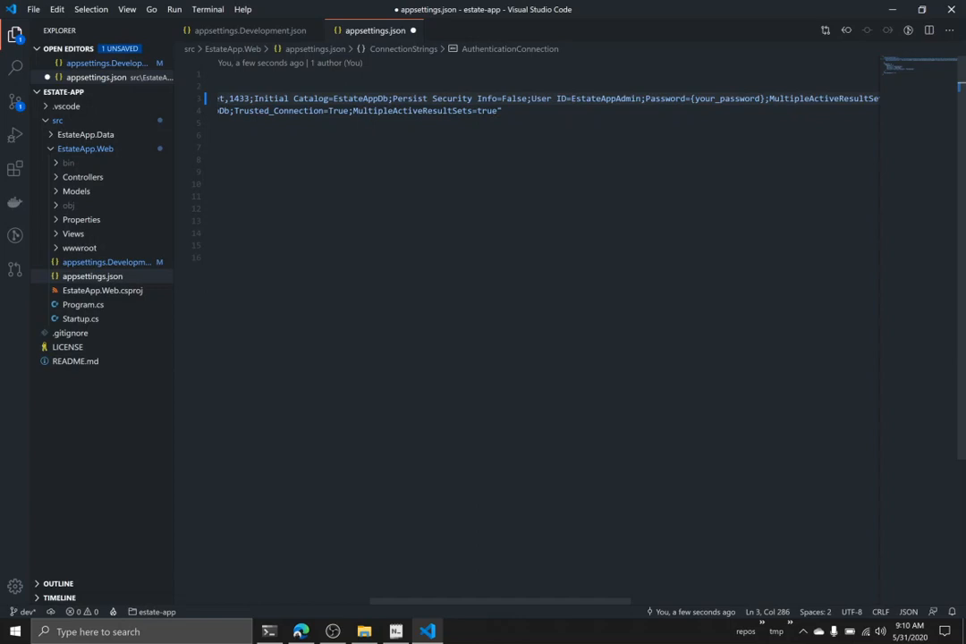
{"action": "scroll", "coordinate": [545, 105], "scroll_direction": "right", "scroll_amount": 2}
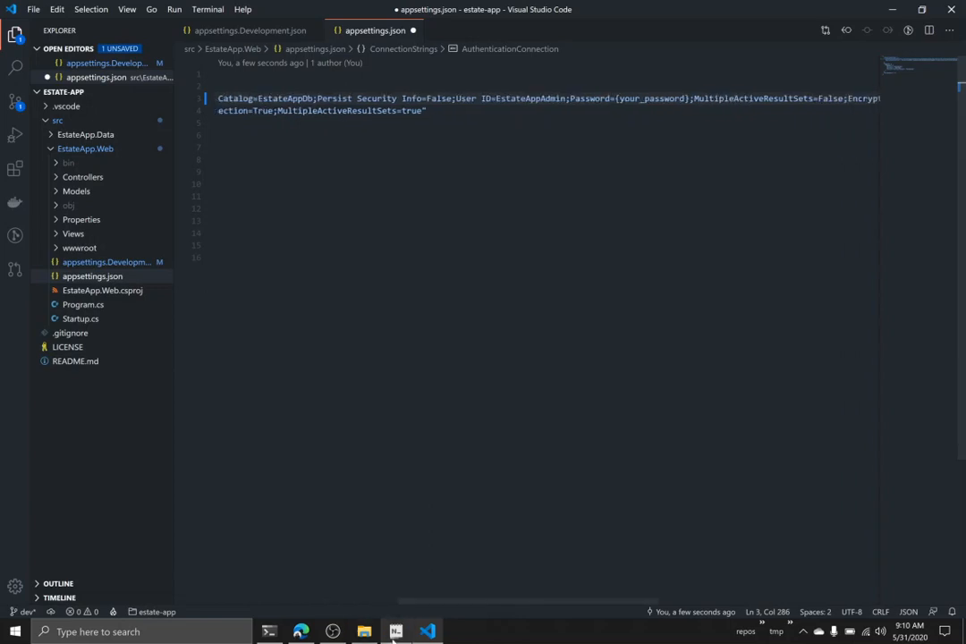
Step: Select the stored database password line in 2020-5-25.txt, then go back to appsettings.json
{"action": "key", "text": "alt+Tab"}
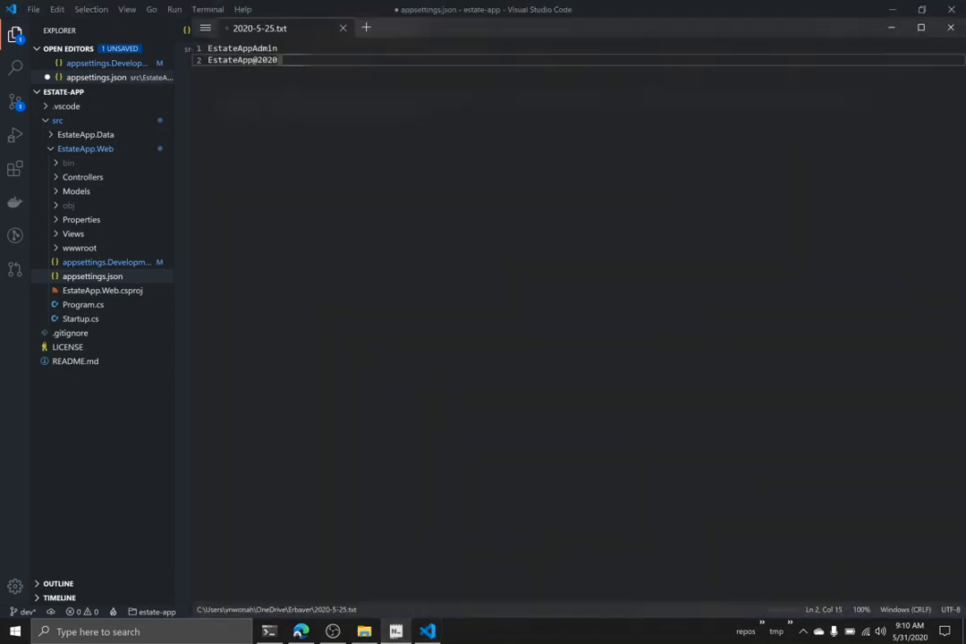
{"action": "triple_click", "coordinate": [265, 60]}
{"action": "left_click", "coordinate": [279, 60]}
{"action": "key", "text": "shift+Left"}
{"action": "key", "text": "shift+Left"}
{"action": "key", "text": "shift+Left"}
{"action": "key", "text": "shift+Left"}
{"action": "key", "text": "shift+Left"}
{"action": "key", "text": "shift+Left"}
{"action": "key", "text": "shift+Left"}
{"action": "key", "text": "shift+Left"}
{"action": "key", "text": "shift+Left"}
{"action": "key", "text": "shift+Left"}
{"action": "key", "text": "shift+Left"}
{"action": "key", "text": "shift+Left"}
{"action": "key", "text": "shift+Left"}
{"action": "key", "text": "shift+Left"}
{"action": "key", "text": "shift+Left"}
{"action": "key", "text": "shift+Right"}
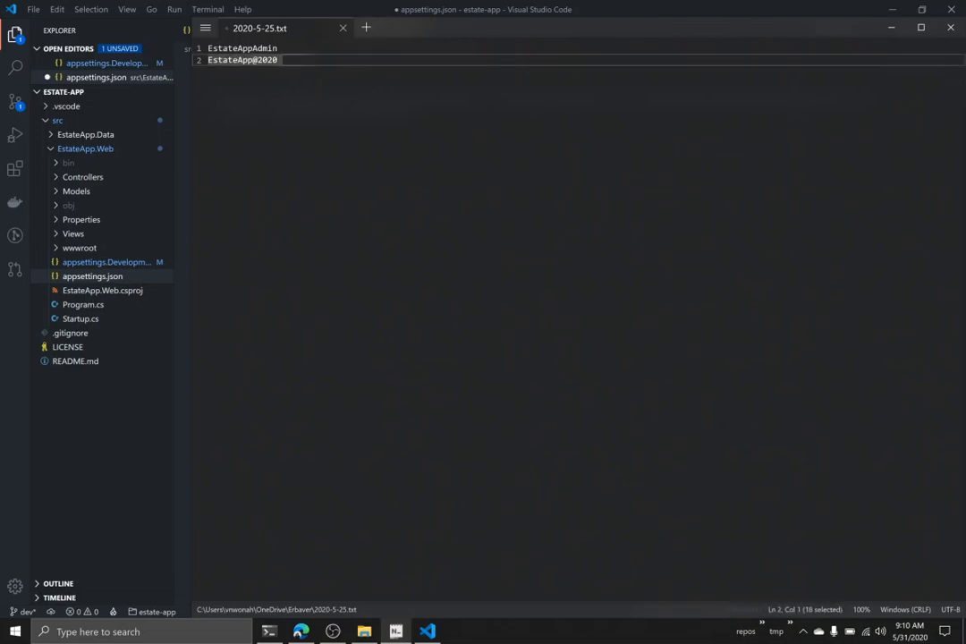
{"action": "left_click", "coordinate": [279, 60]}
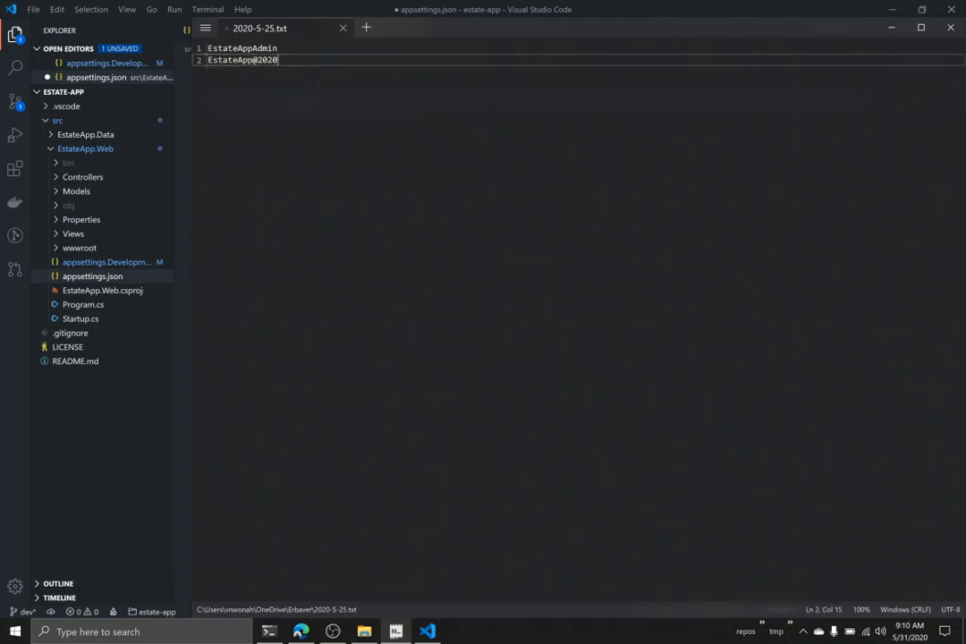
{"action": "key", "text": "shift+Home"}
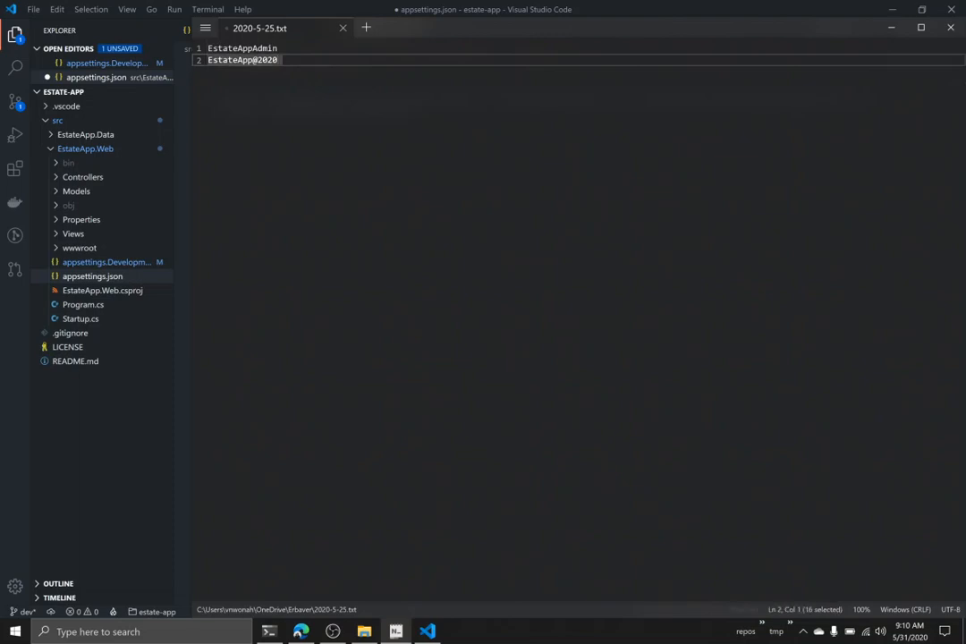
{"action": "key", "text": "alt+Tab"}
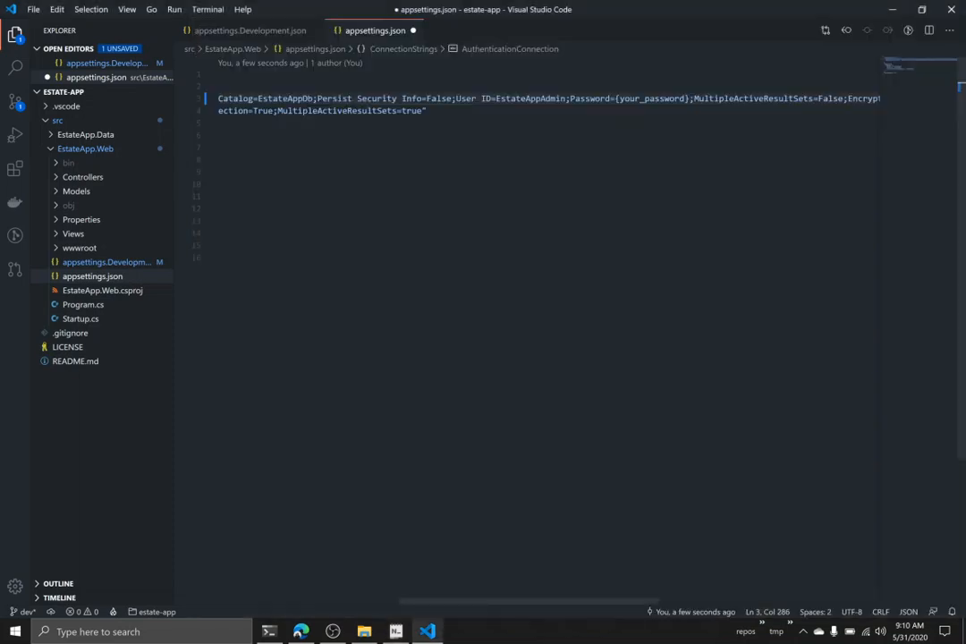
Step: Delete the {your_password} placeholder after Password= in the AuthenticationConnection string
{"action": "left_click", "coordinate": [689, 98]}
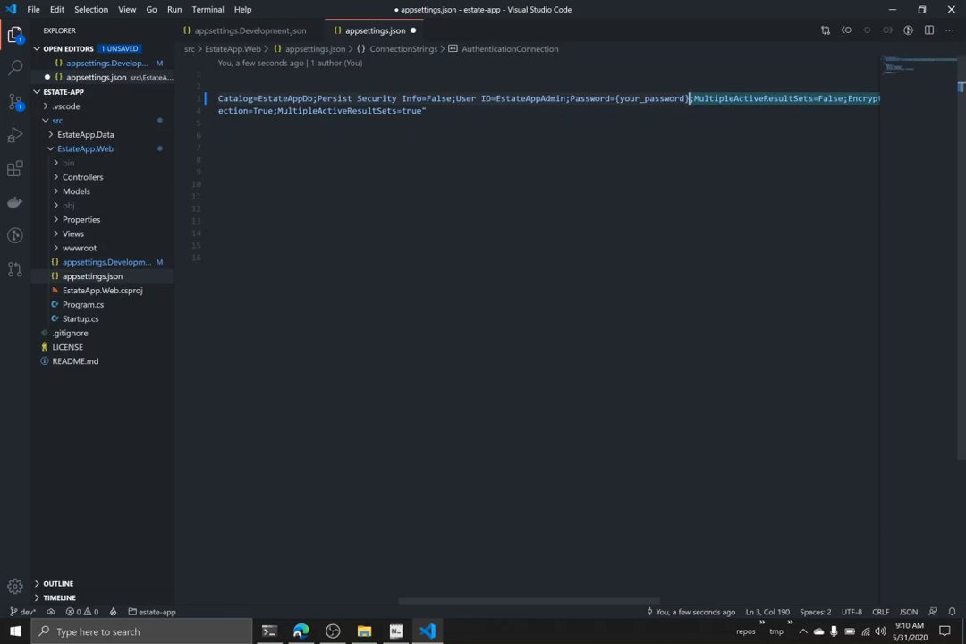
{"action": "key", "text": "BackSpace"}
{"action": "key", "text": "BackSpace"}
{"action": "key", "text": "BackSpace"}
{"action": "key", "text": "BackSpace"}
{"action": "key", "text": "BackSpace"}
{"action": "key", "text": "BackSpace"}
{"action": "key", "text": "BackSpace"}
{"action": "key", "text": "BackSpace"}
{"action": "key", "text": "BackSpace"}
{"action": "key", "text": "BackSpace"}
{"action": "key", "text": "BackSpace"}
{"action": "key", "text": "BackSpace"}
{"action": "key", "text": "BackSpace"}
{"action": "key", "text": "BackSpace"}
{"action": "key", "text": "BackSpace"}
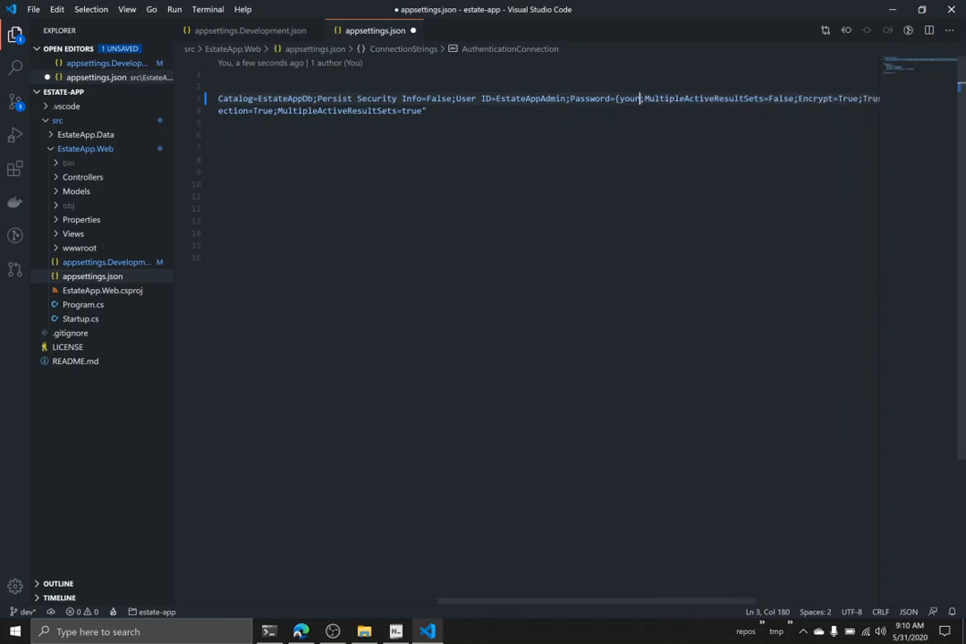
{"action": "key", "text": "Return"}
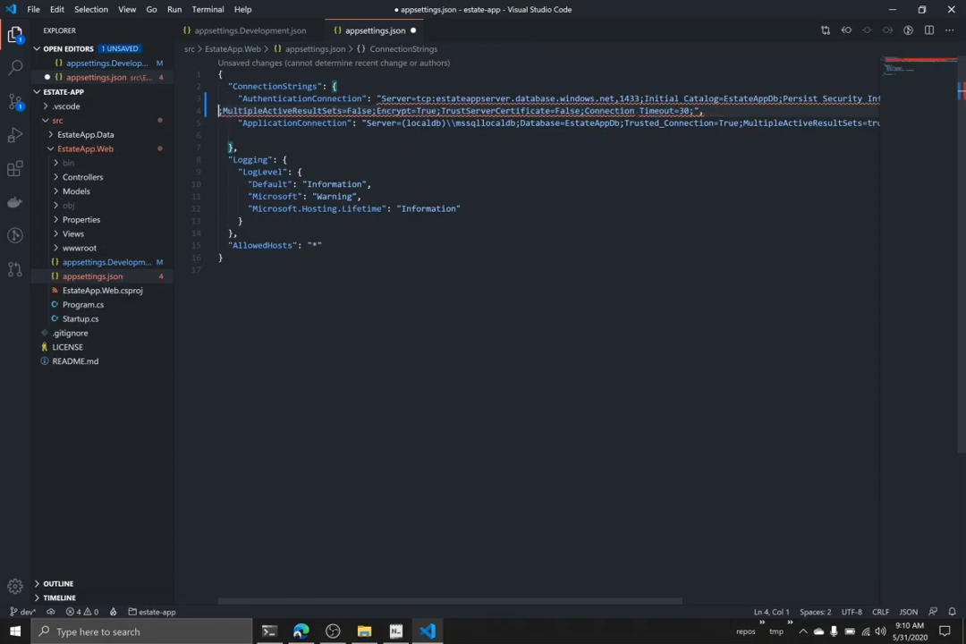
{"action": "key", "text": "BackSpace"}
{"action": "key", "text": "alt+Tab"}
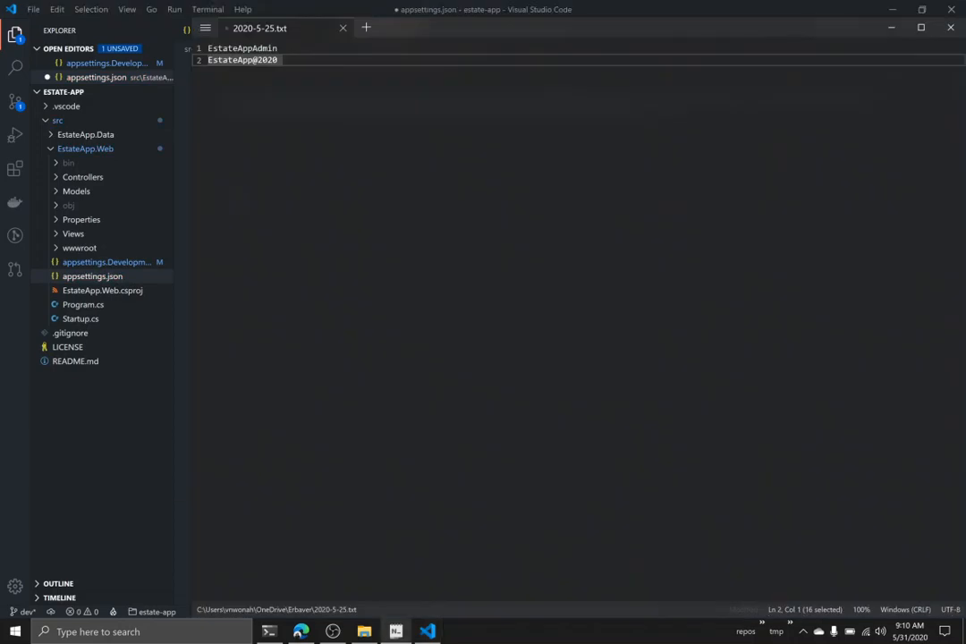
{"action": "key", "text": "alt+Tab"}
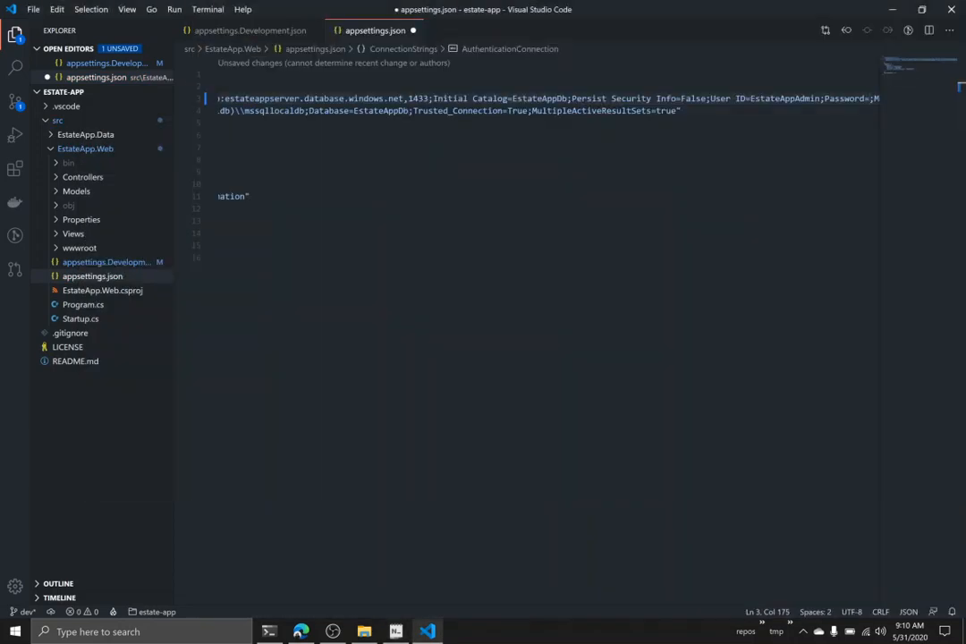
{"action": "key", "text": "ctrl+z"}
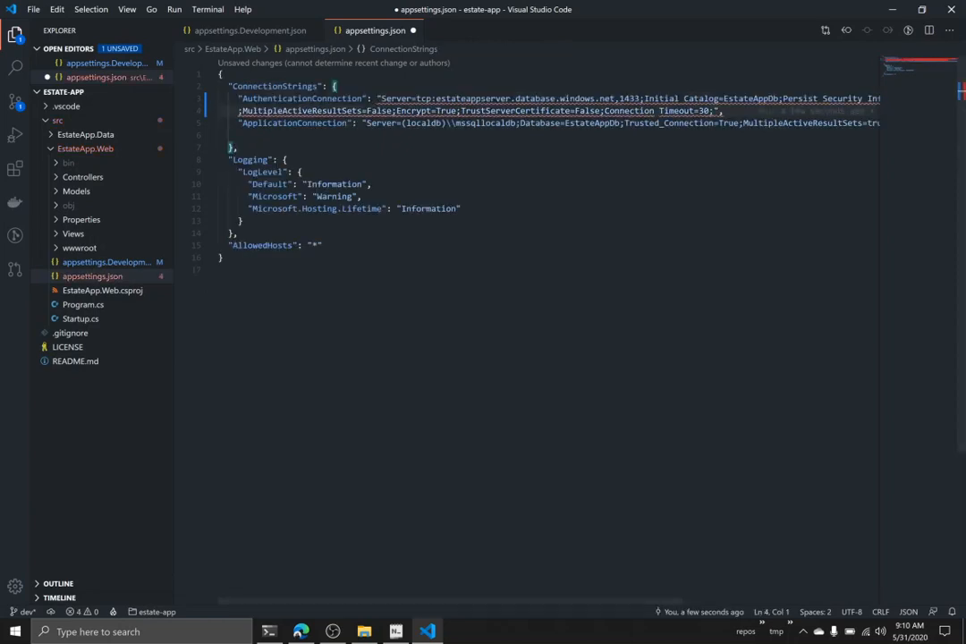
{"action": "type", "text": "z"}
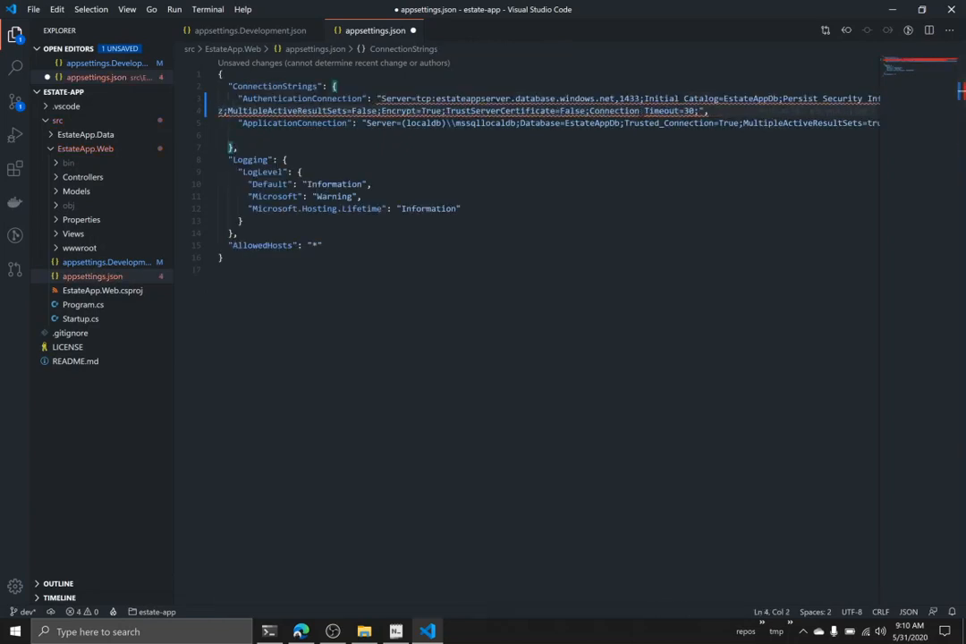
{"action": "key", "text": "BackSpace"}
{"action": "key", "text": "BackSpace"}
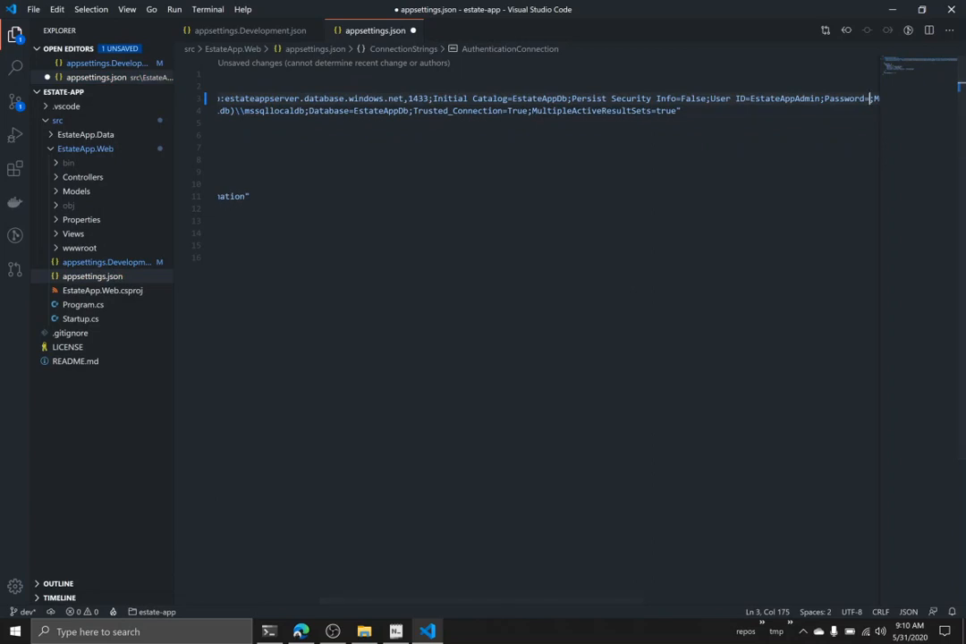
Step: Copy the stored database password from the notes and type it after Password=
{"action": "key", "text": "alt+Tab"}
{"action": "key", "text": "Left"}
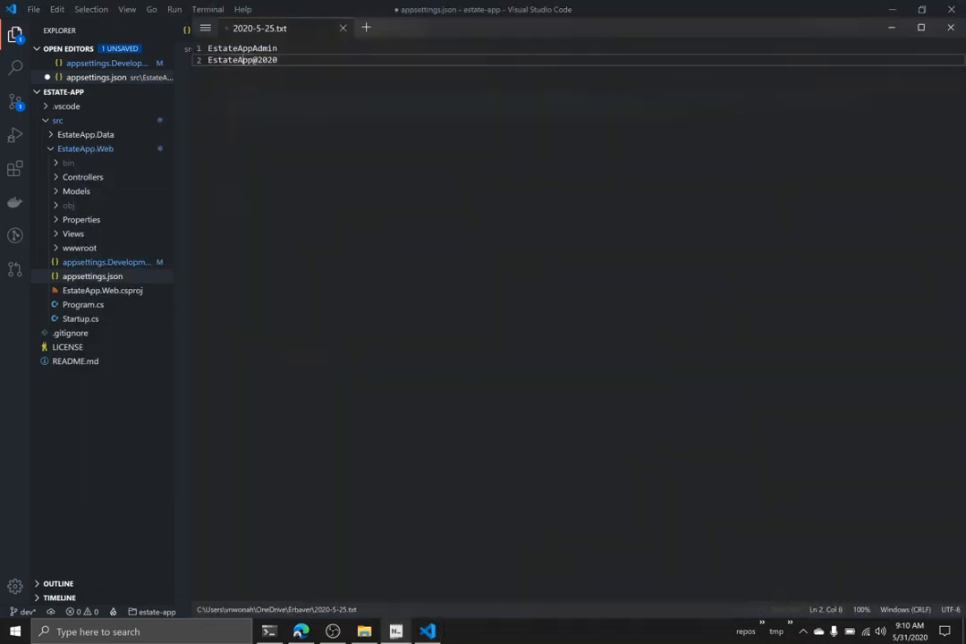
{"action": "key", "text": "ctrl+shift+Right"}
{"action": "right_click", "coordinate": [244, 61]}
{"action": "left_click", "coordinate": [225, 63]}
{"action": "key", "text": "ctrl+c"}
{"action": "key", "text": "alt+Tab"}
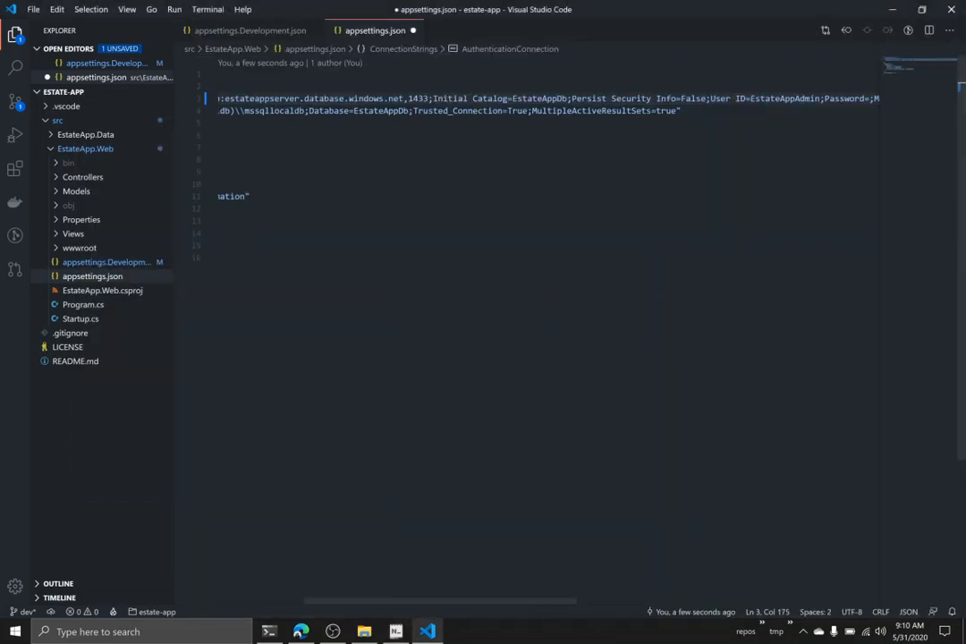
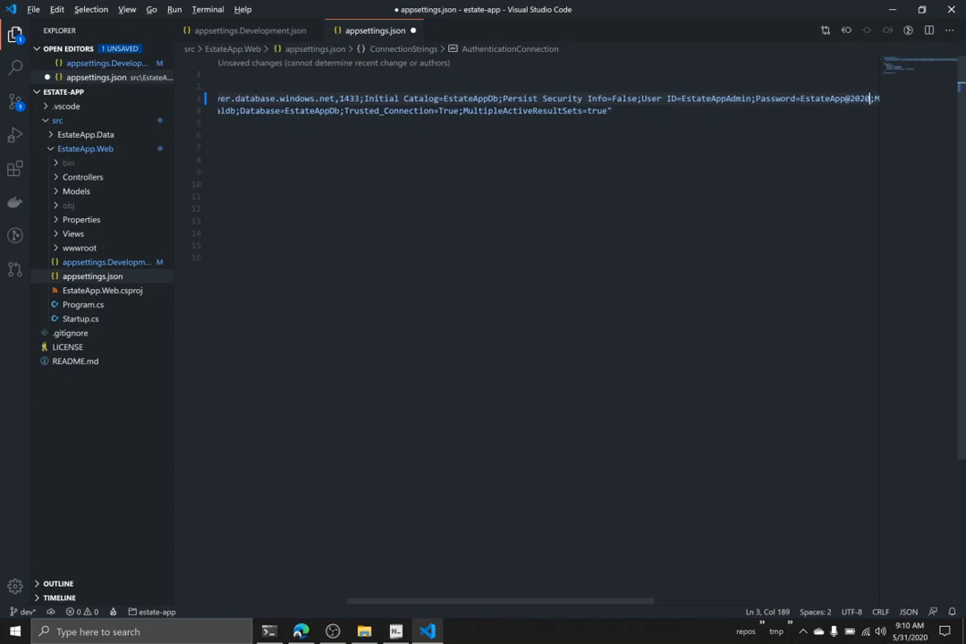
{"action": "key", "text": "alt+Tab"}
{"action": "key", "text": "alt+Tab"}
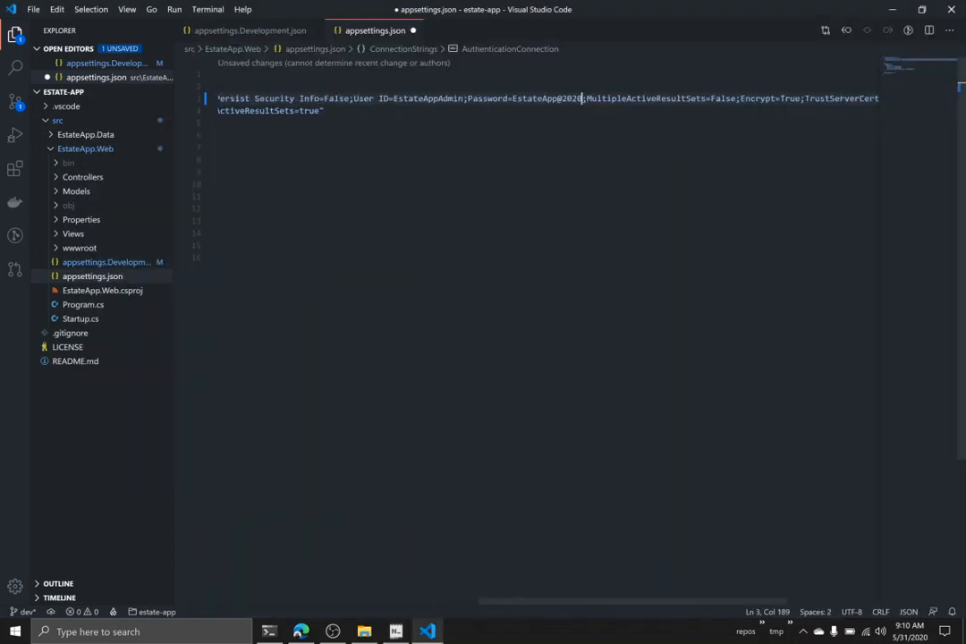
{"action": "scroll", "coordinate": [537, 268], "scroll_direction": "left", "scroll_amount": 5}
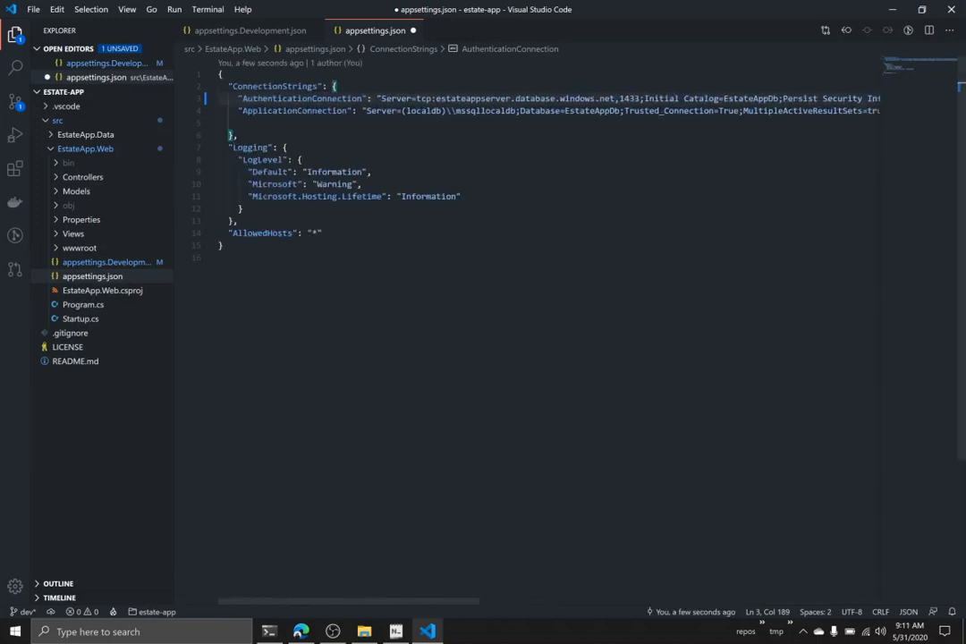
Step: Paste the AuthenticationConnection string over ApplicationConnection, save appsettings.json, and search Windows for 'ssm'
{"action": "left_click", "coordinate": [381, 99]}
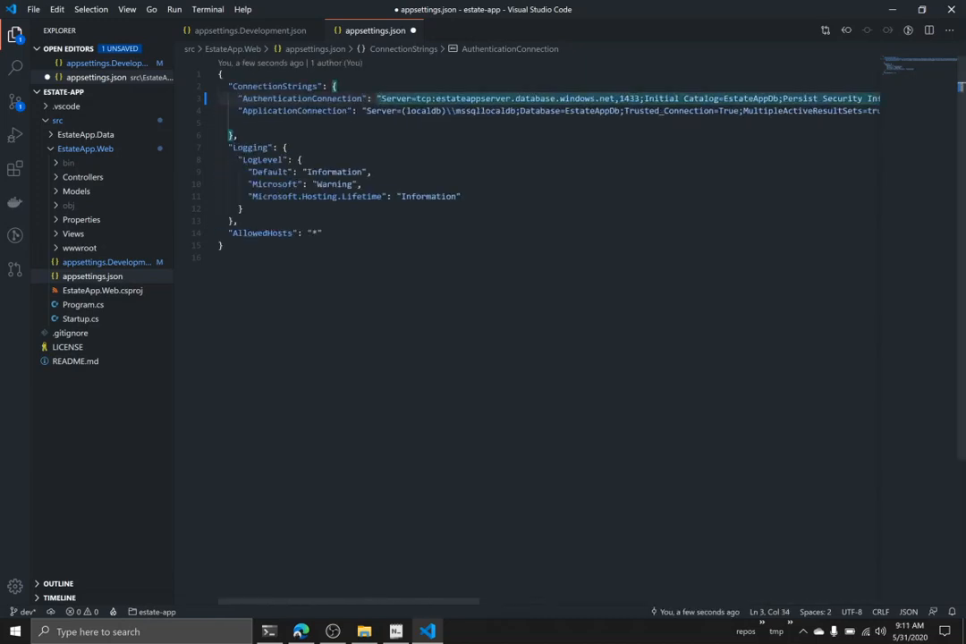
{"action": "left_click_drag", "start_coordinate": [381, 98], "coordinate": [860, 98]}
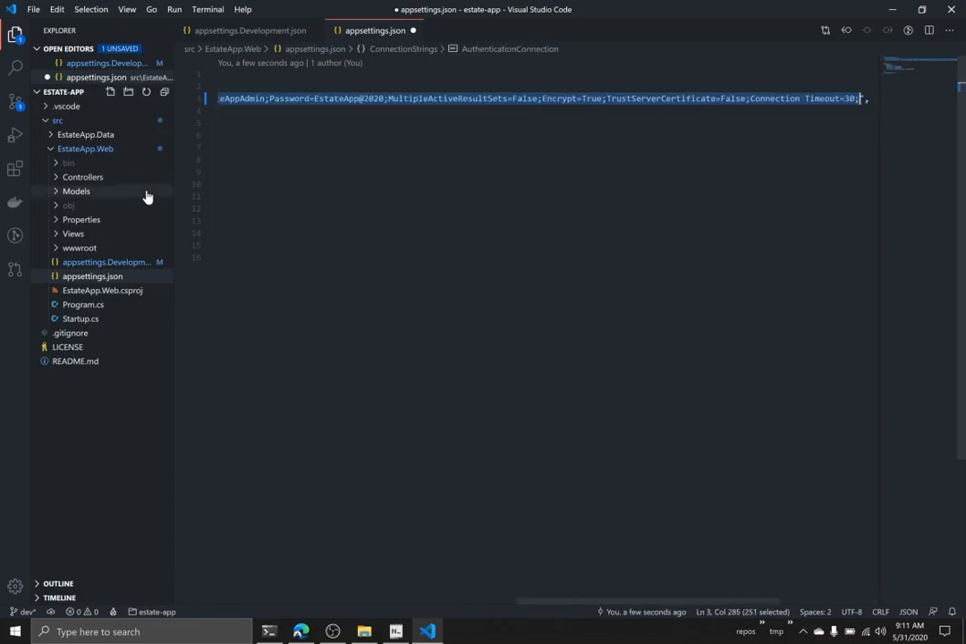
{"action": "scroll", "coordinate": [536, 223], "scroll_direction": "left", "scroll_amount": 15}
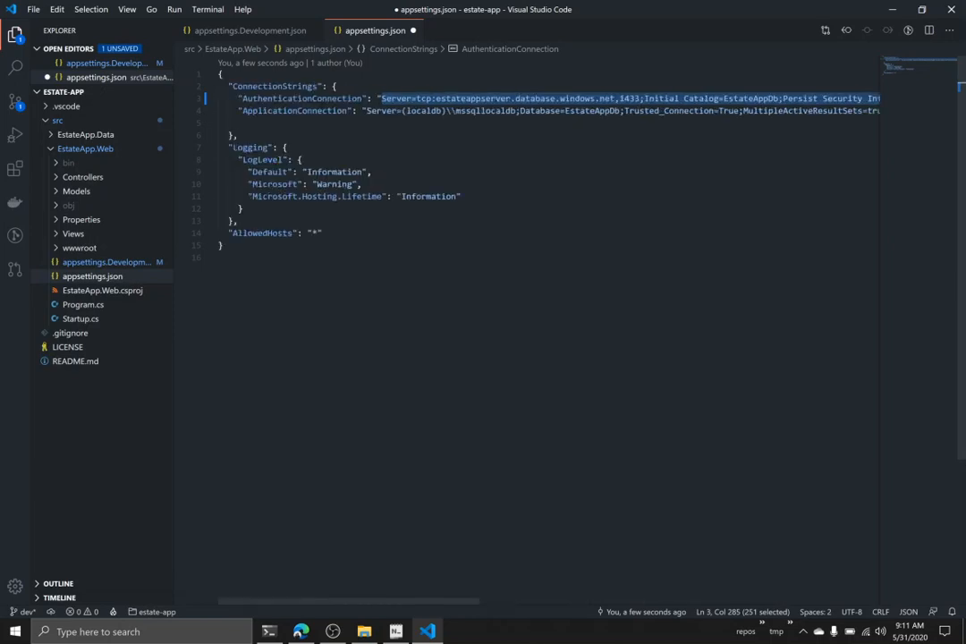
{"action": "left_click_drag", "start_coordinate": [365, 110], "coordinate": [873, 116]}
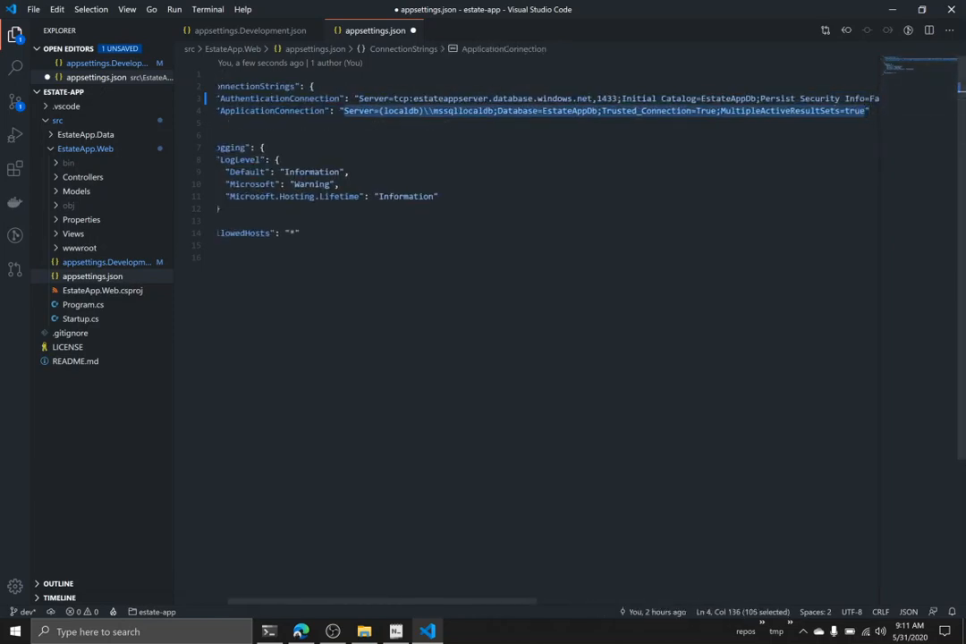
{"action": "key", "text": "ctrl+v"}
{"action": "key", "text": "ctrl+s"}
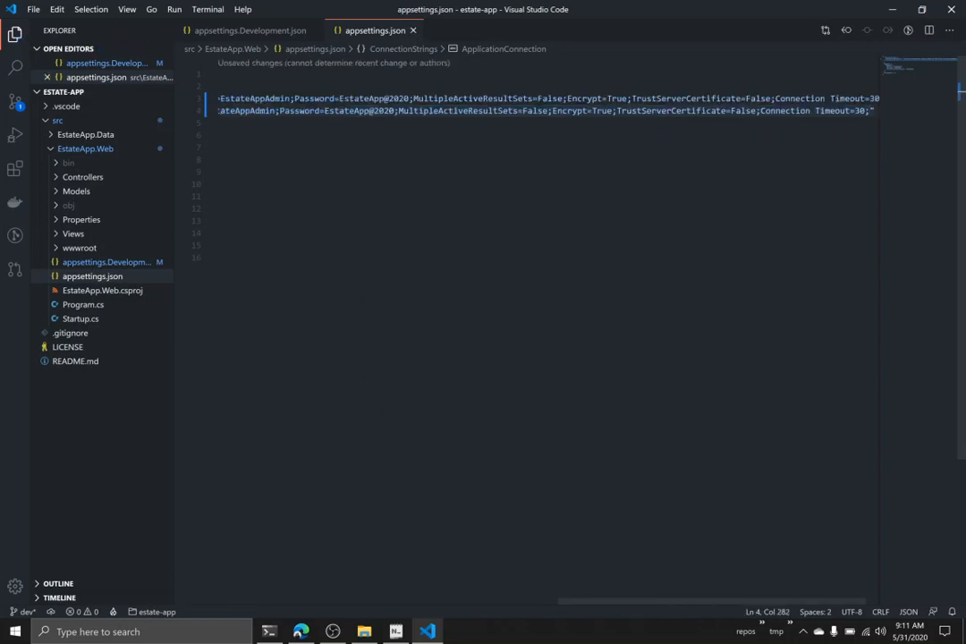
{"action": "scroll", "coordinate": [536, 224], "scroll_direction": "left", "scroll_amount": 15}
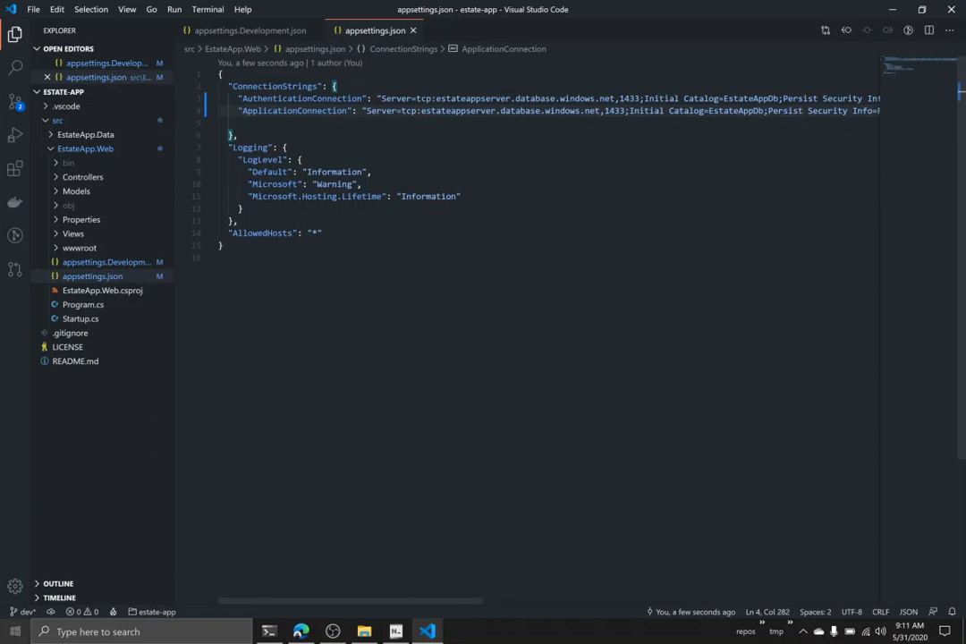
{"action": "key", "text": "super"}
{"action": "type", "text": "ssm"}
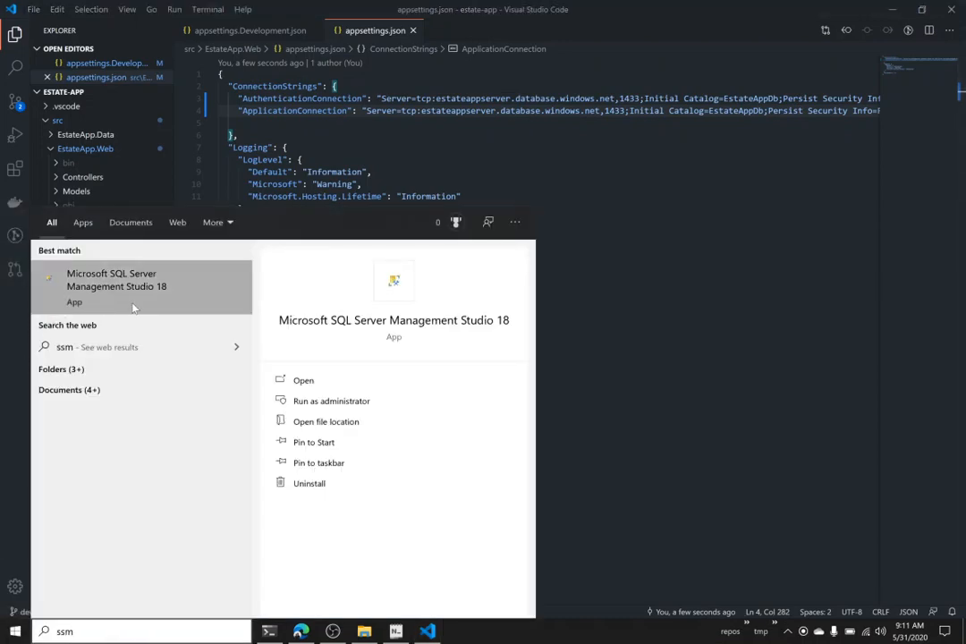
Step: Launch SQL Server Management Studio 18 to Connect to Server, leaving the server name unchanged
{"action": "left_click", "coordinate": [132, 307]}
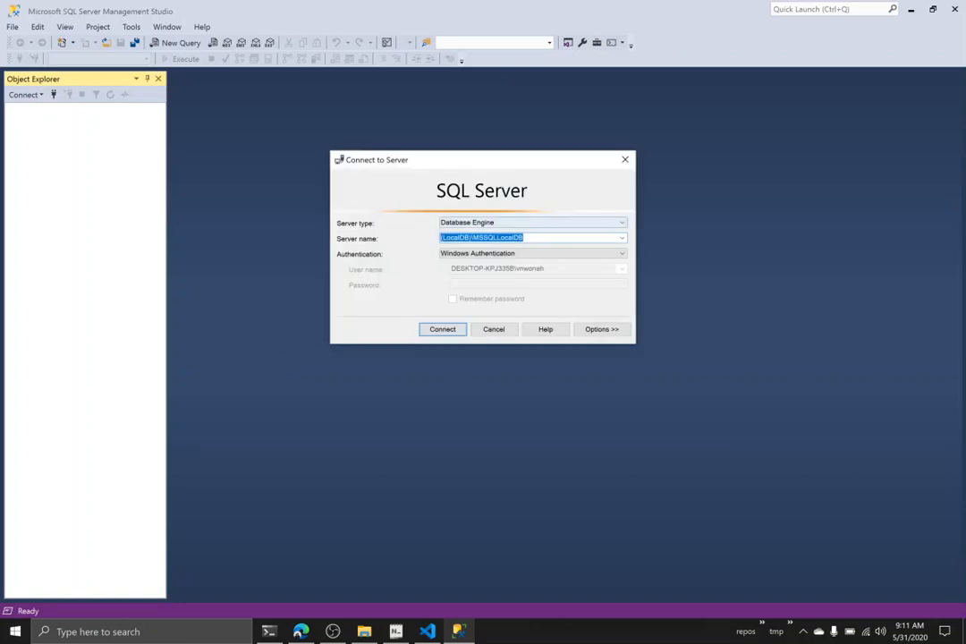
{"action": "left_click", "coordinate": [524, 238]}
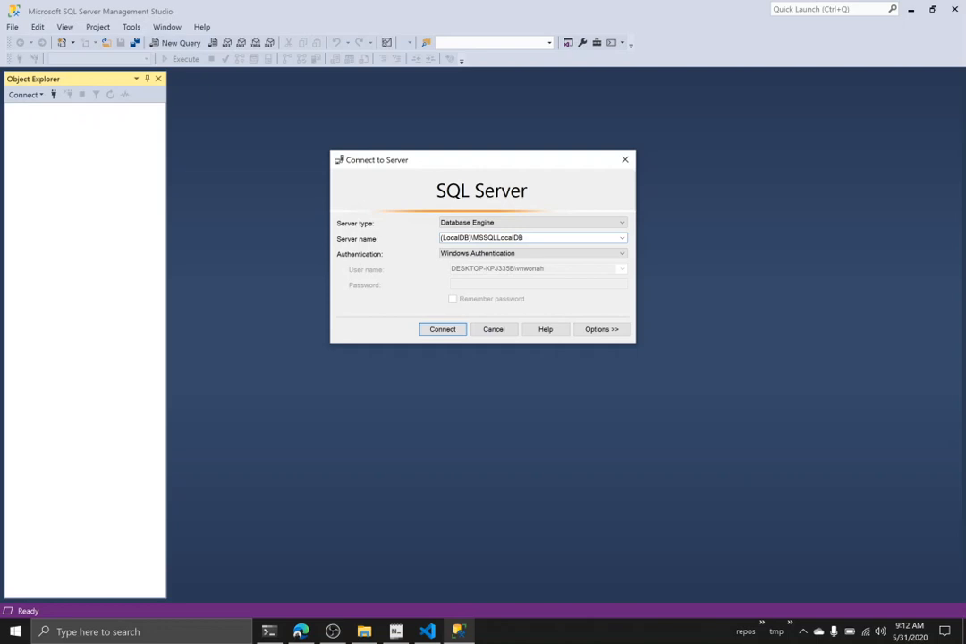
{"action": "left_click", "coordinate": [621, 239]}
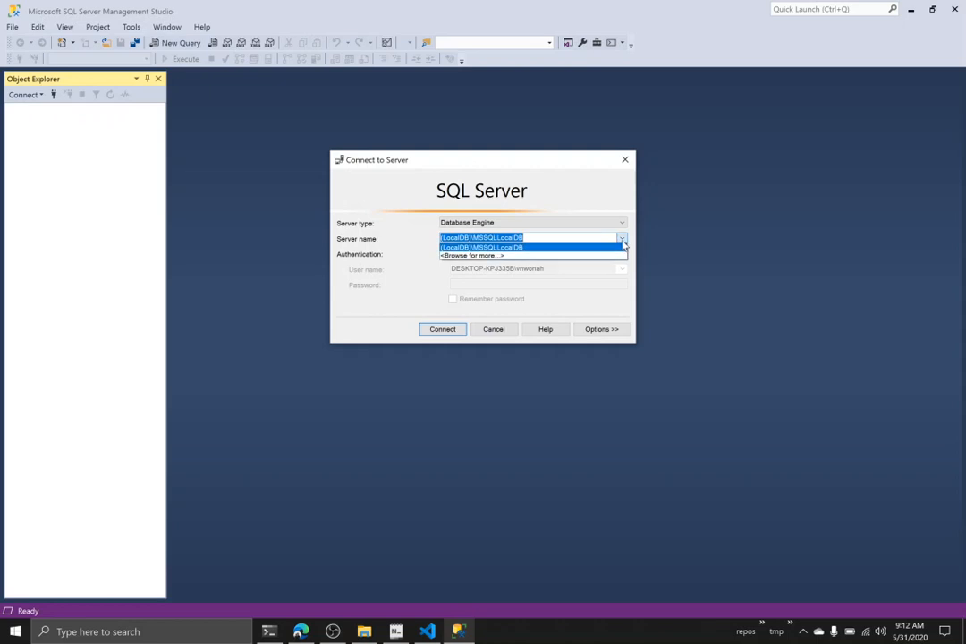
{"action": "left_click", "coordinate": [621, 239]}
{"action": "key", "text": "alt+Tab"}
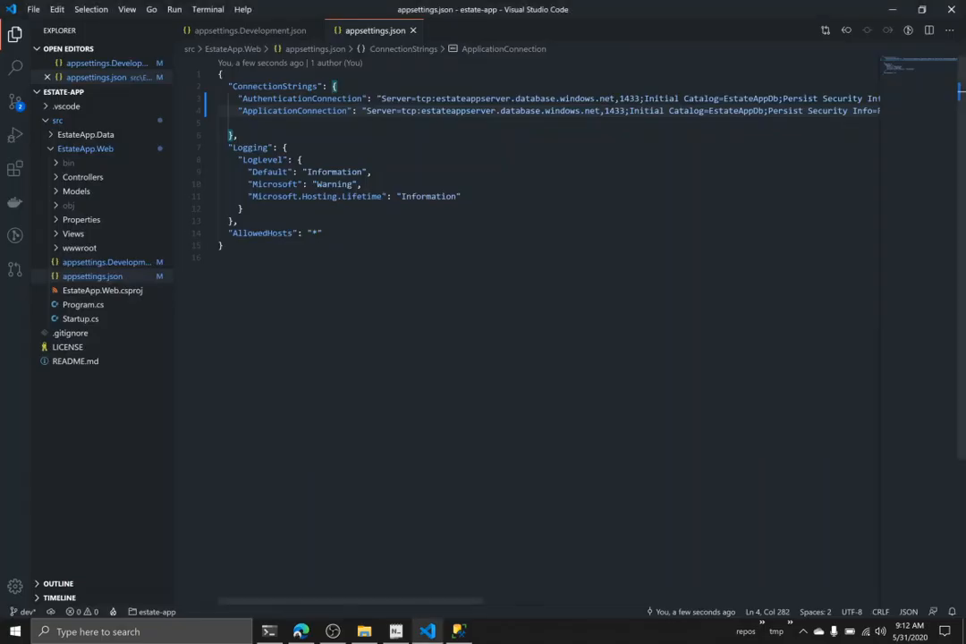
Step: Enter the Azure estateappserver address as server name and choose SQL Server Authentication
{"action": "left_click_drag", "start_coordinate": [420, 110], "coordinate": [599, 110]}
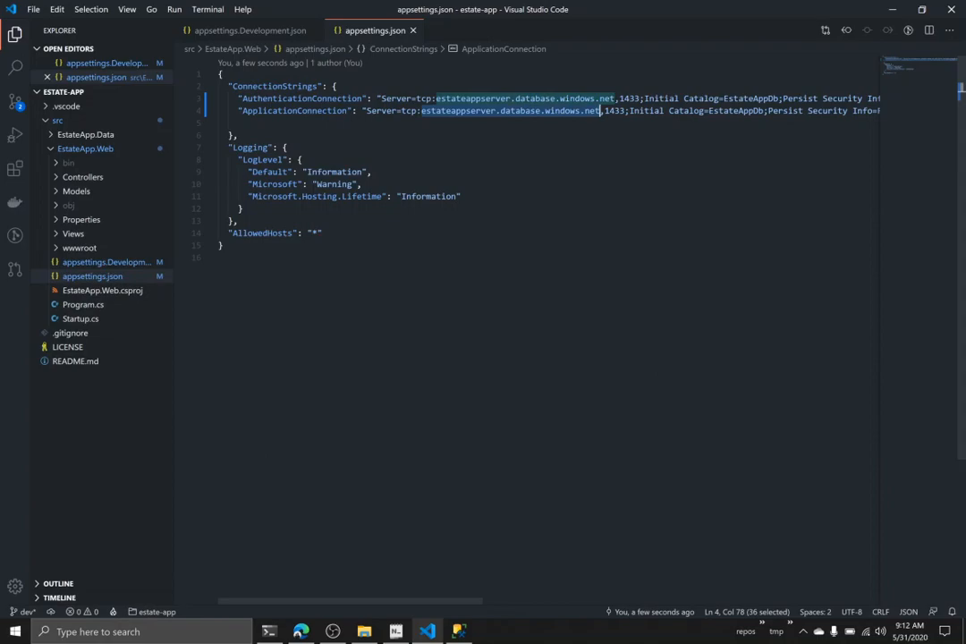
{"action": "key", "text": "alt+Tab"}
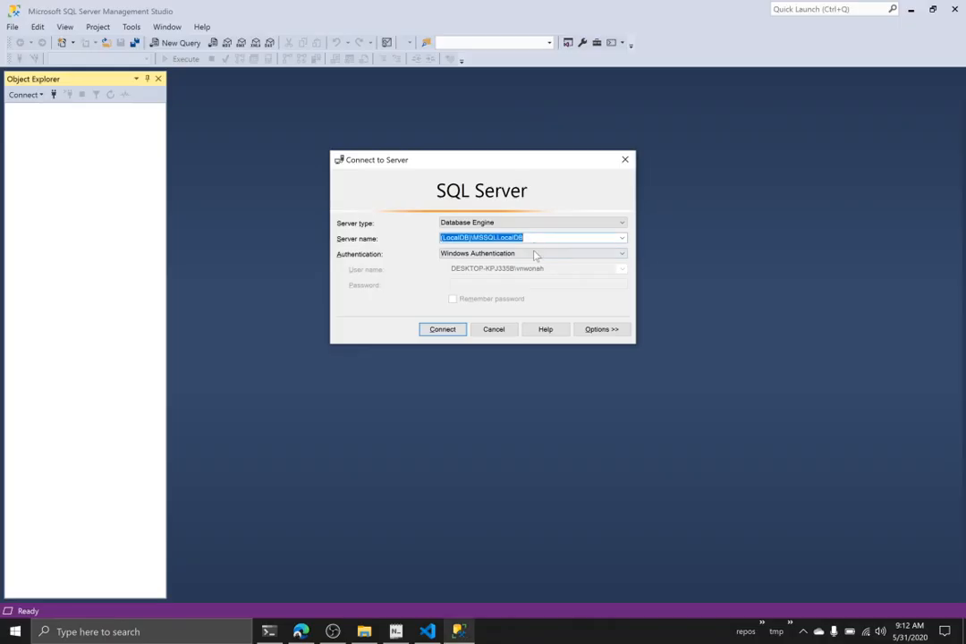
{"action": "key", "text": "ctrl+v"}
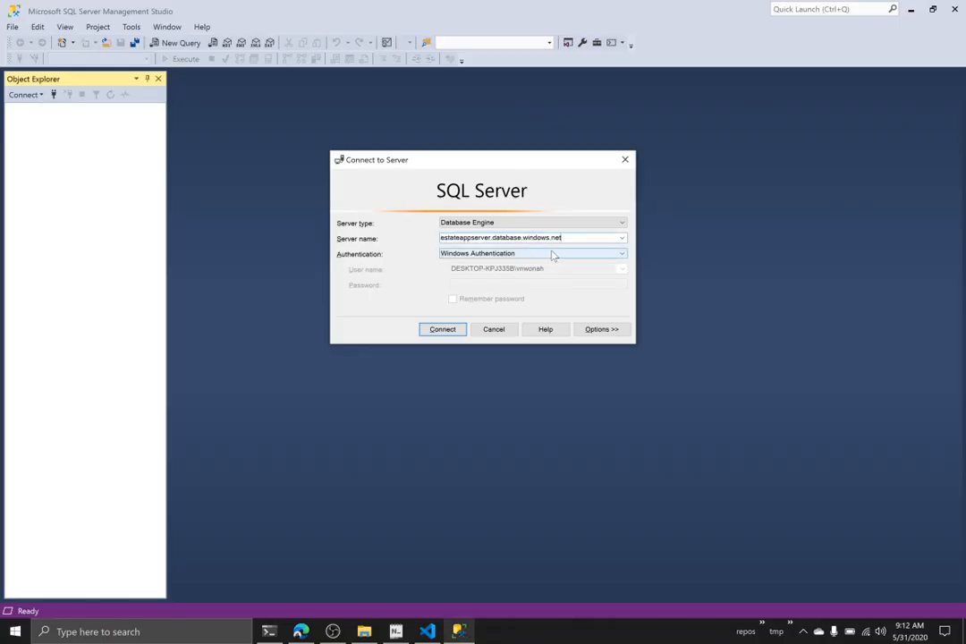
{"action": "left_click", "coordinate": [552, 255]}
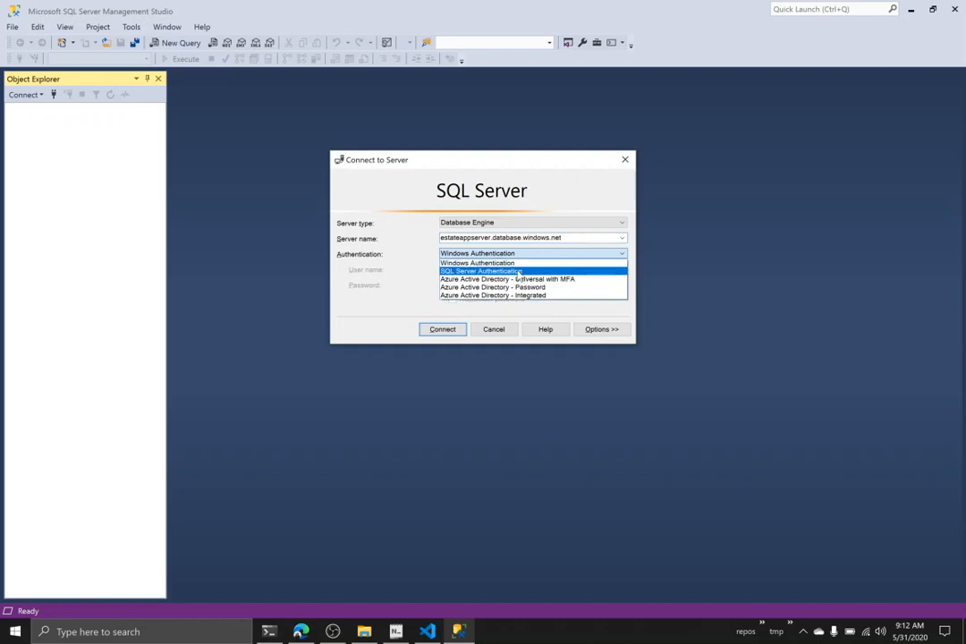
{"action": "left_click", "coordinate": [519, 272]}
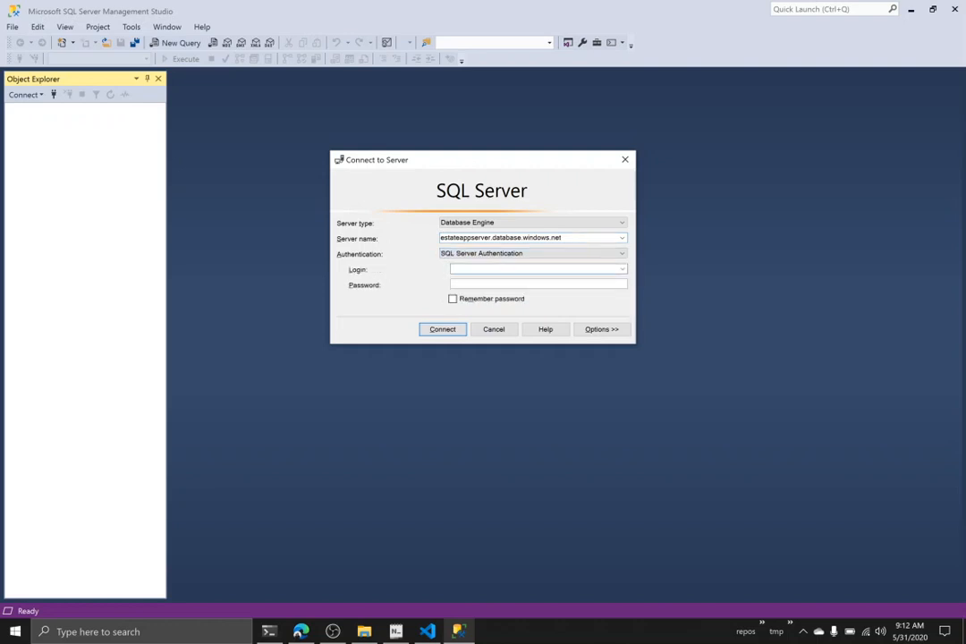
Step: Copy the database login from the connection string into the Login field
{"action": "key", "text": "alt+Tab"}
{"action": "scroll", "coordinate": [528, 272], "scroll_direction": "right", "scroll_amount": 3}
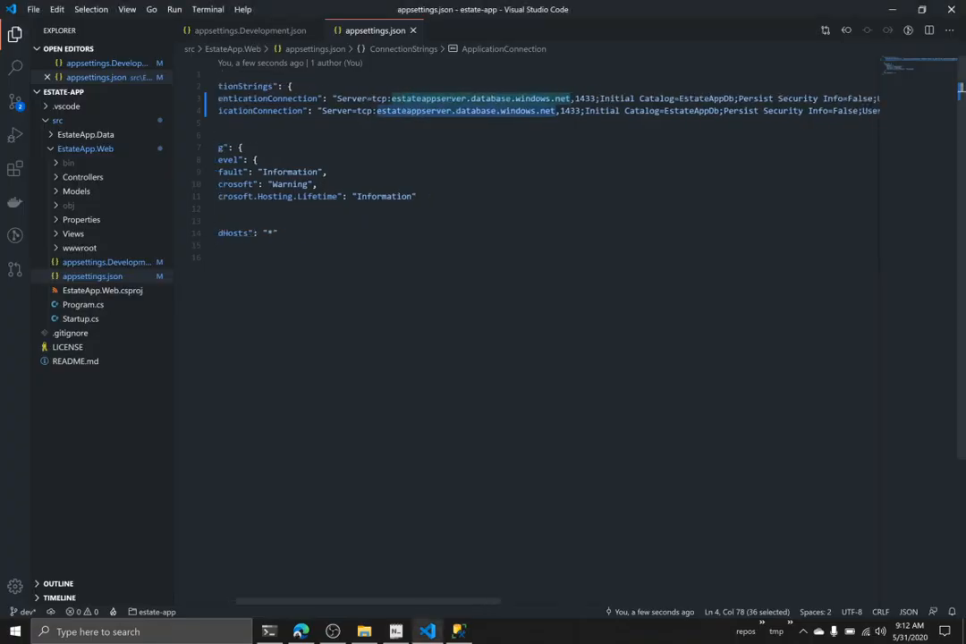
{"action": "scroll", "coordinate": [527, 273], "scroll_direction": "right", "scroll_amount": 3}
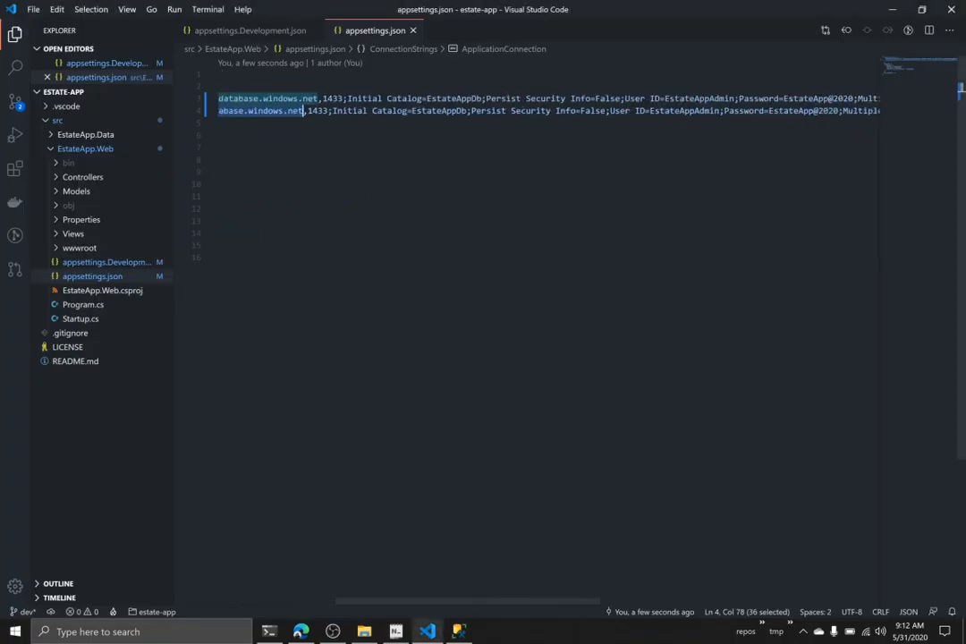
{"action": "left_click_drag", "start_coordinate": [650, 111], "coordinate": [720, 110]}
{"action": "key", "text": "ctrl+c"}
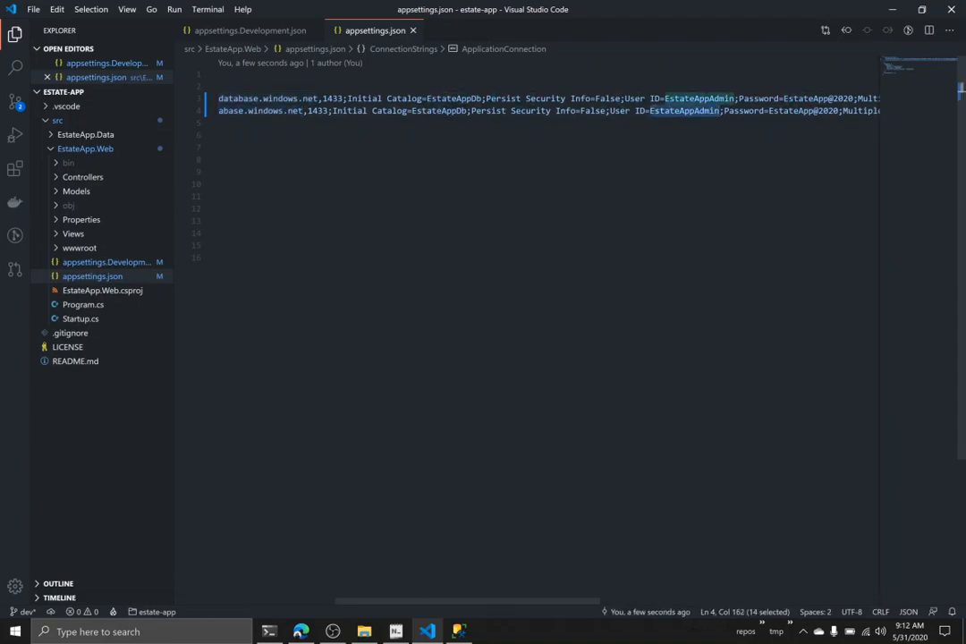
{"action": "key", "text": "alt+Tab"}
{"action": "key", "text": "ctrl+v"}
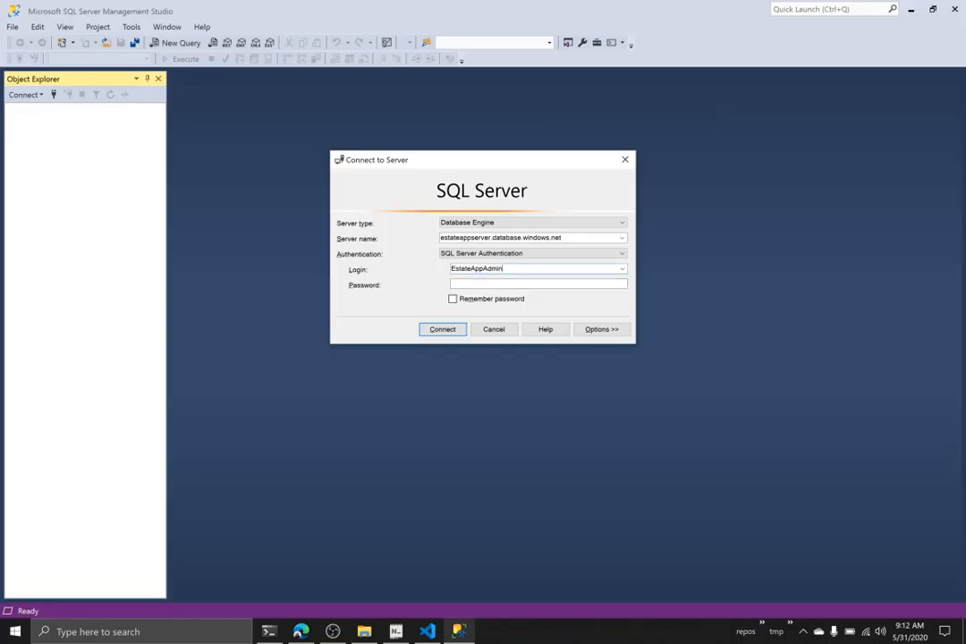
Step: Paste the database password, tick Remember password, and connect to the Azure SQL server
{"action": "key", "text": "alt+Tab"}
{"action": "scroll", "coordinate": [527, 268], "scroll_direction": "right", "scroll_amount": 3}
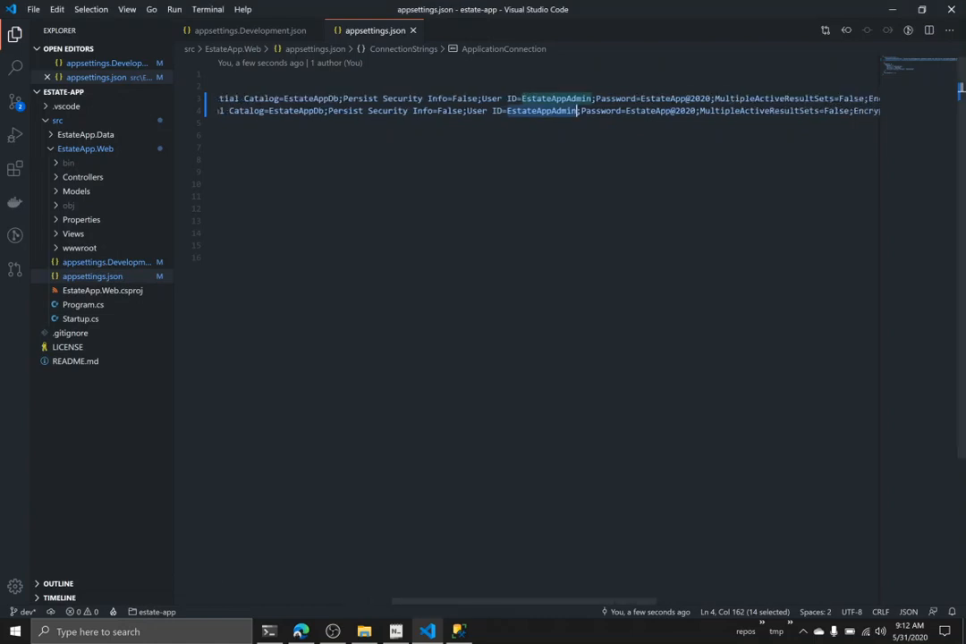
{"action": "left_click", "coordinate": [626, 111]}
{"action": "left_click_drag", "start_coordinate": [626, 111], "coordinate": [696, 111]}
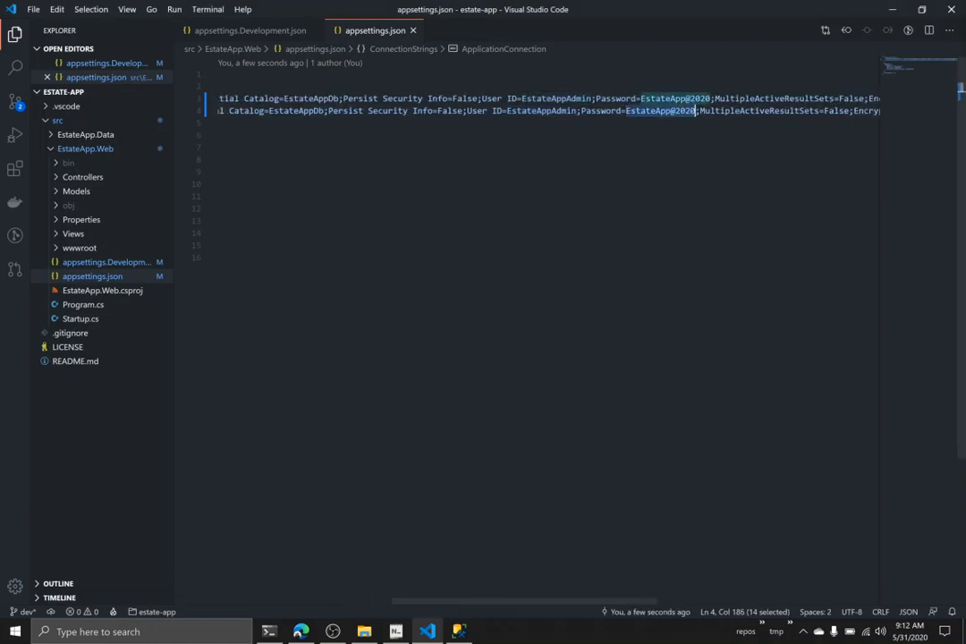
{"action": "key", "text": "alt+Tab"}
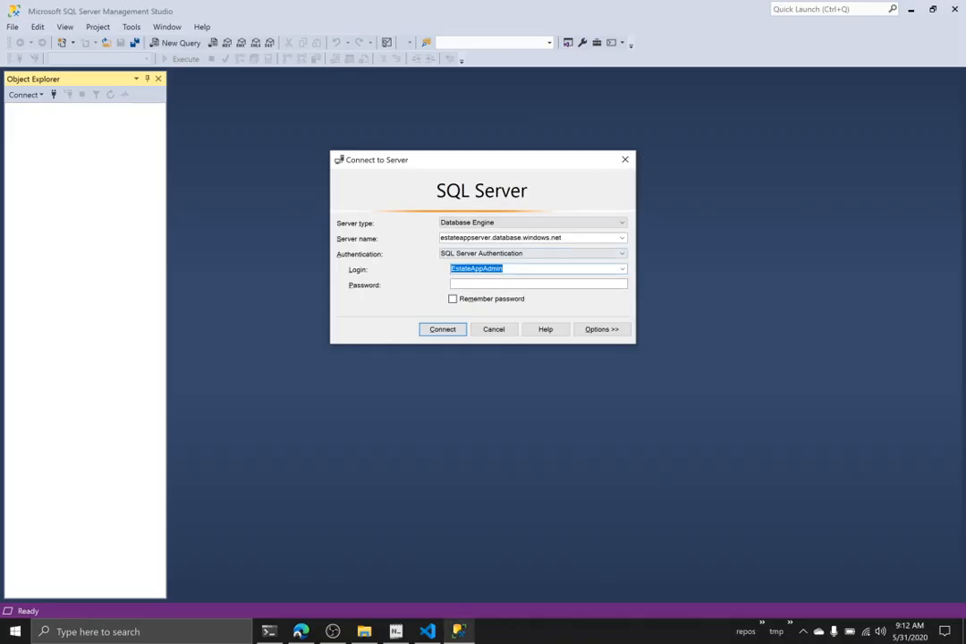
{"action": "key", "text": "Tab"}
{"action": "key", "text": "ctrl+v"}
{"action": "left_click", "coordinate": [453, 298]}
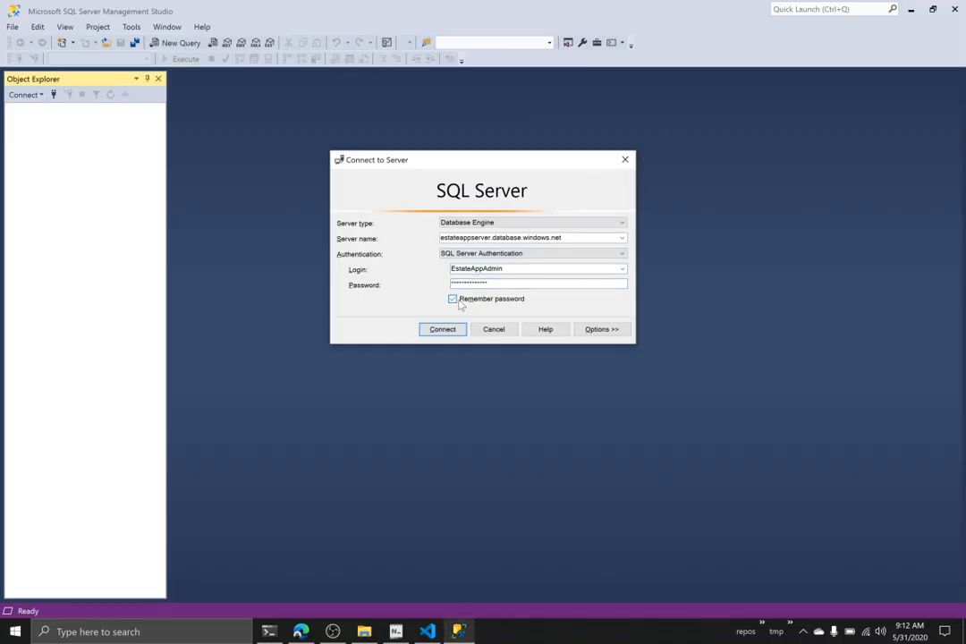
{"action": "left_click", "coordinate": [441, 330]}
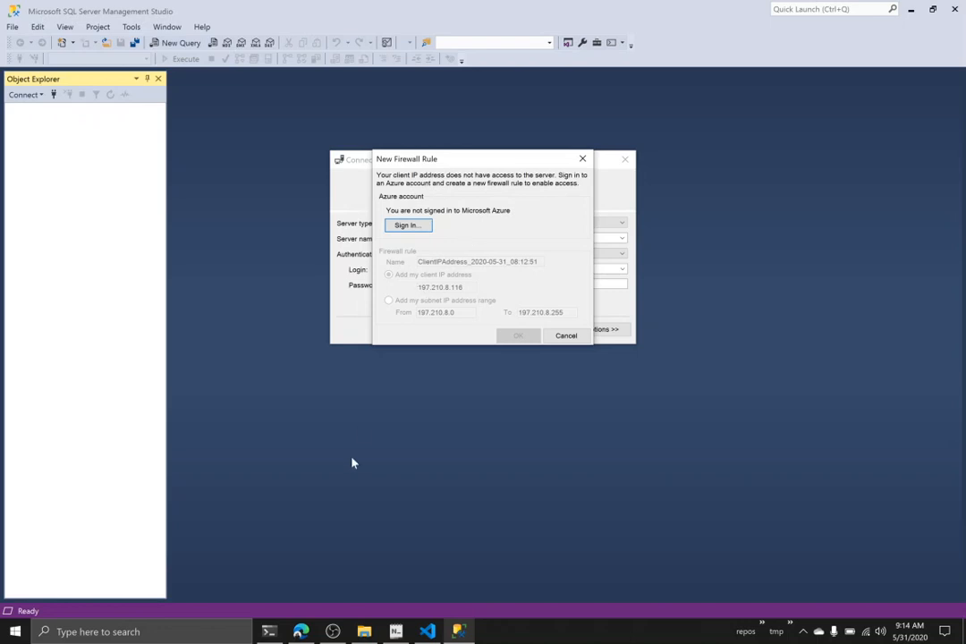
Step: Add this computer's client IP to estateappserver's firewall rules and save them
{"action": "left_click", "coordinate": [299, 632]}
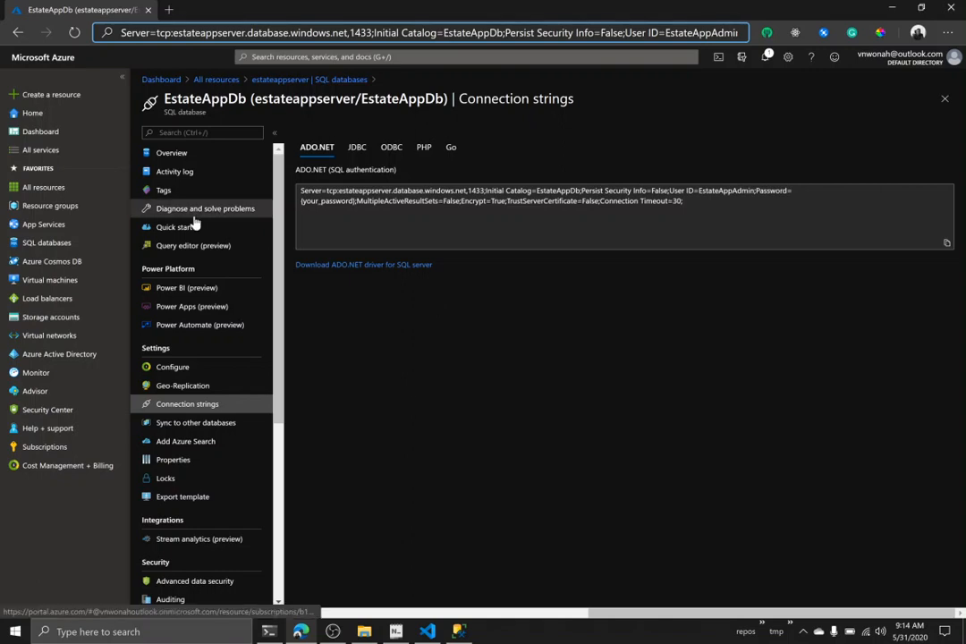
{"action": "left_click", "coordinate": [177, 156]}
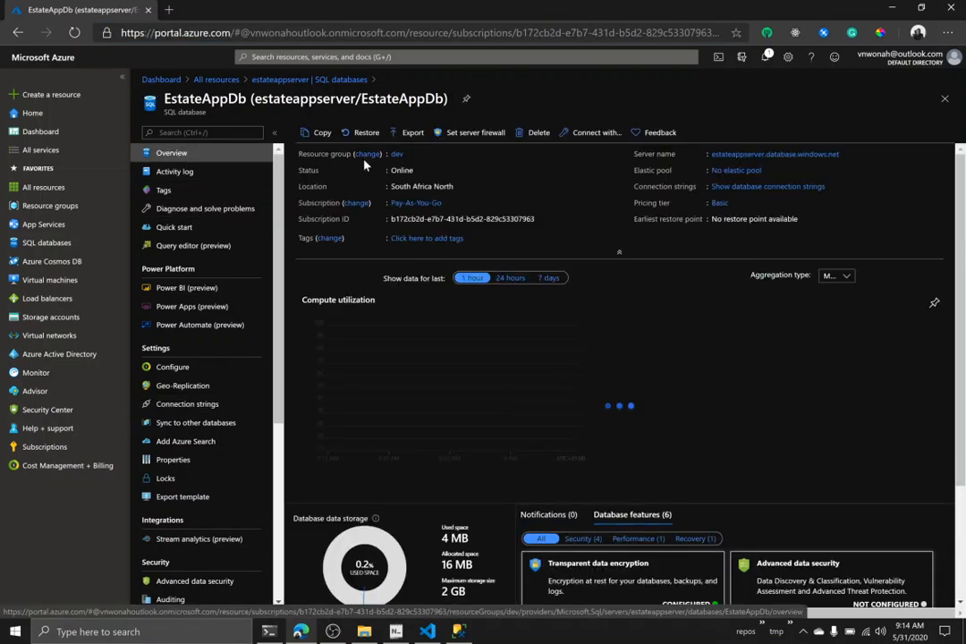
{"action": "left_click", "coordinate": [474, 134]}
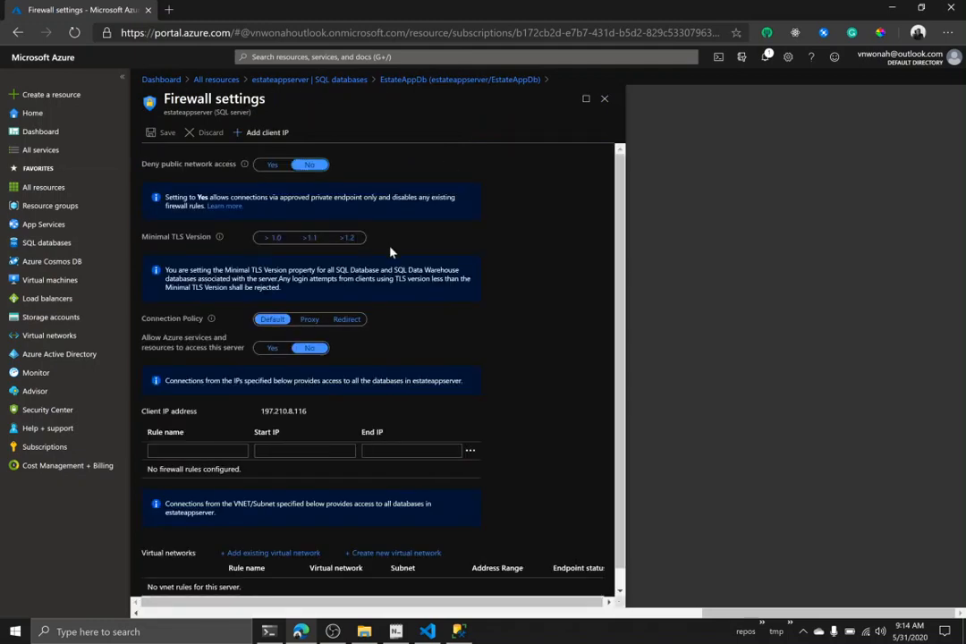
{"action": "double_click", "coordinate": [261, 133]}
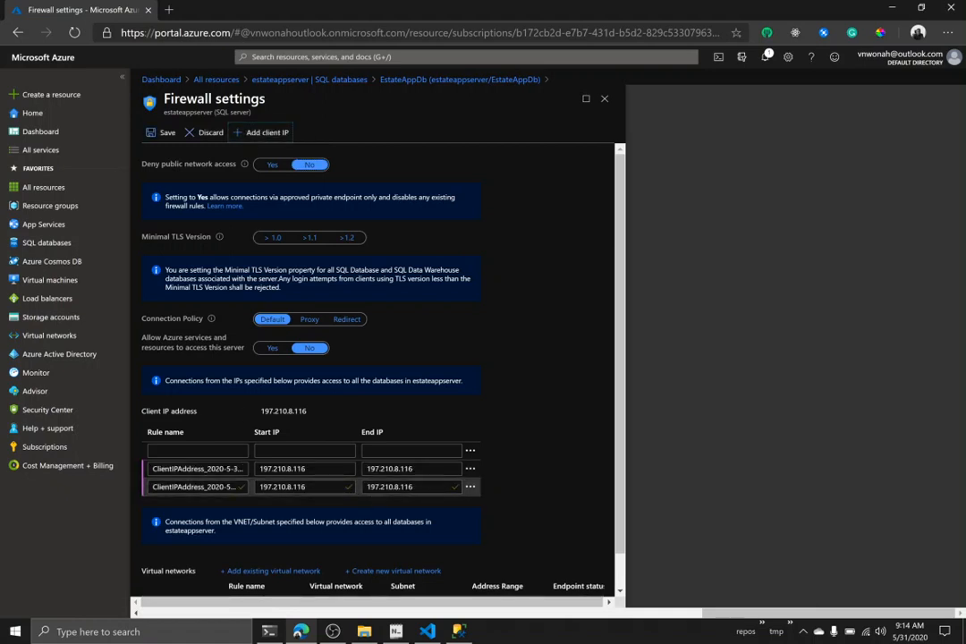
{"action": "scroll", "coordinate": [483, 492], "scroll_direction": "down", "scroll_amount": 1}
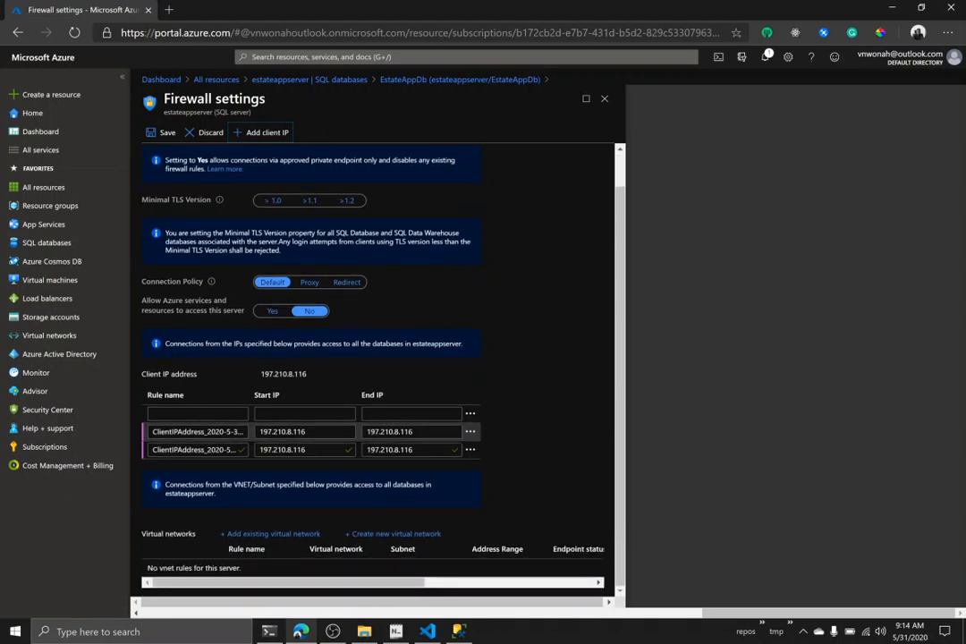
{"action": "left_click", "coordinate": [153, 132]}
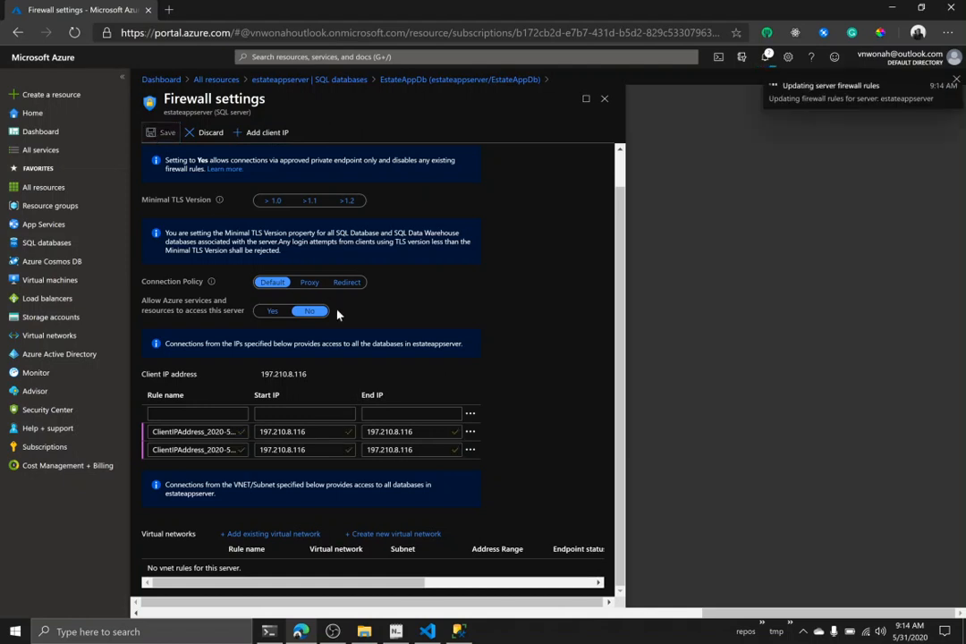
{"action": "left_click", "coordinate": [457, 632]}
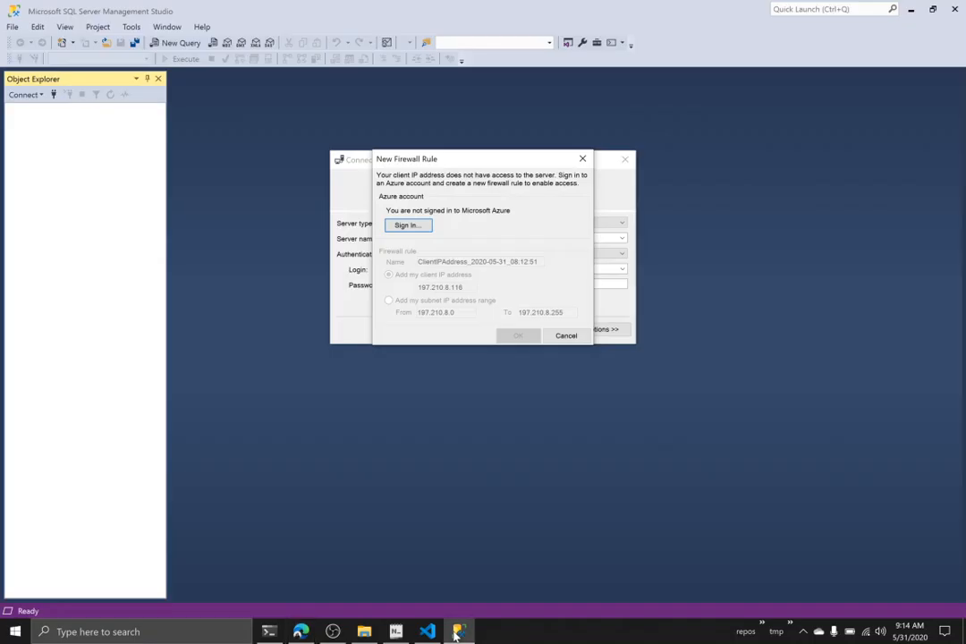
Step: Cancel the New Firewall Rule prompt and connect to estateappserver again
{"action": "left_click", "coordinate": [569, 337]}
{"action": "left_click", "coordinate": [444, 330]}
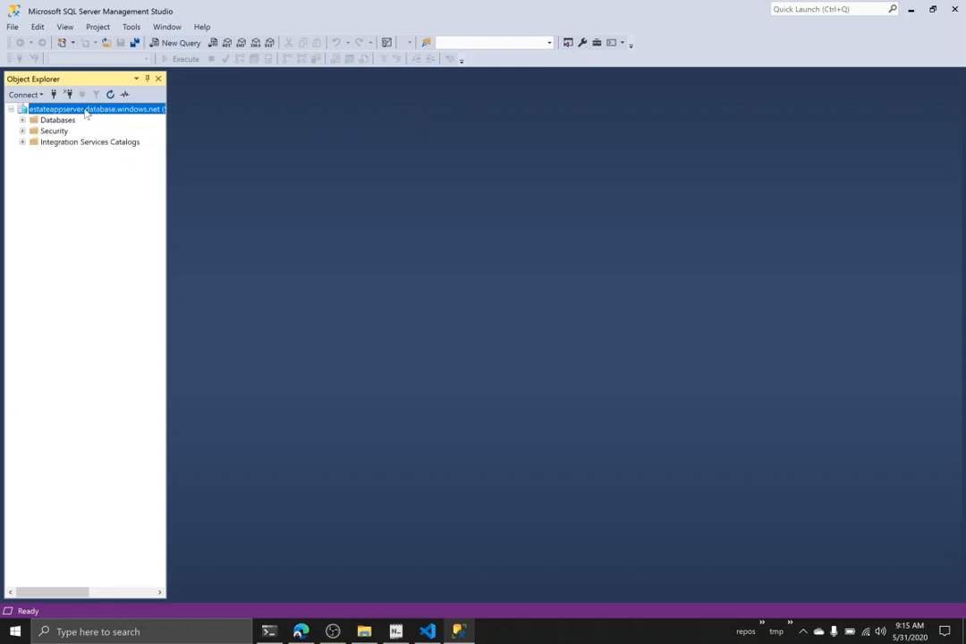
Step: Expand Databases, EstateAppDb and its Tables folder in Object Explorer
{"action": "left_click", "coordinate": [22, 120]}
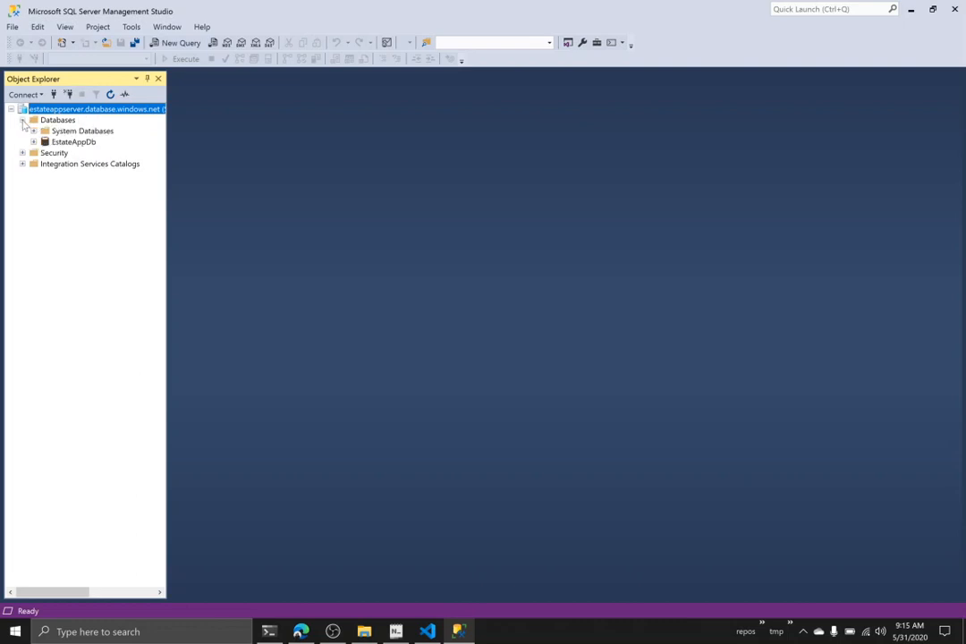
{"action": "left_click", "coordinate": [71, 142]}
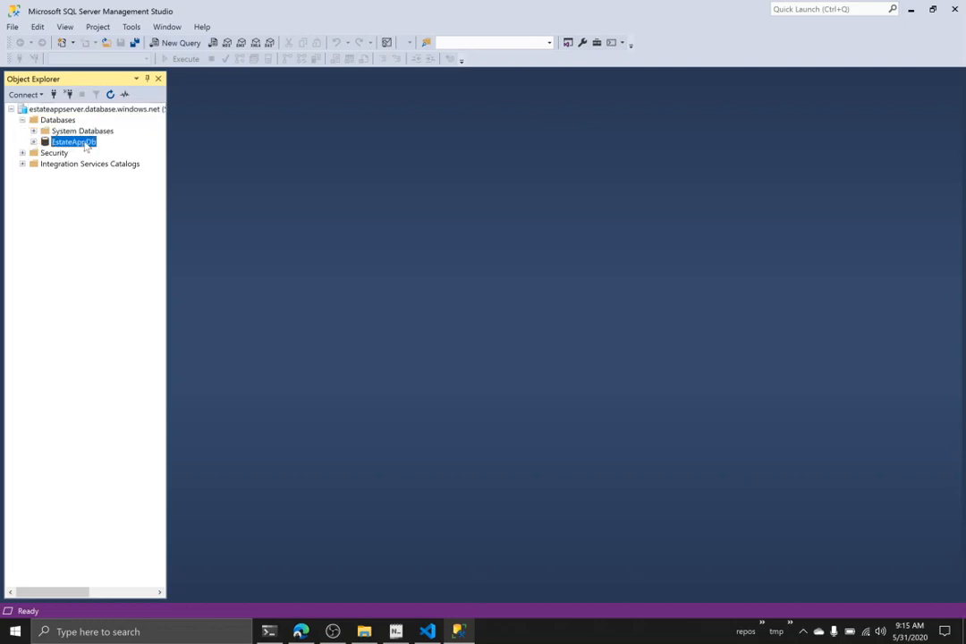
{"action": "left_click", "coordinate": [33, 141]}
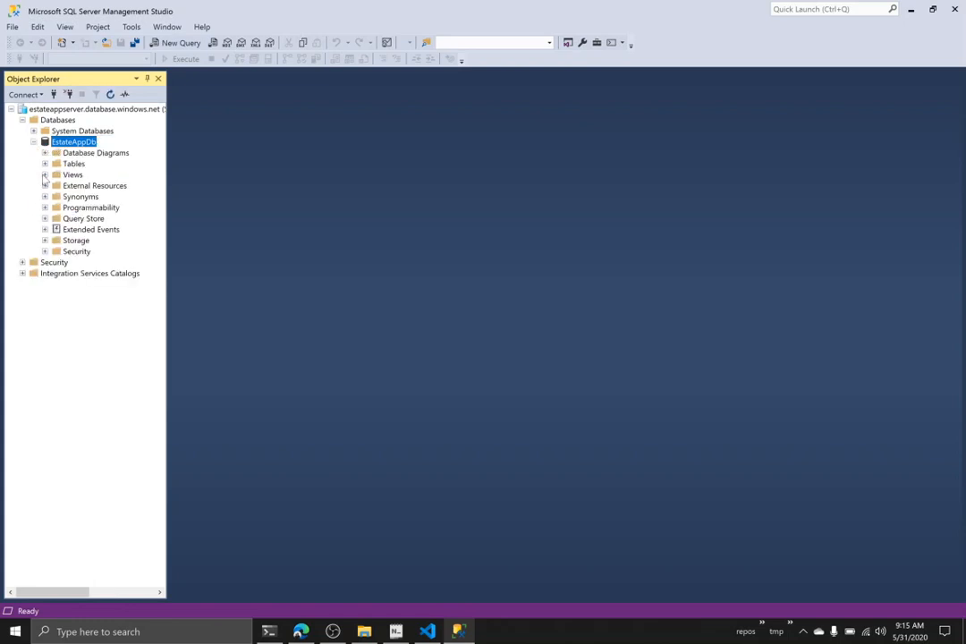
{"action": "left_click", "coordinate": [44, 164]}
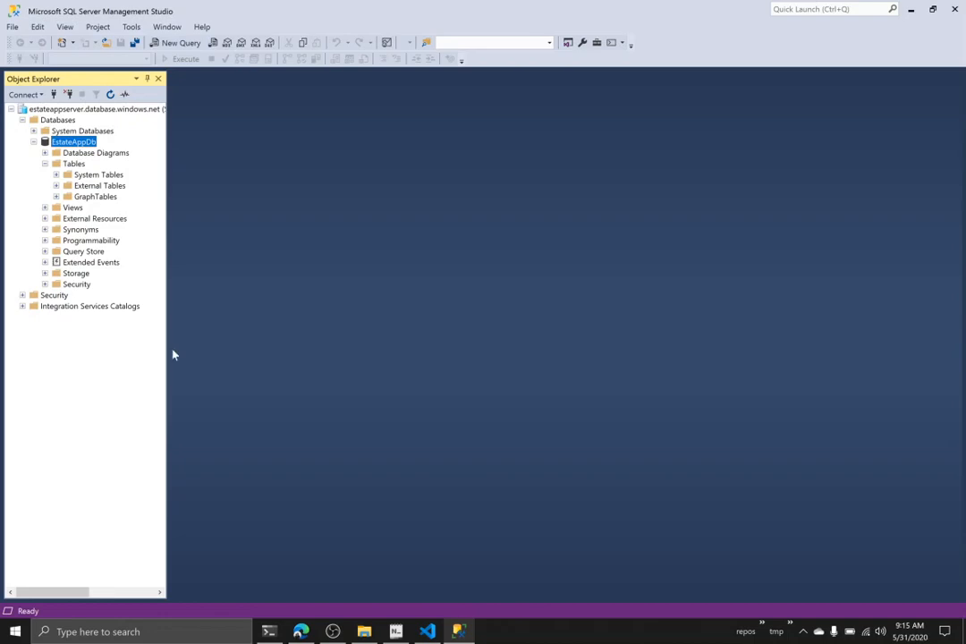
{"action": "key", "text": "alt+Tab"}
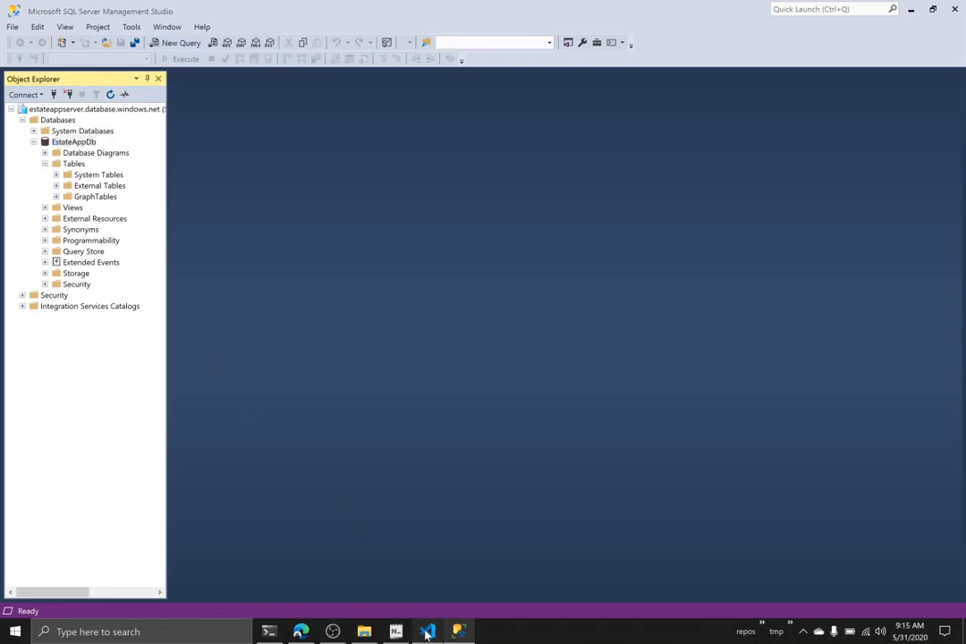
Step: Close appsettings.json and appsettings.Development.json
{"action": "scroll", "coordinate": [546, 268], "scroll_direction": "left", "scroll_amount": 2}
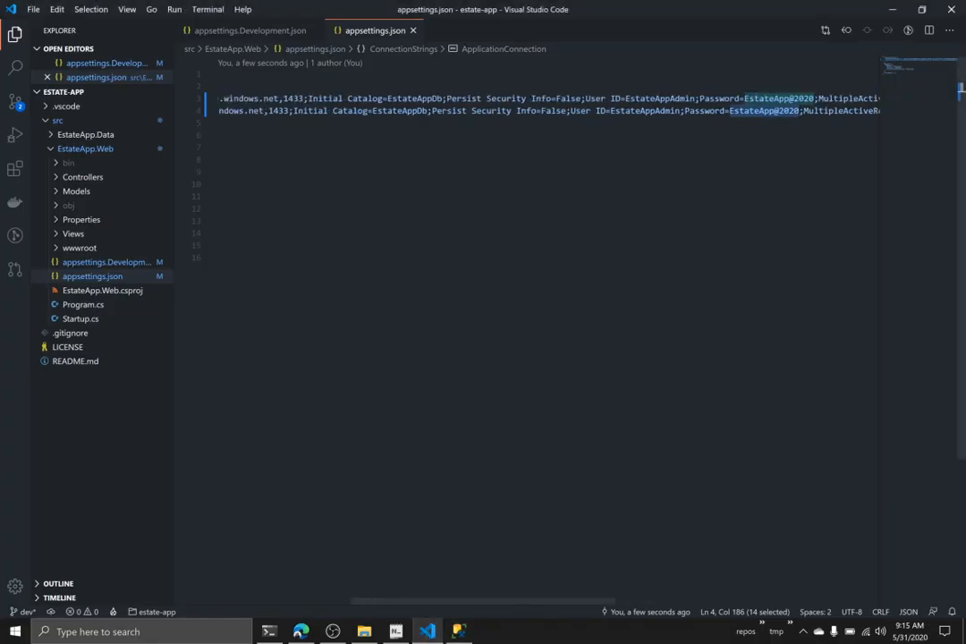
{"action": "left_click", "coordinate": [220, 257]}
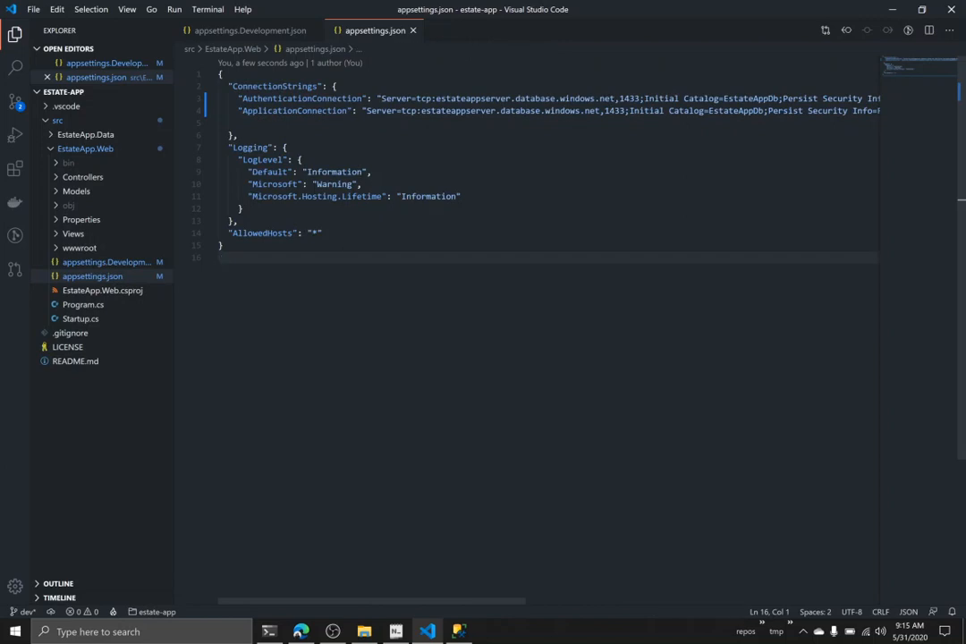
{"action": "left_click", "coordinate": [411, 30]}
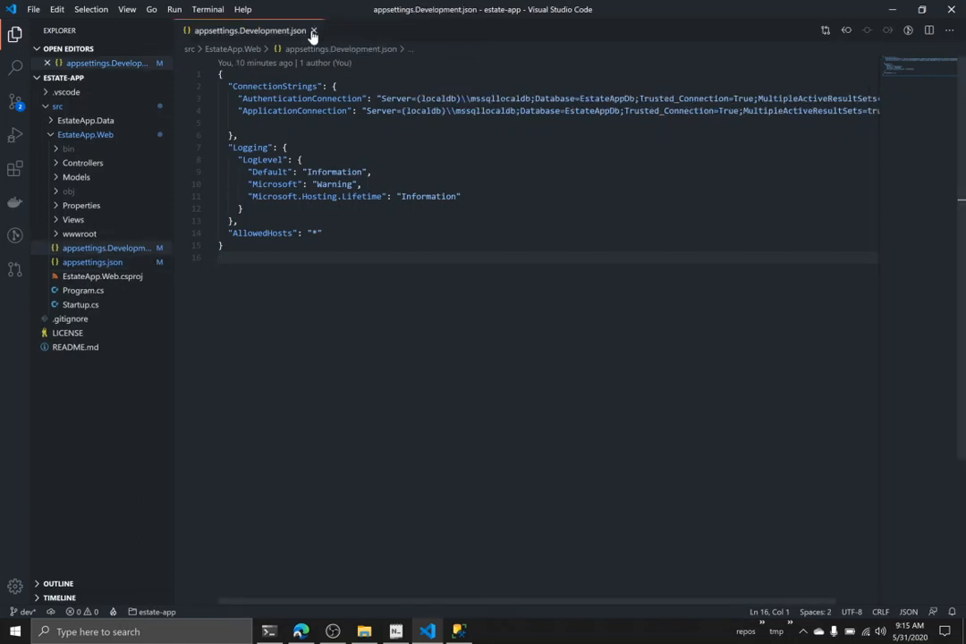
{"action": "left_click", "coordinate": [315, 31]}
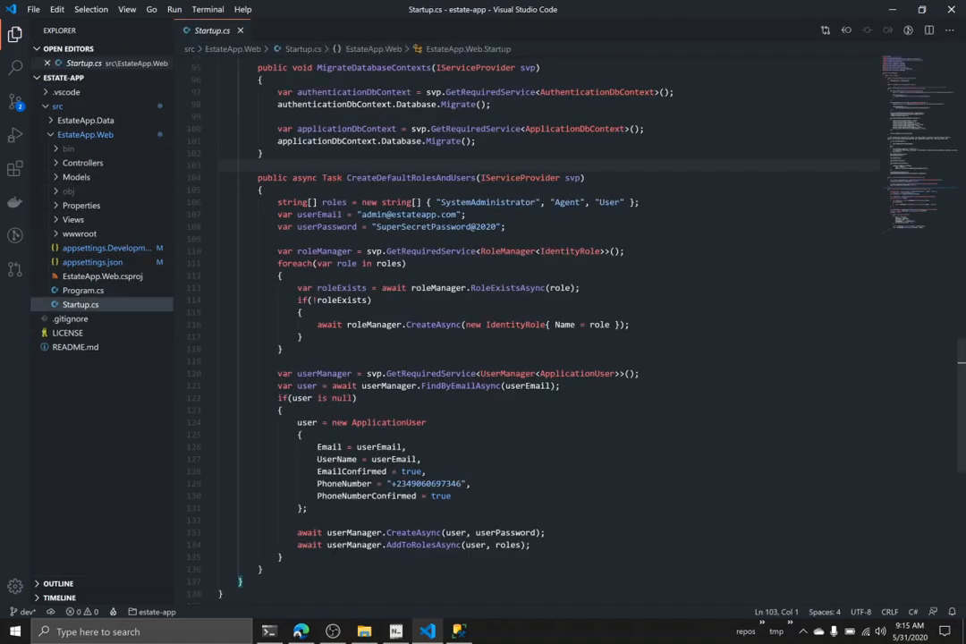
Step: Review the two database migration calls in Startup.cs
{"action": "scroll", "coordinate": [527, 331], "scroll_direction": "down", "scroll_amount": 2}
{"action": "scroll", "coordinate": [528, 330], "scroll_direction": "up", "scroll_amount": 6}
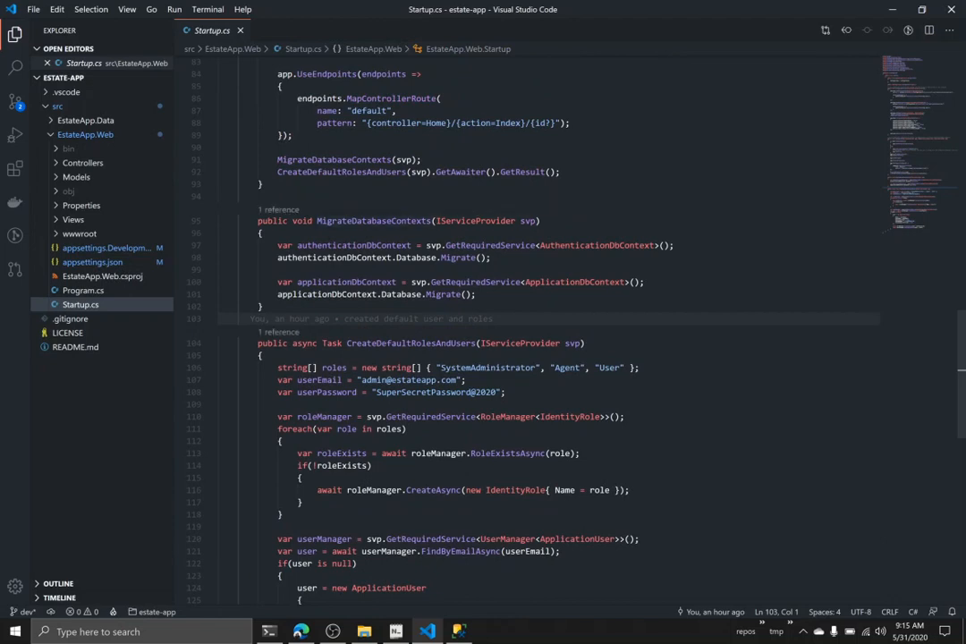
{"action": "left_click_drag", "start_coordinate": [277, 245], "coordinate": [476, 294]}
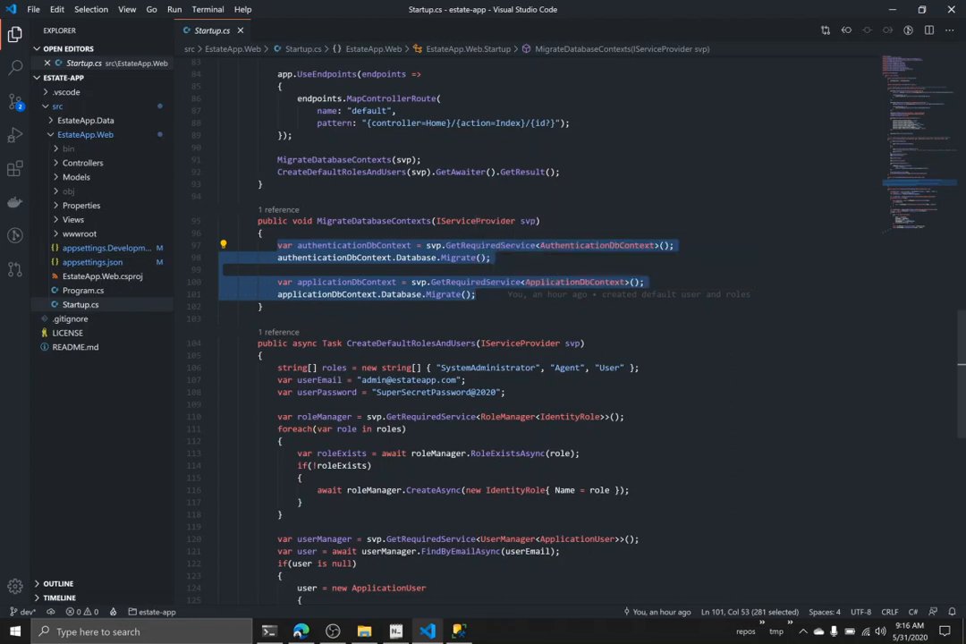
{"action": "mouse_move", "coordinate": [483, 245]}
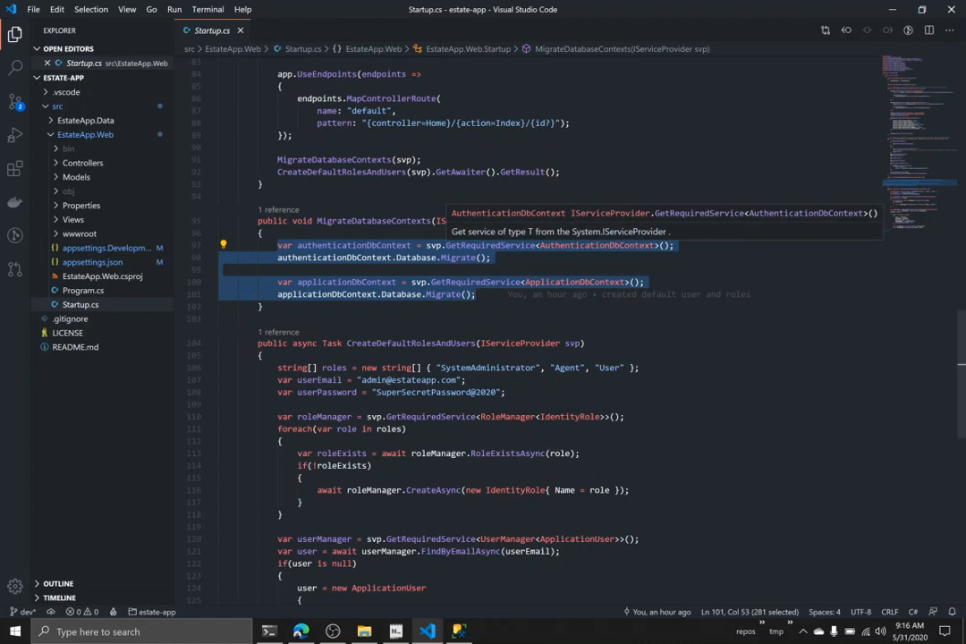
{"action": "left_click", "coordinate": [376, 281]}
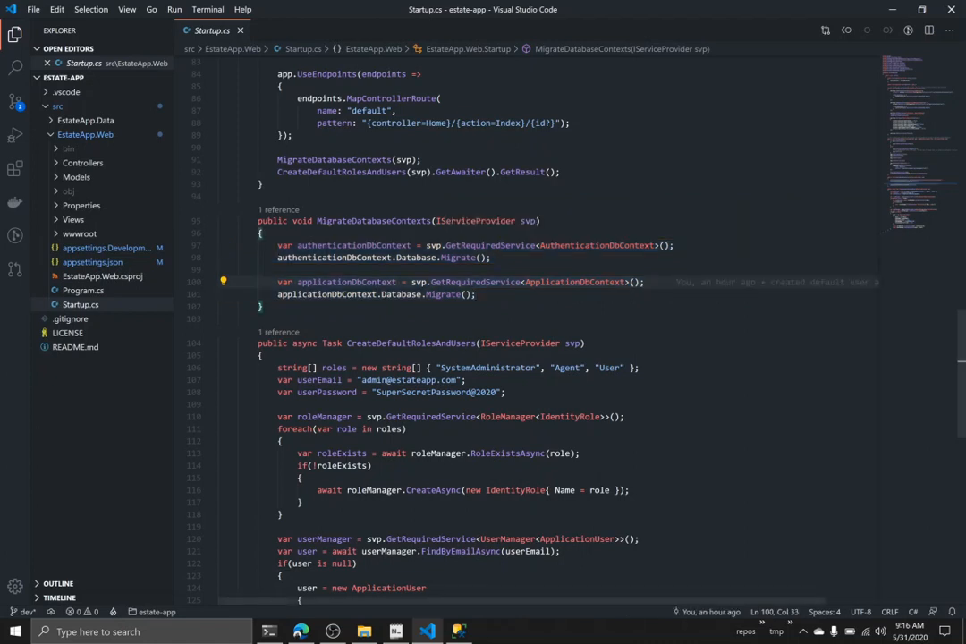
Step: Expand the EstateApp.Data Migrations folder and bring up the PowerShell window
{"action": "left_click", "coordinate": [76, 122]}
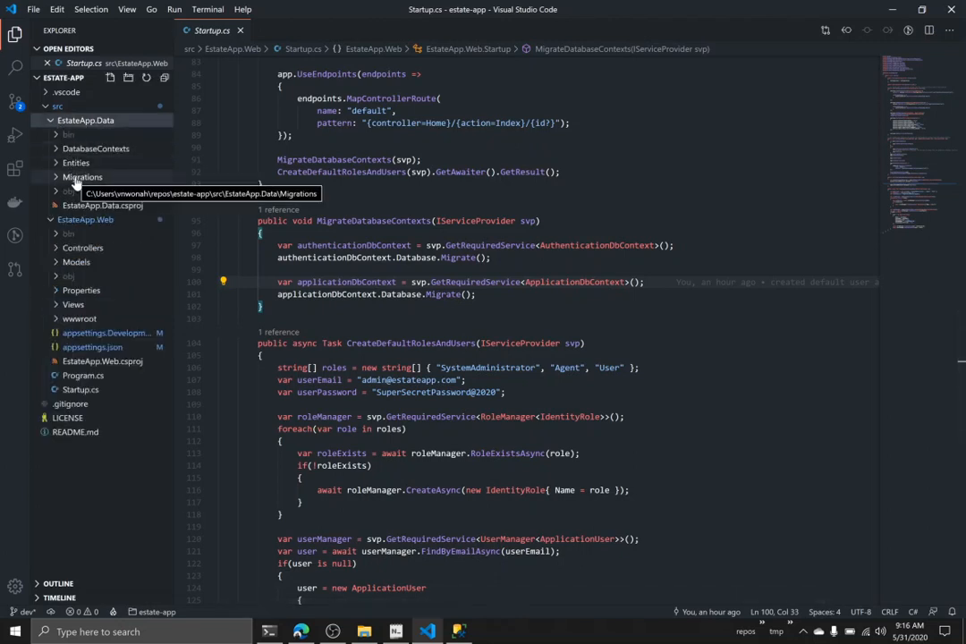
{"action": "left_click", "coordinate": [80, 178]}
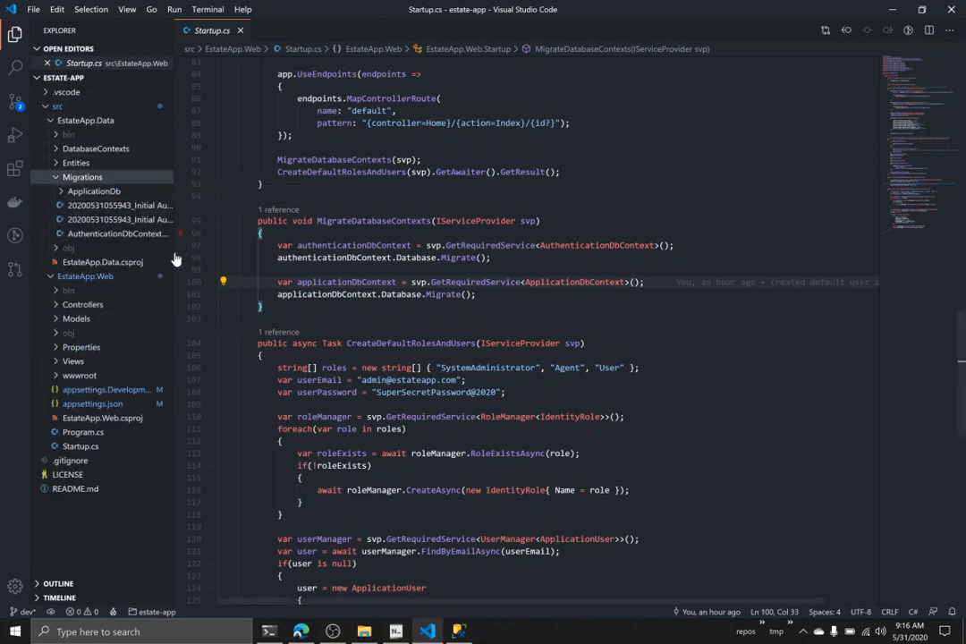
{"action": "scroll", "coordinate": [536, 322], "scroll_direction": "down", "scroll_amount": 1}
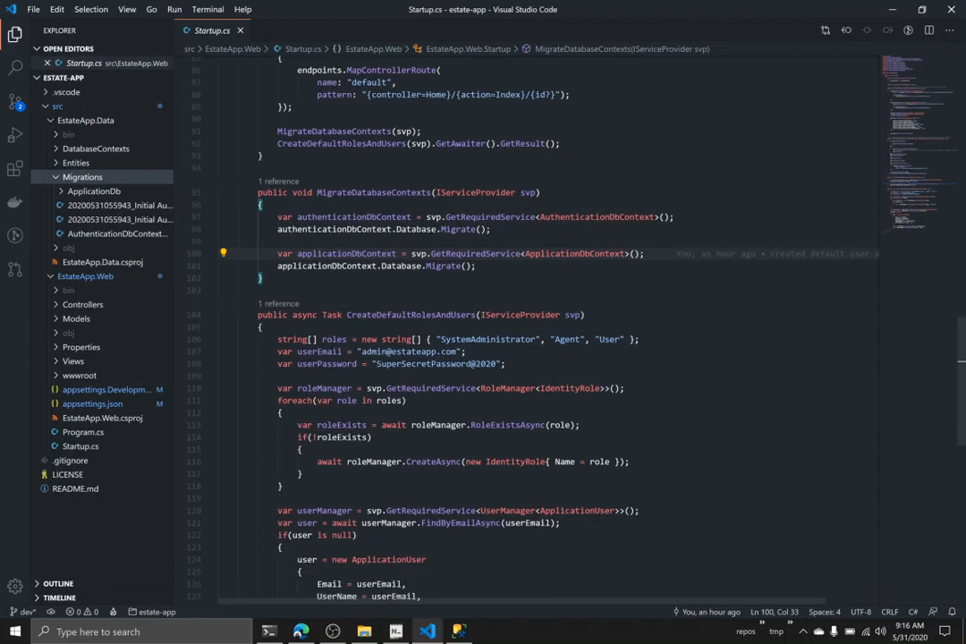
{"action": "left_click", "coordinate": [268, 631]}
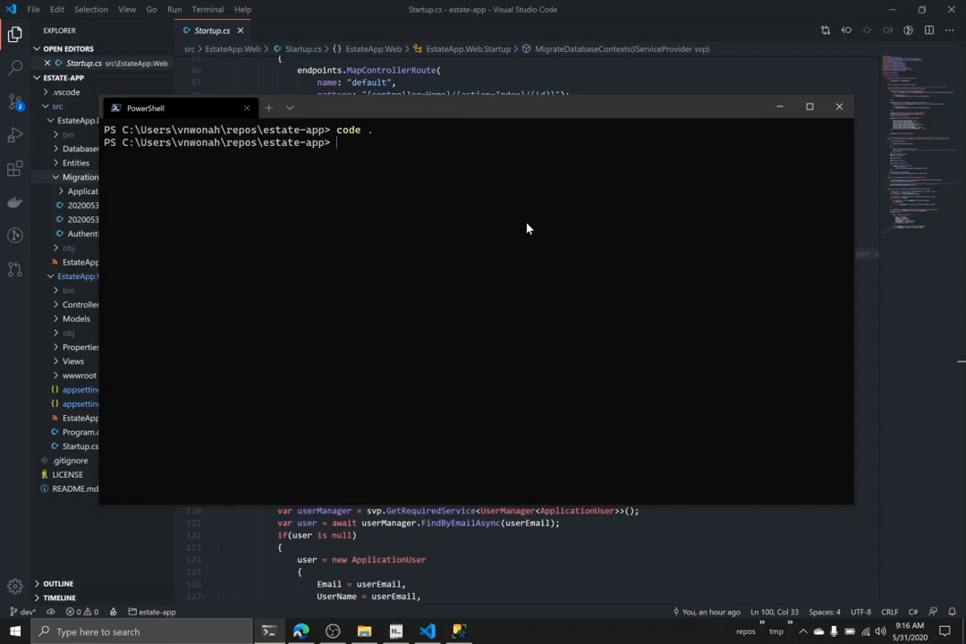
Step: Check git status, stage all changes, and commit them as 'added server connection string'
{"action": "type", "text": "git status"}
{"action": "key", "text": "Return"}
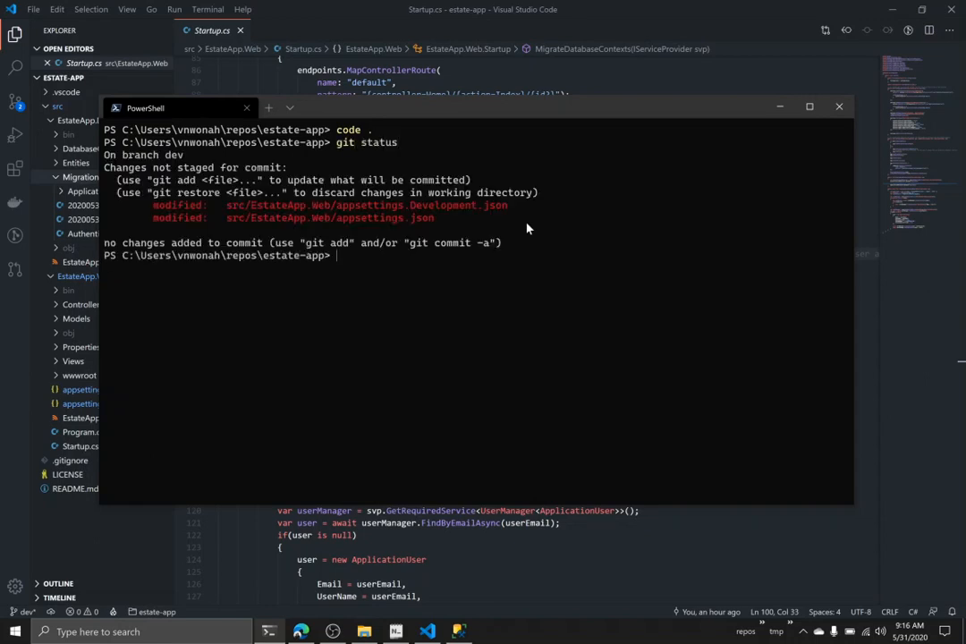
{"action": "type", "text": "git add ."}
{"action": "key", "text": "Return"}
{"action": "type", "text": "git"}
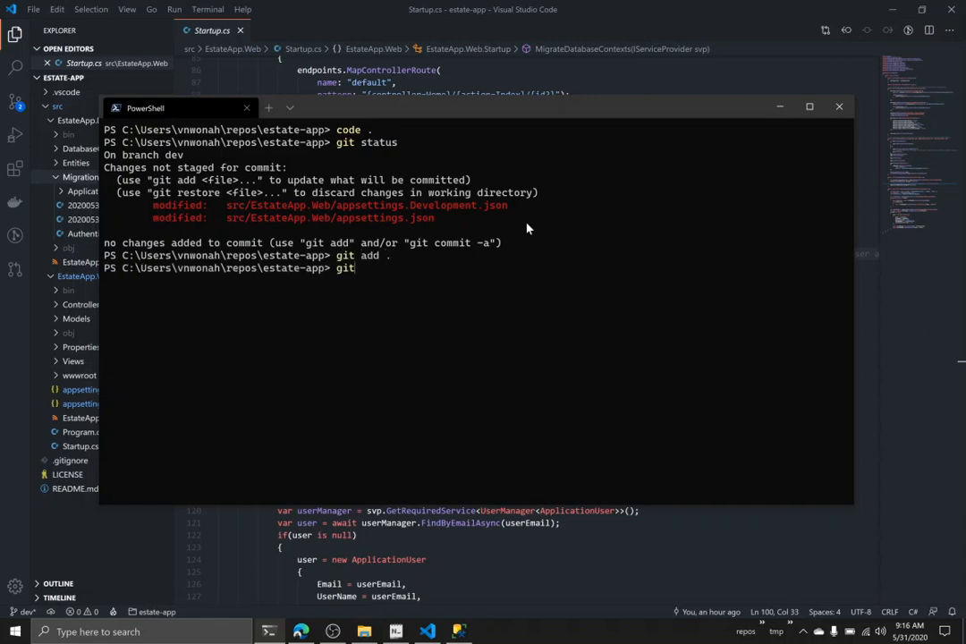
{"action": "type", "text": " commit -m \"added serv"}
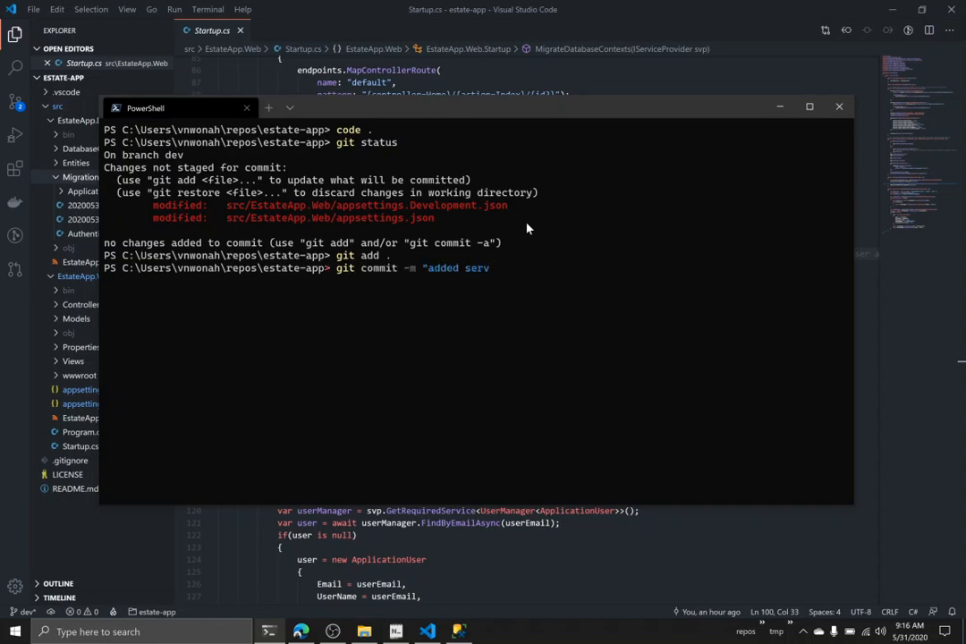
{"action": "type", "text": "er connection string\""}
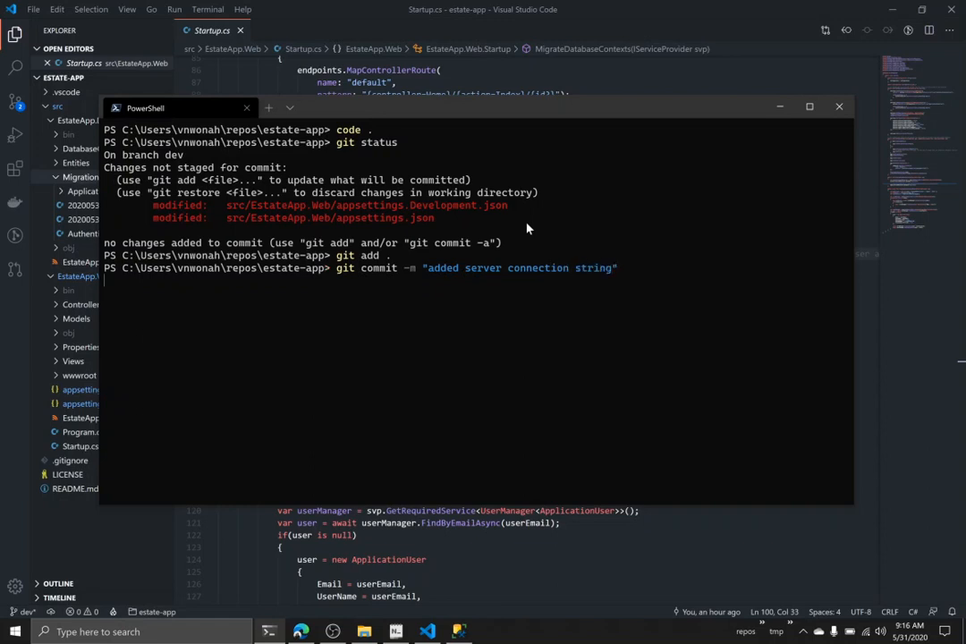
{"action": "key", "text": "Return"}
Step: Push the dev branch to origin and enter git checkout master
{"action": "type", "text": "git "}
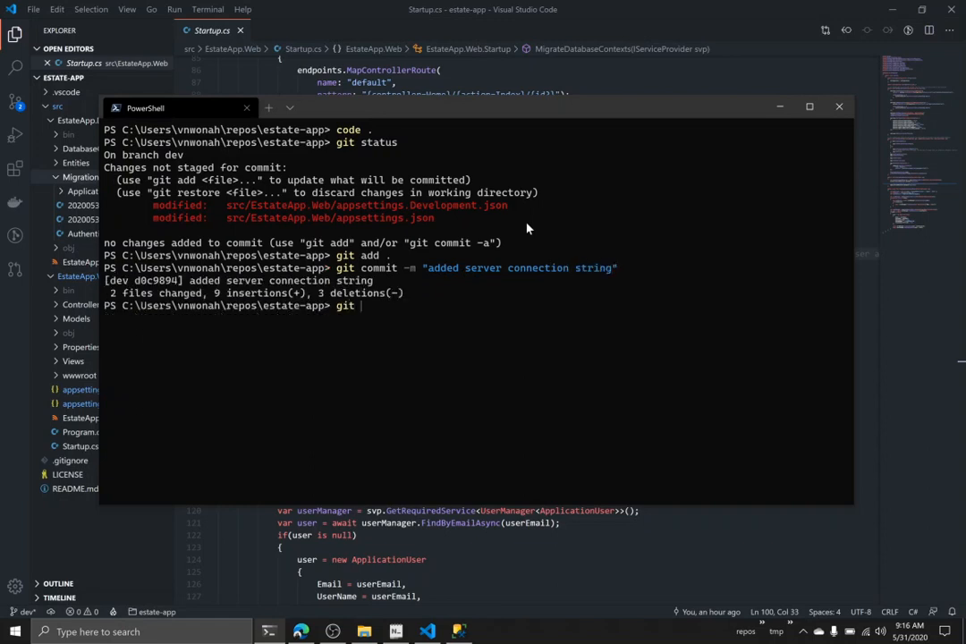
{"action": "type", "text": "push origin git"}
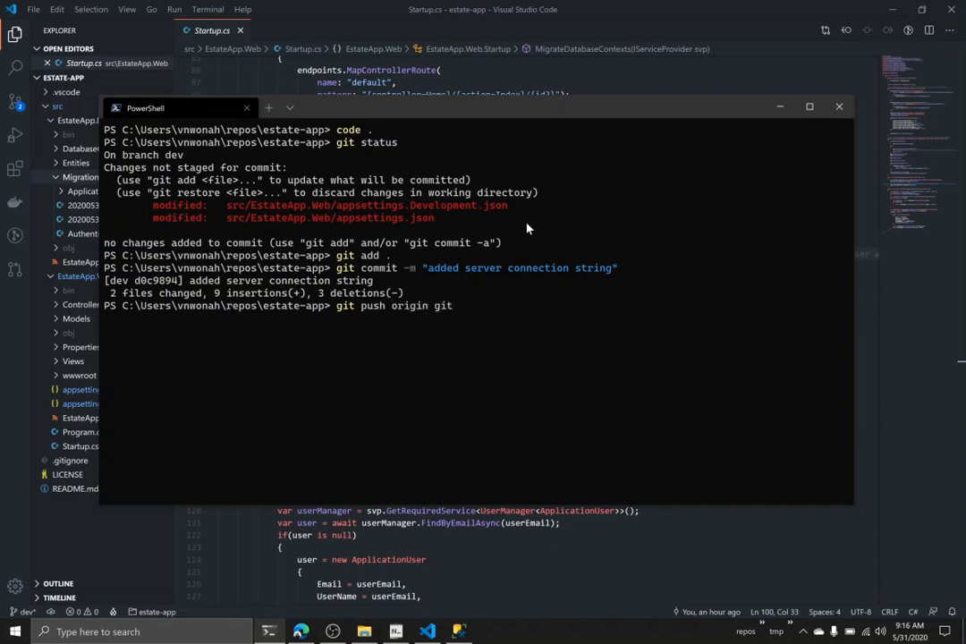
{"action": "key", "text": "BackSpace"}
{"action": "key", "text": "BackSpace"}
{"action": "key", "text": "BackSpace"}
{"action": "type", "text": "dev"}
{"action": "key", "text": "Return"}
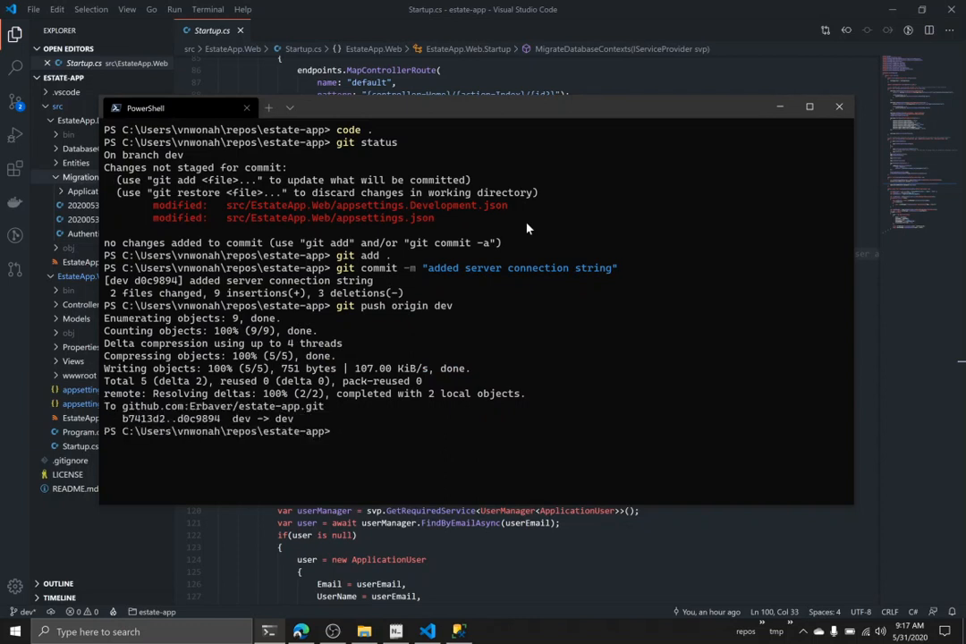
{"action": "type", "text": "git checkout master"}
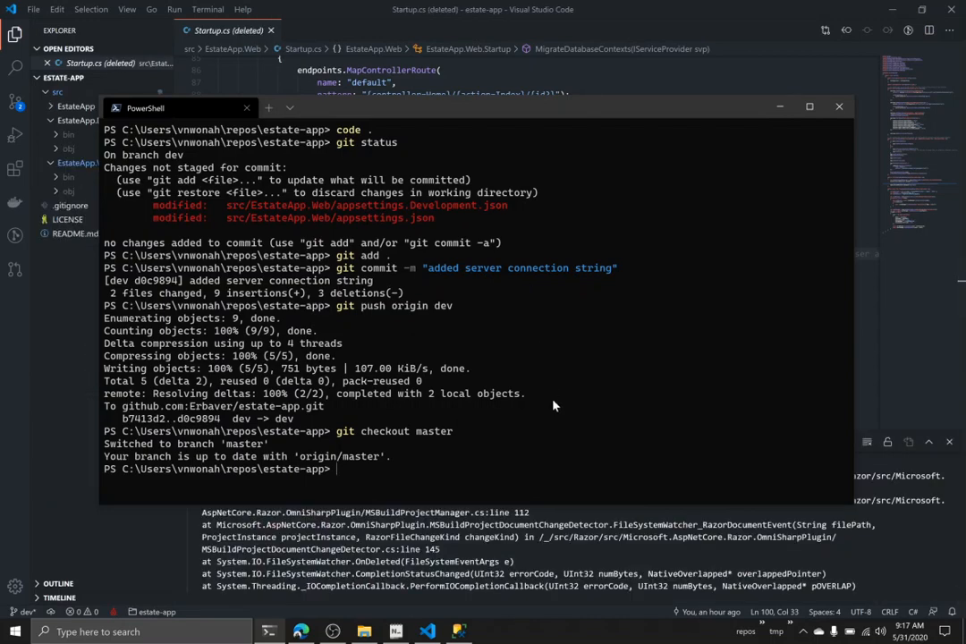
Step: Review the Startup.cs code in Visual Studio Code
{"action": "left_click", "coordinate": [513, 526]}
{"action": "scroll", "coordinate": [513, 526], "scroll_direction": "up", "scroll_amount": 3}
{"action": "scroll", "coordinate": [536, 526], "scroll_direction": "up", "scroll_amount": 15}
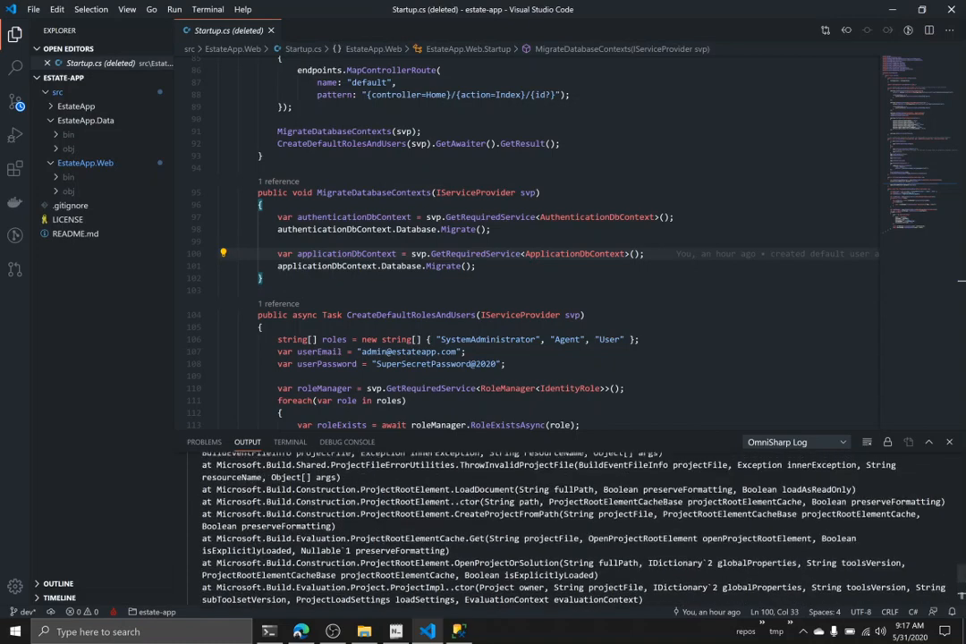
{"action": "scroll", "coordinate": [536, 527], "scroll_direction": "down", "scroll_amount": 2}
{"action": "scroll", "coordinate": [537, 527], "scroll_direction": "down", "scroll_amount": 5}
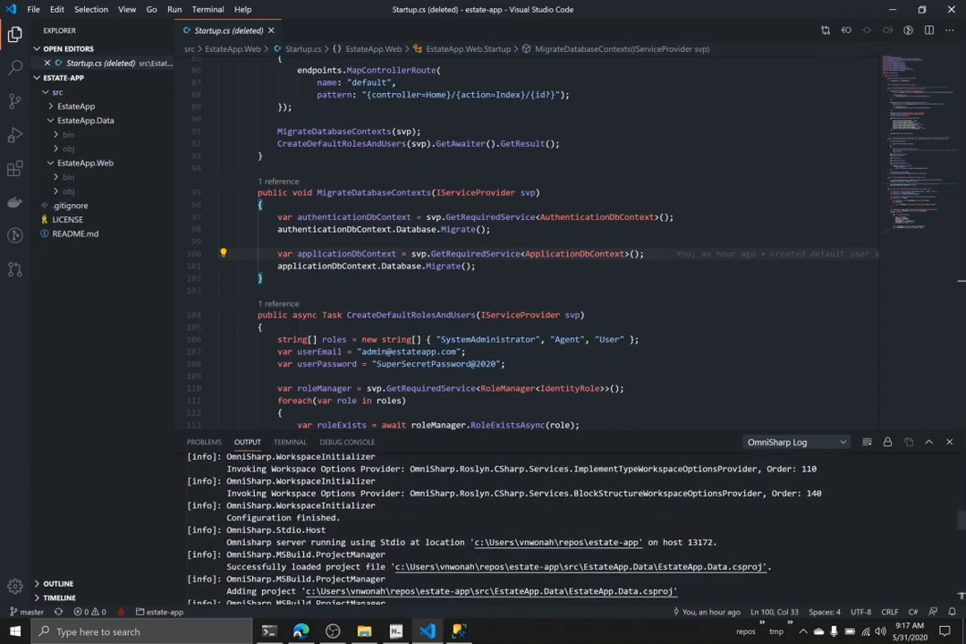
Step: Merge dev into master, clear the terminal, and remove untracked files with git clean -d -f
{"action": "key", "text": "alt+Tab"}
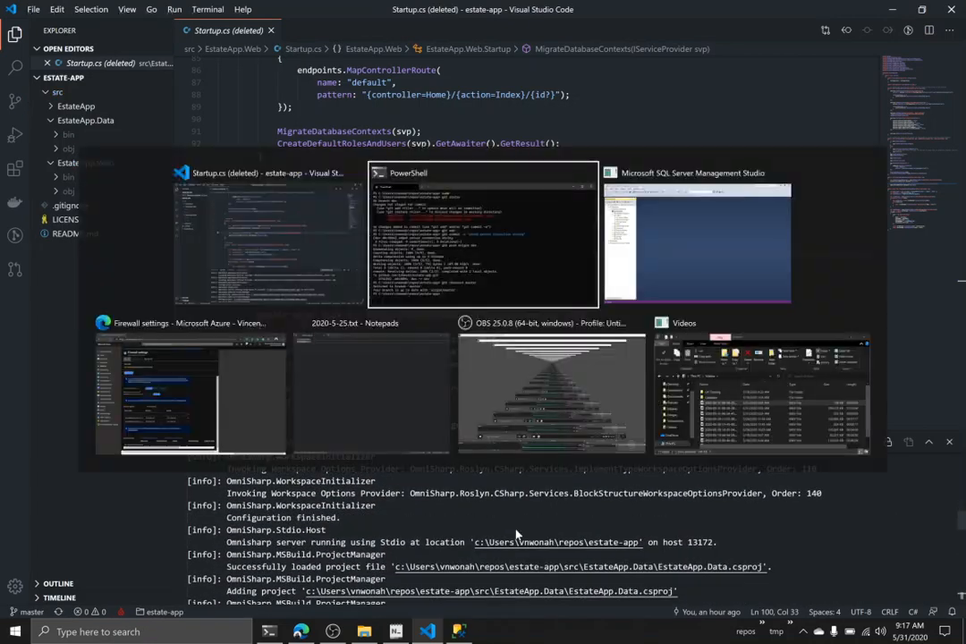
{"action": "type", "text": "git "}
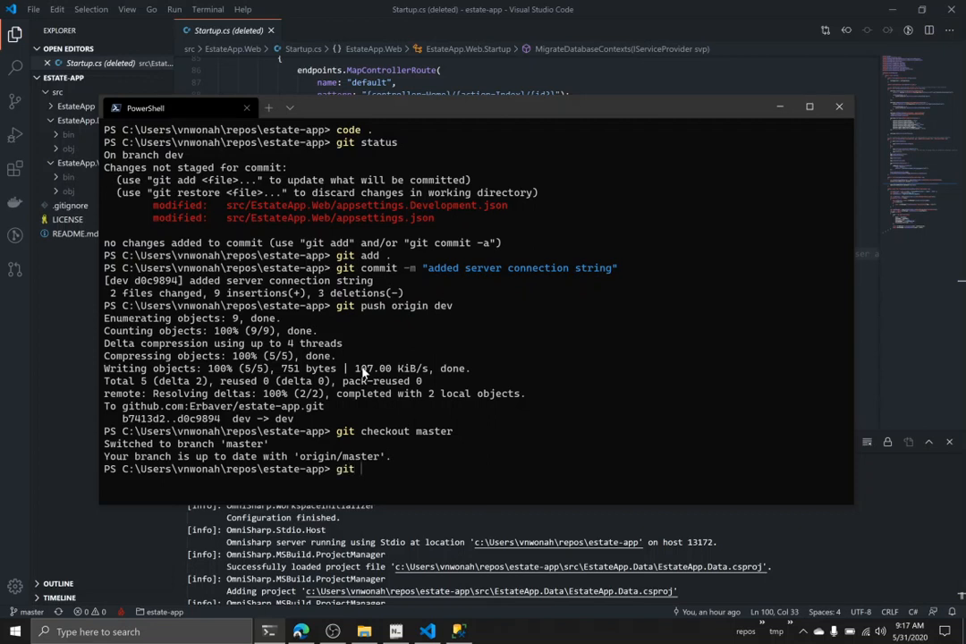
{"action": "type", "text": "merge dev"}
{"action": "key", "text": "Return"}
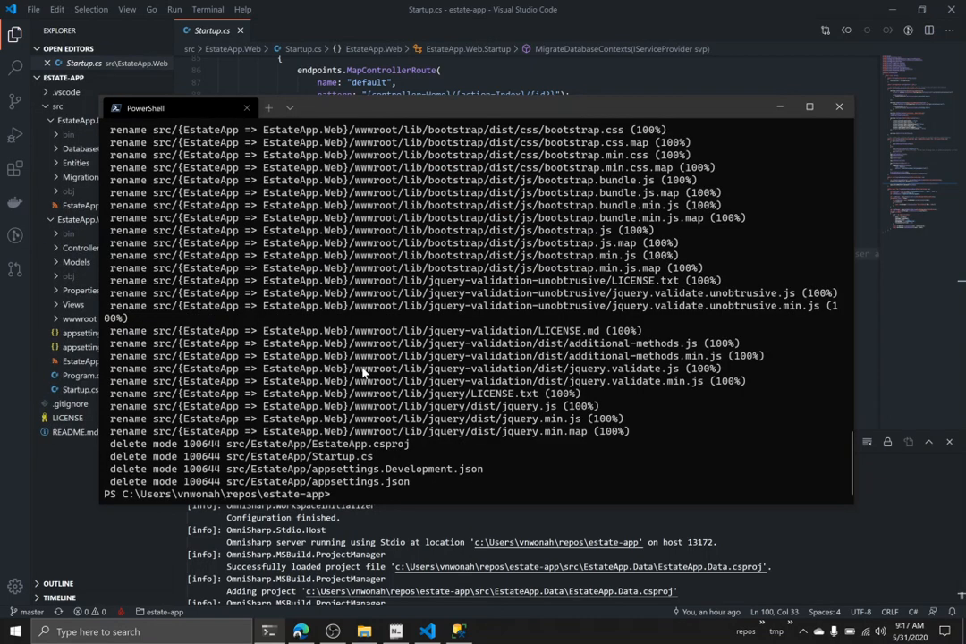
{"action": "type", "text": "clear"}
{"action": "key", "text": "Return"}
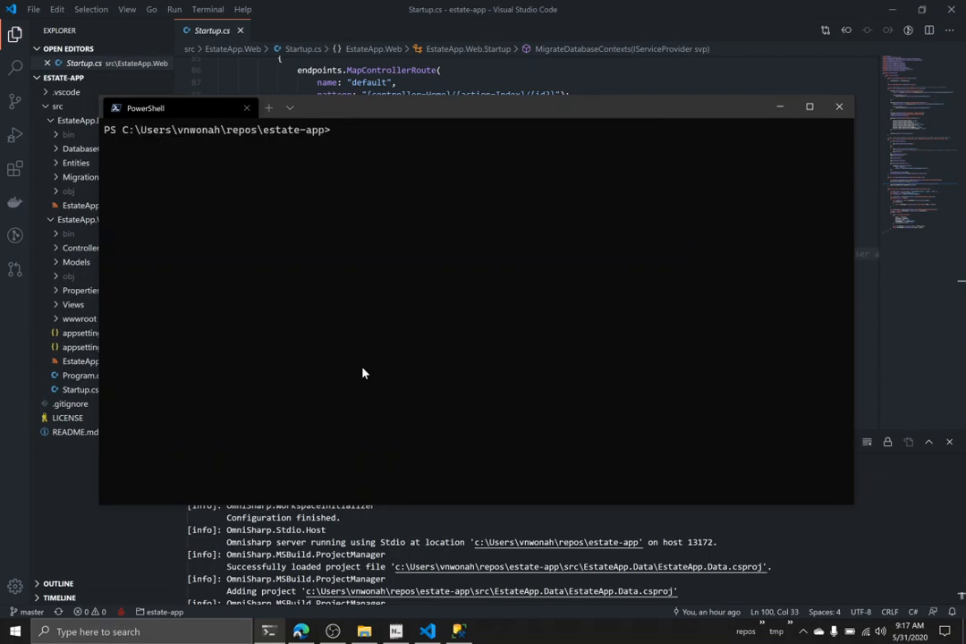
{"action": "type", "text": "git clean -d -f"}
{"action": "key", "text": "Return"}
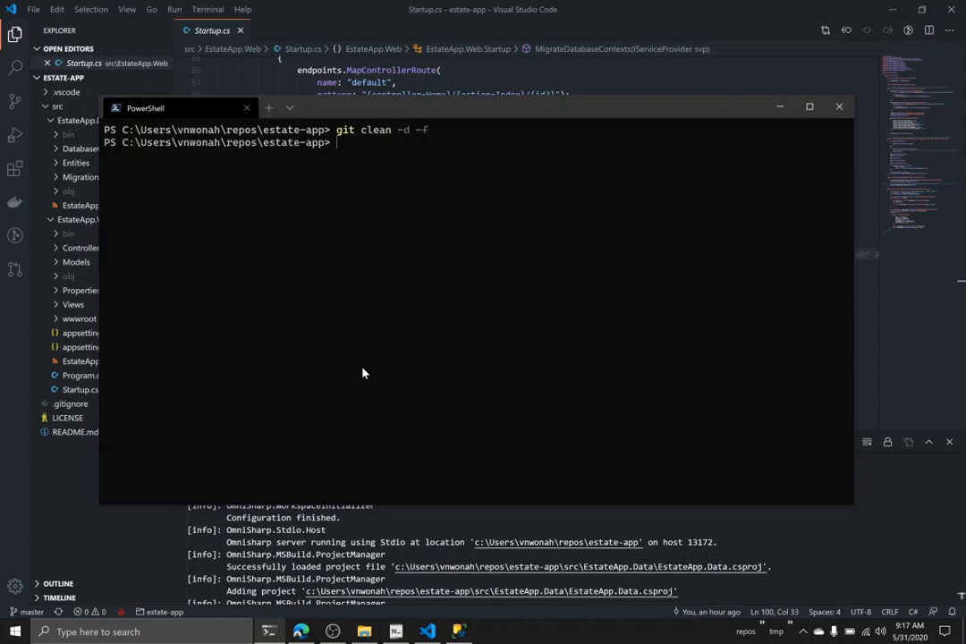
Step: Check git status on master, then type the git push origin master command
{"action": "type", "text": "fit dtatus"}
{"action": "key", "text": "Return"}
{"action": "type", "text": "git status"}
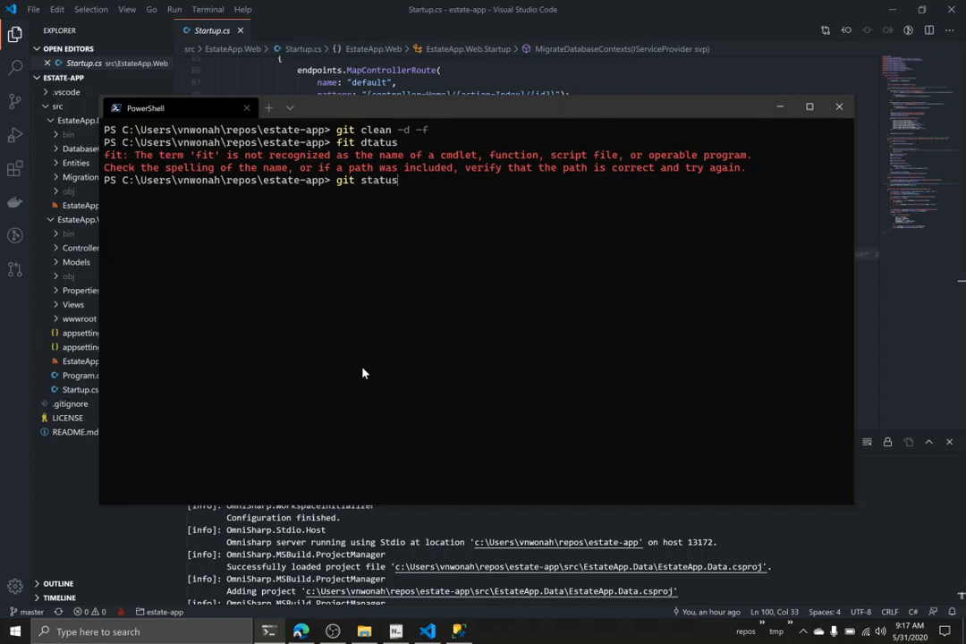
{"action": "key", "text": "Return"}
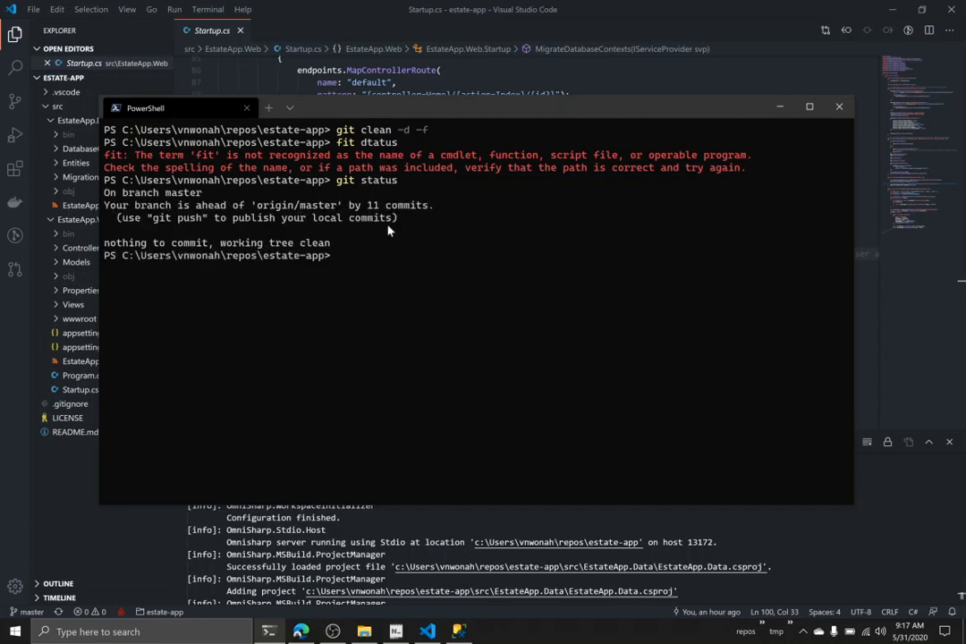
{"action": "type", "text": "git push origin master"}
{"action": "left_click", "coordinate": [260, 8]}
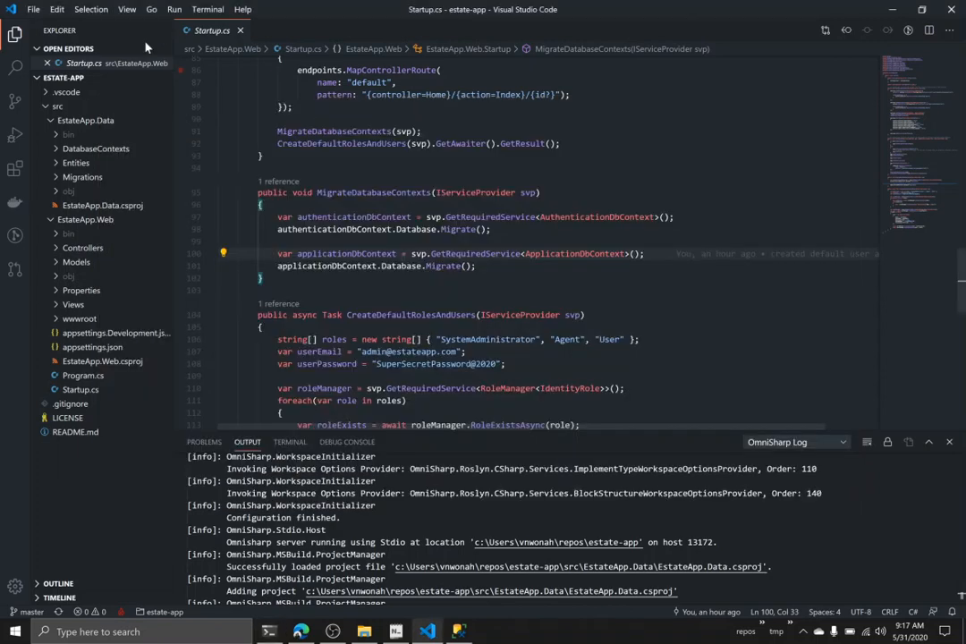
Step: Close all editors and collapse folders in VS Code, then push master to the azure remote
{"action": "left_click", "coordinate": [163, 50]}
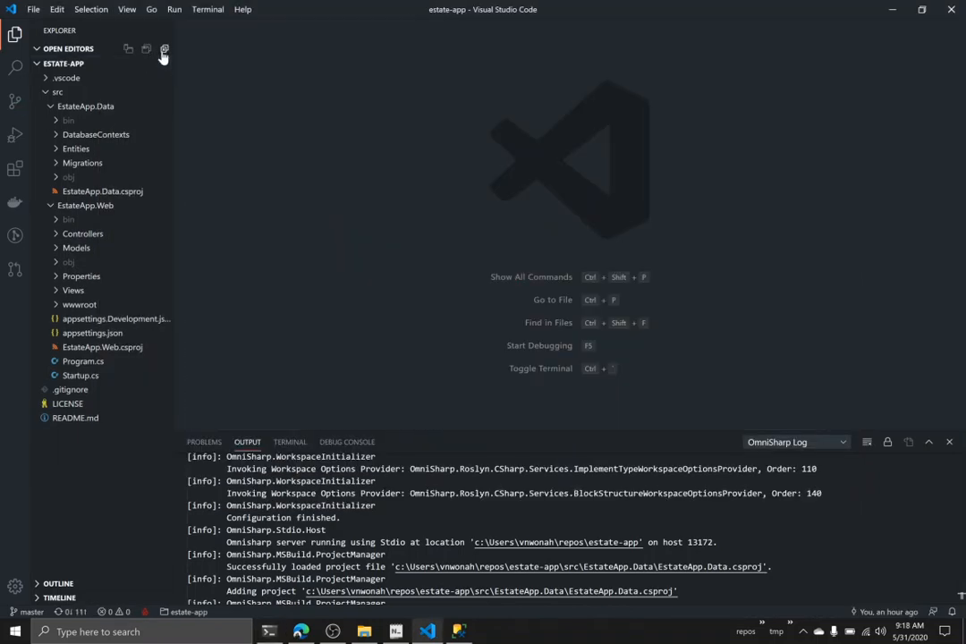
{"action": "left_click", "coordinate": [163, 64]}
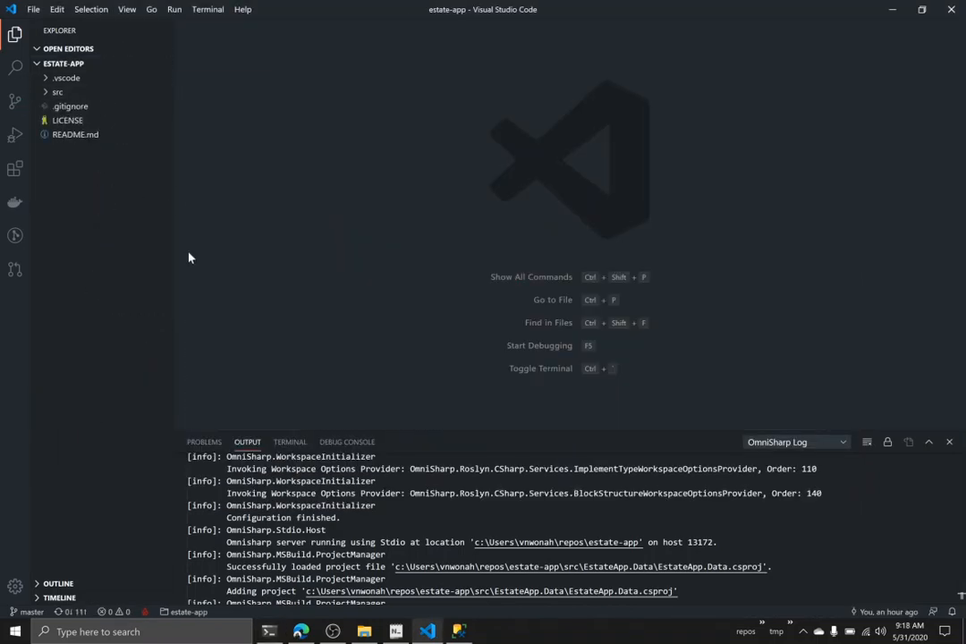
{"action": "key", "text": "alt+Tab"}
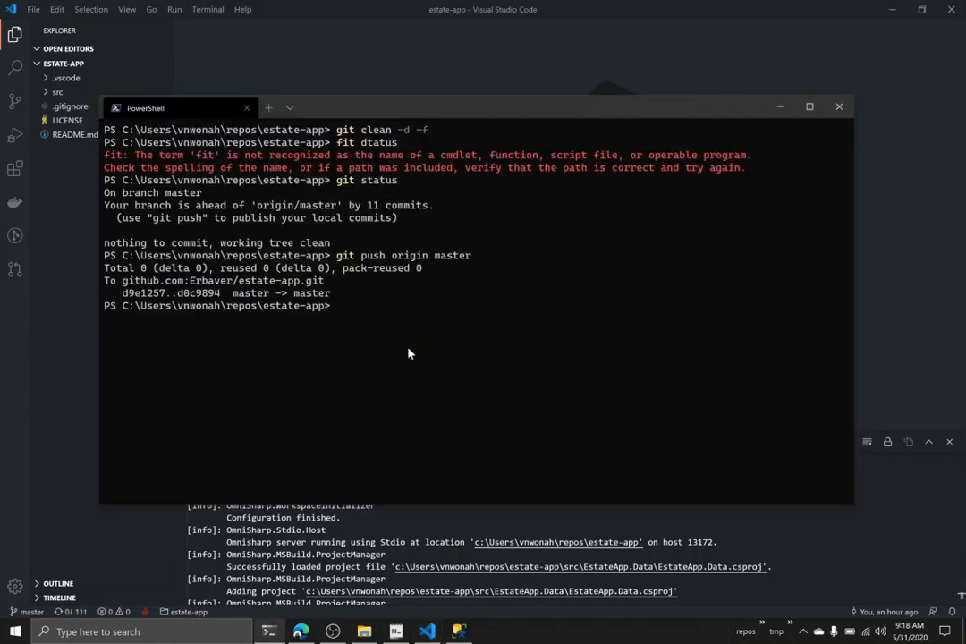
{"action": "type", "text": "git push azure"}
{"action": "key", "text": "Return"}
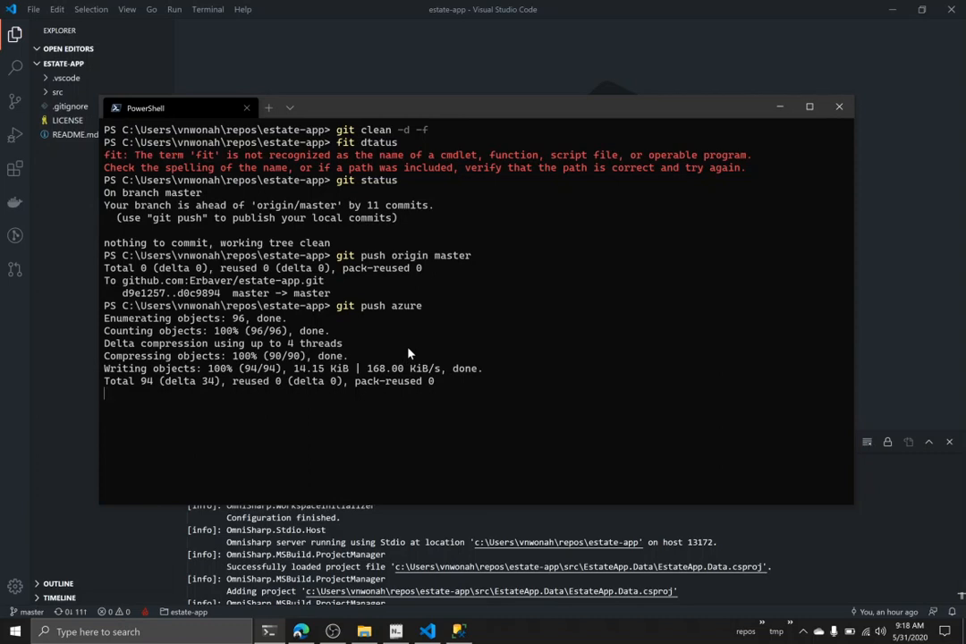
{"action": "left_click_drag", "start_coordinate": [461, 117], "coordinate": [518, 65]}
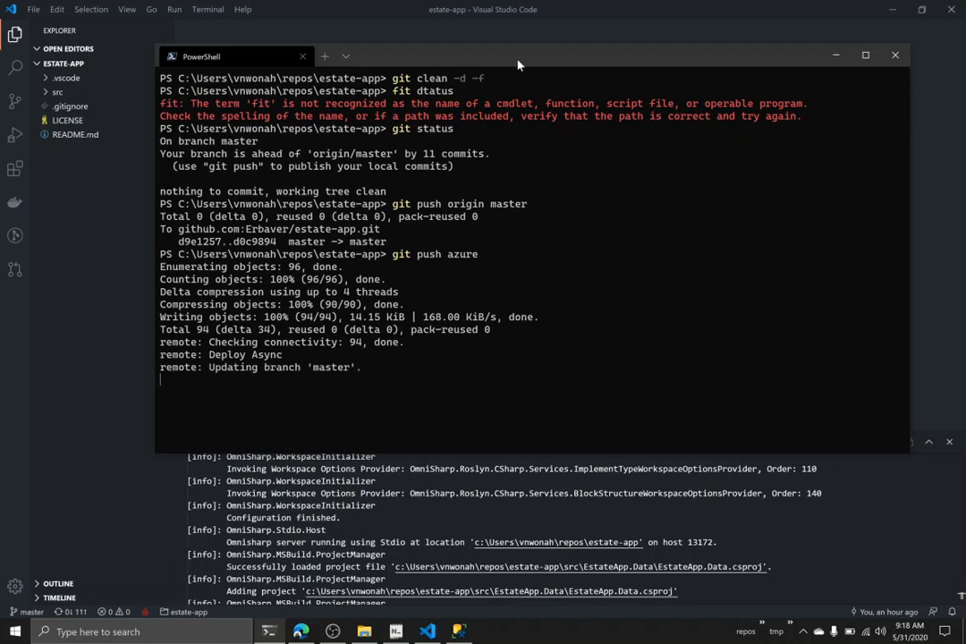
{"action": "left_click_drag", "start_coordinate": [517, 64], "coordinate": [486, 42]}
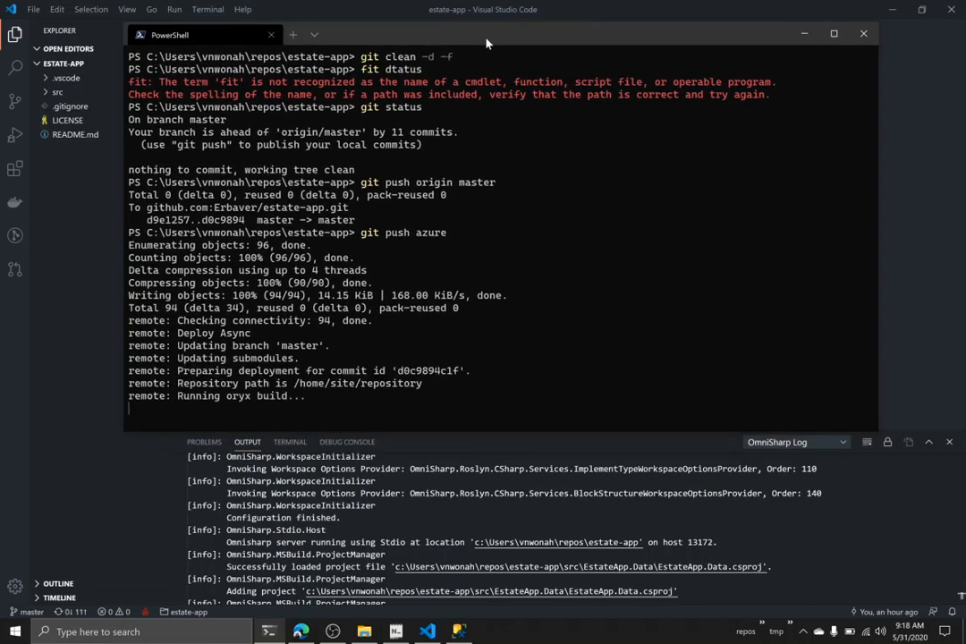
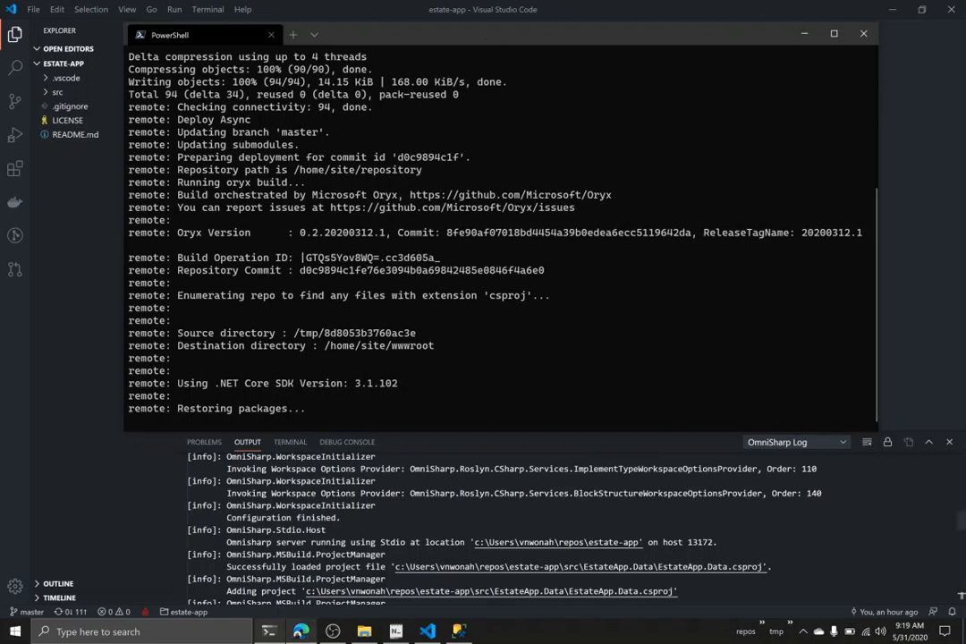
Step: Switch from VS Code back to the Edge window with the Azure firewall settings
{"action": "key", "text": "alt+Tab"}
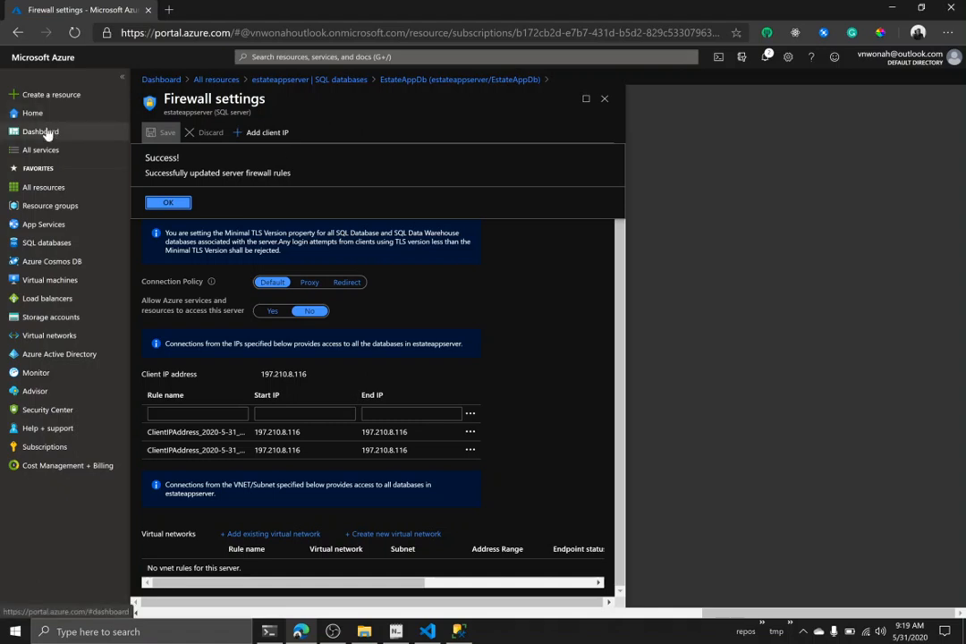
Step: Open the estateapp App Service from All resources and browse its resource menu
{"action": "left_click", "coordinate": [52, 189]}
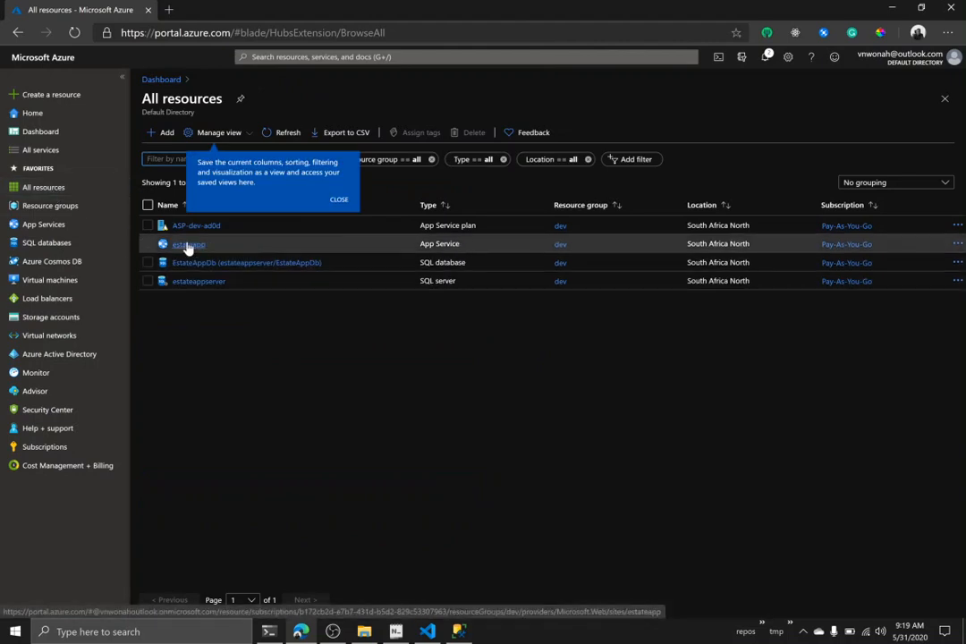
{"action": "left_click", "coordinate": [188, 245]}
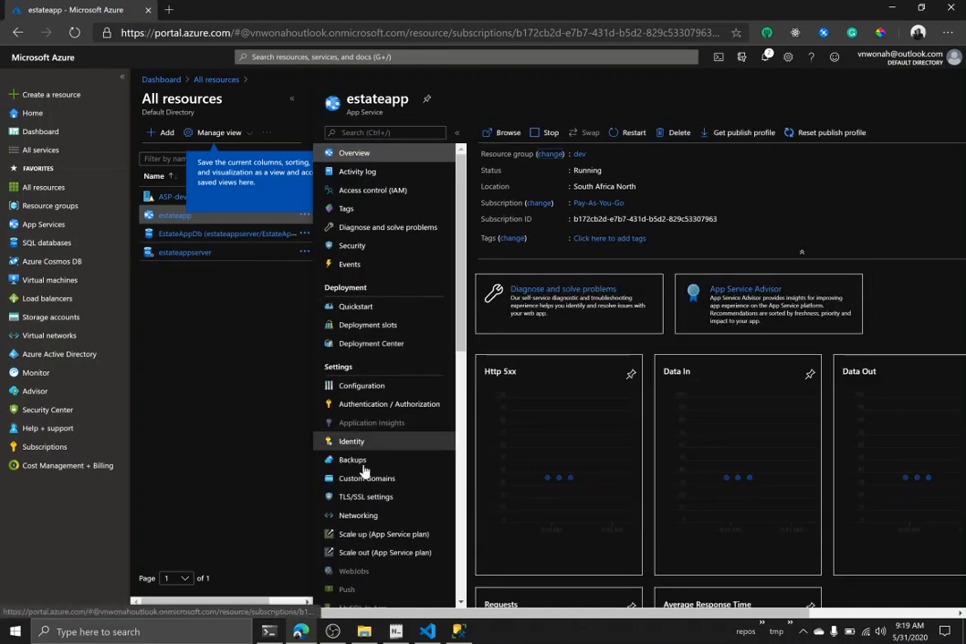
{"action": "scroll", "coordinate": [367, 474], "scroll_direction": "down", "scroll_amount": 5}
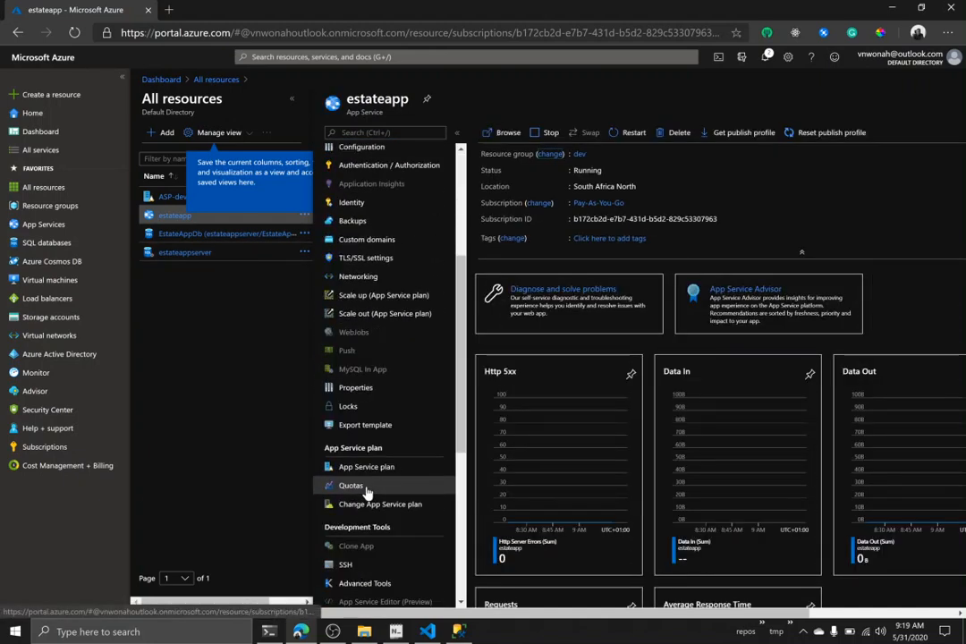
{"action": "scroll", "coordinate": [371, 446], "scroll_direction": "down", "scroll_amount": 1}
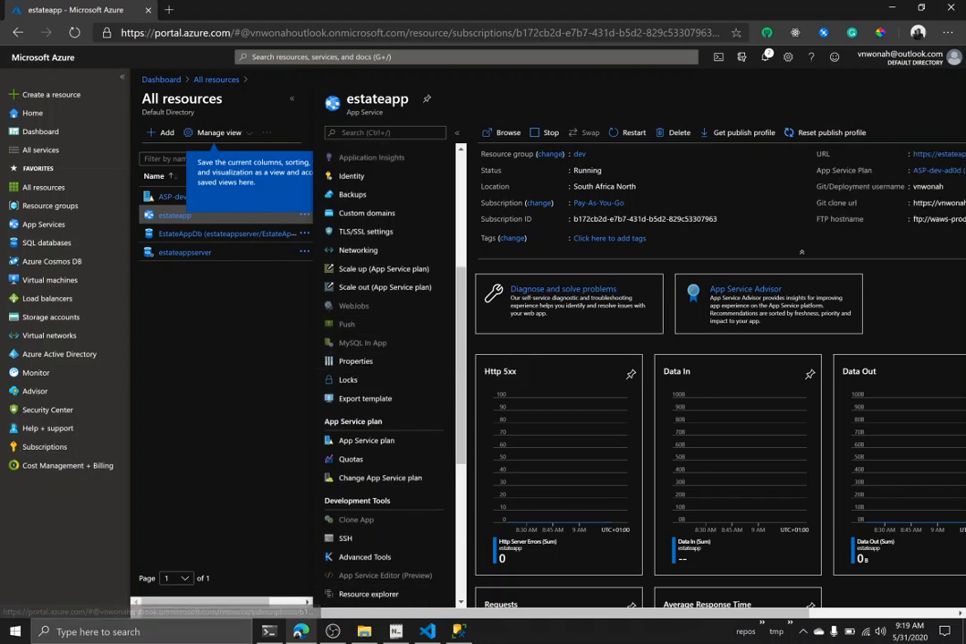
{"action": "scroll", "coordinate": [372, 492], "scroll_direction": "down", "scroll_amount": 3}
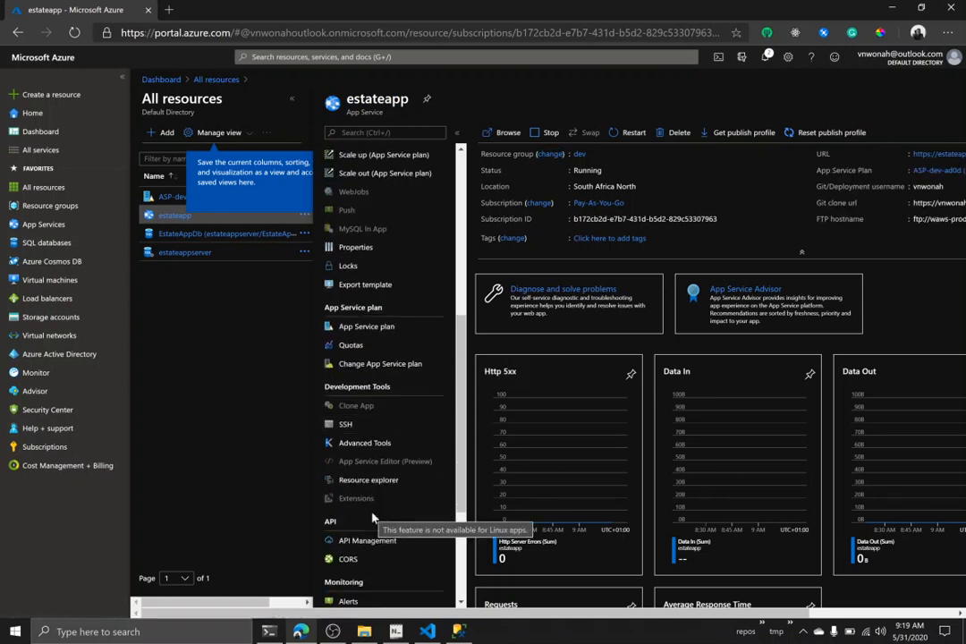
{"action": "scroll", "coordinate": [373, 517], "scroll_direction": "down", "scroll_amount": 5}
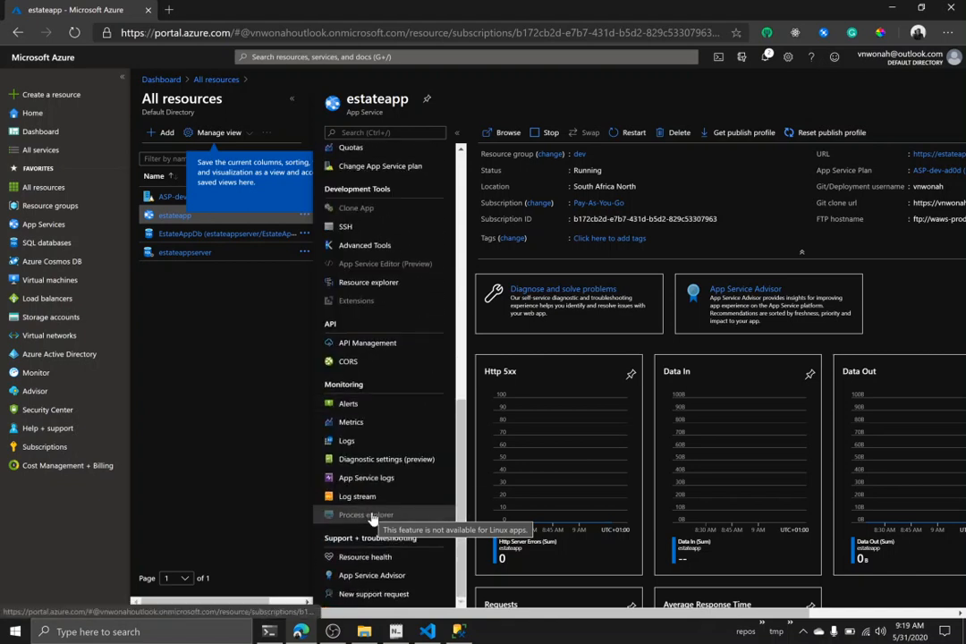
{"action": "scroll", "coordinate": [390, 428], "scroll_direction": "up", "scroll_amount": 2}
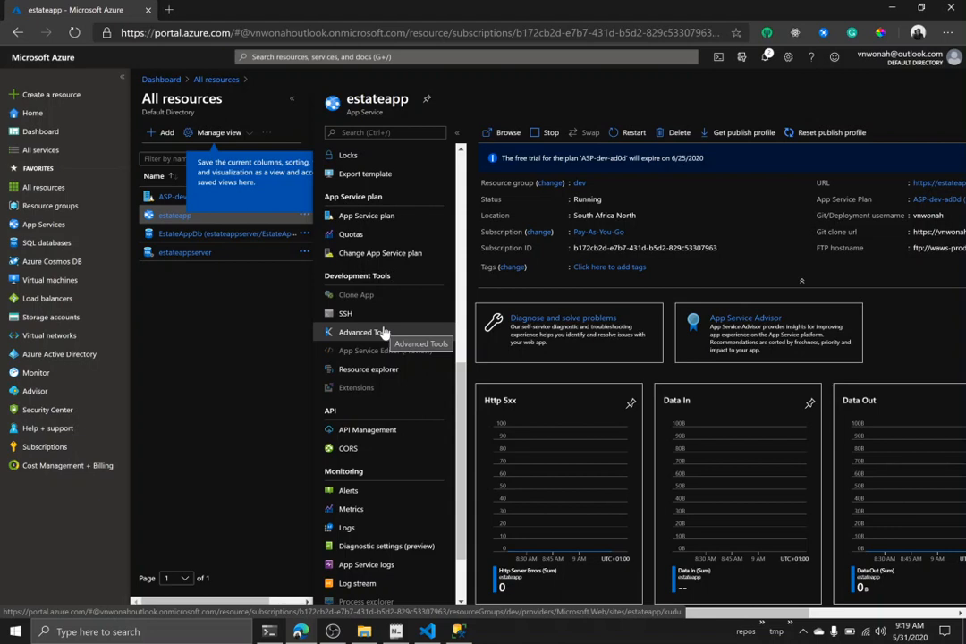
{"action": "scroll", "coordinate": [382, 331], "scroll_direction": "up", "scroll_amount": 5}
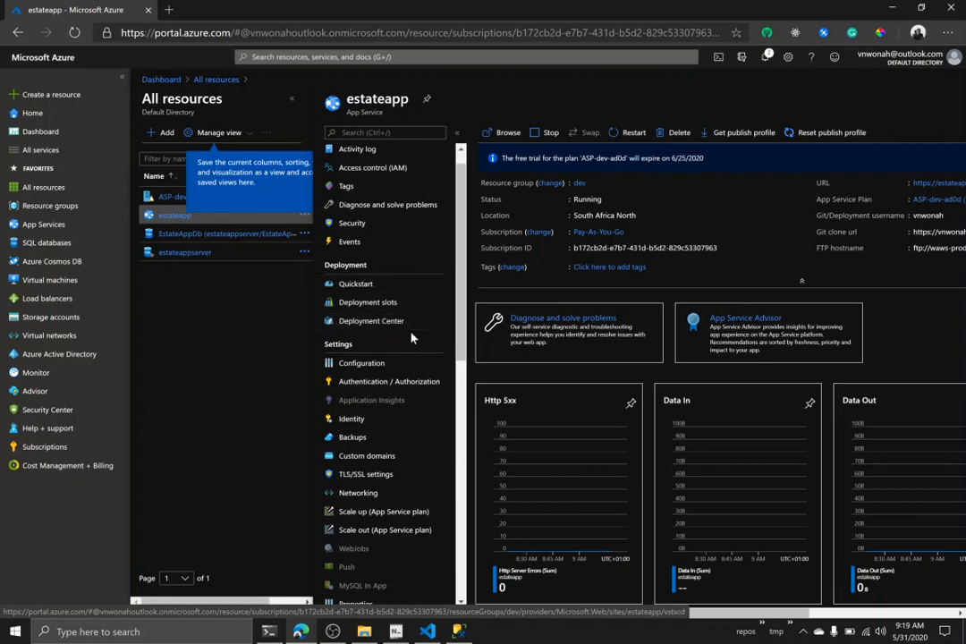
Step: Check the latest deployment in estateapp's Deployment Center and the terminal's 'Deployment successful' output
{"action": "left_click", "coordinate": [375, 321]}
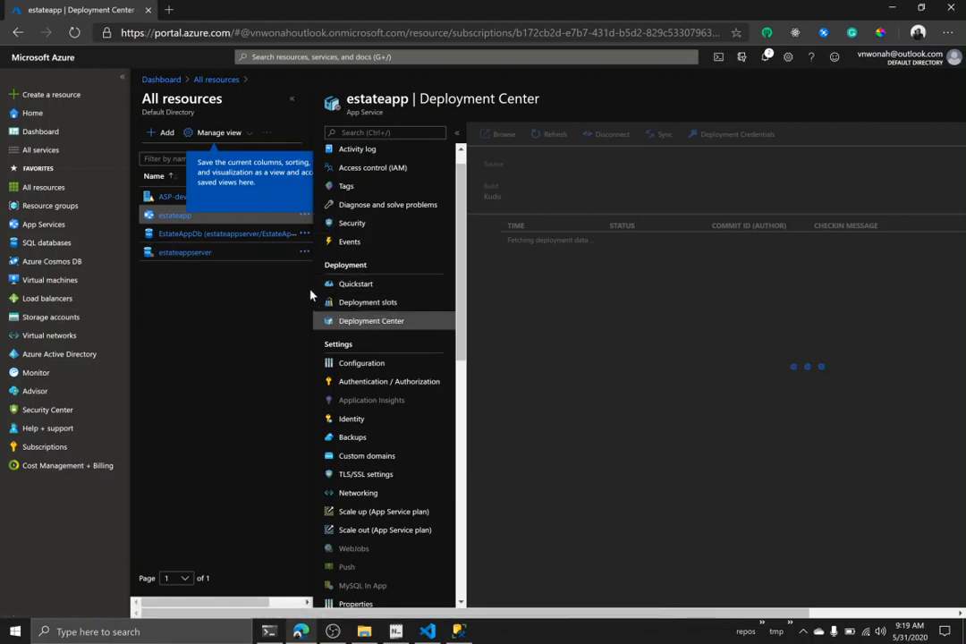
{"action": "scroll", "coordinate": [375, 295], "scroll_direction": "down", "scroll_amount": 1}
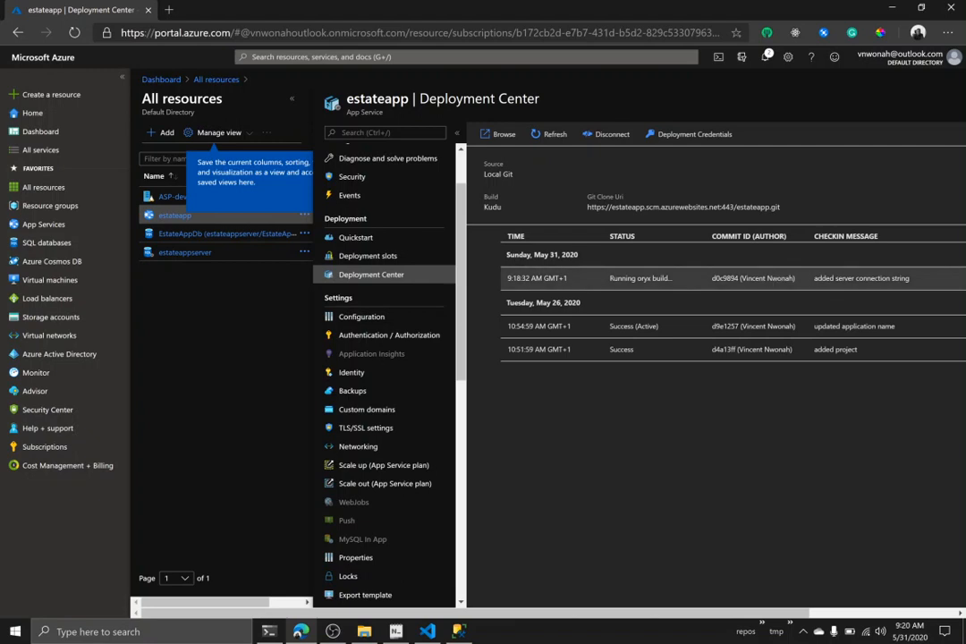
{"action": "triple_click", "coordinate": [861, 278]}
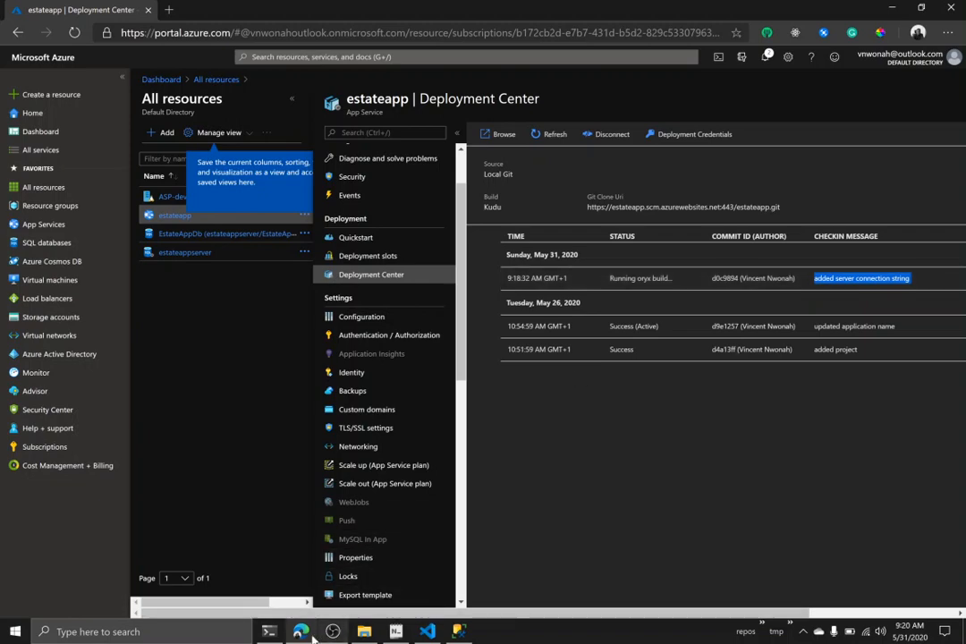
{"action": "left_click", "coordinate": [269, 632]}
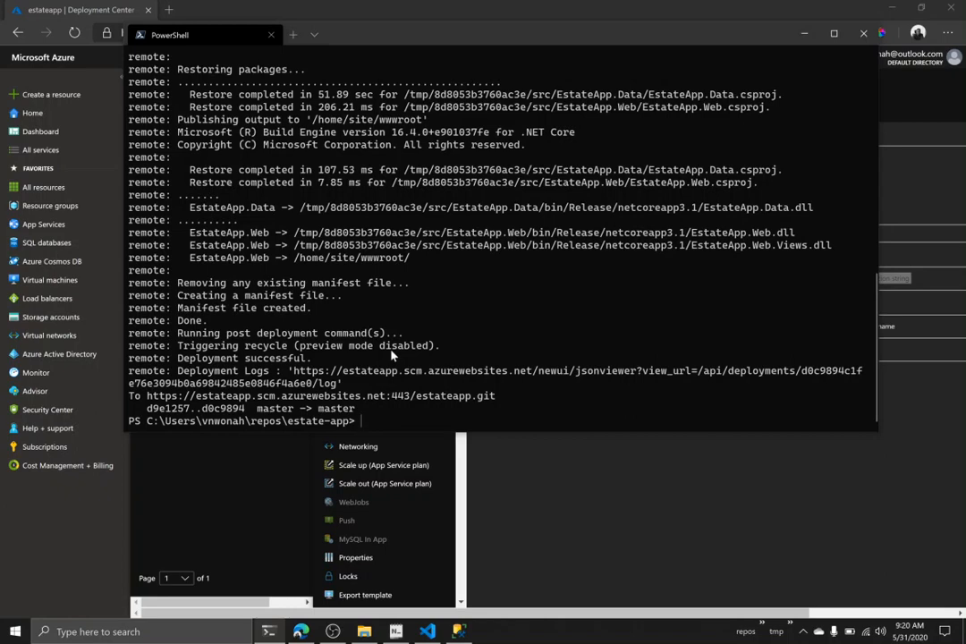
Step: Browse the live estateapp.azurewebsites.net site from Deployment Center, then switch to SSMS
{"action": "left_click", "coordinate": [165, 9]}
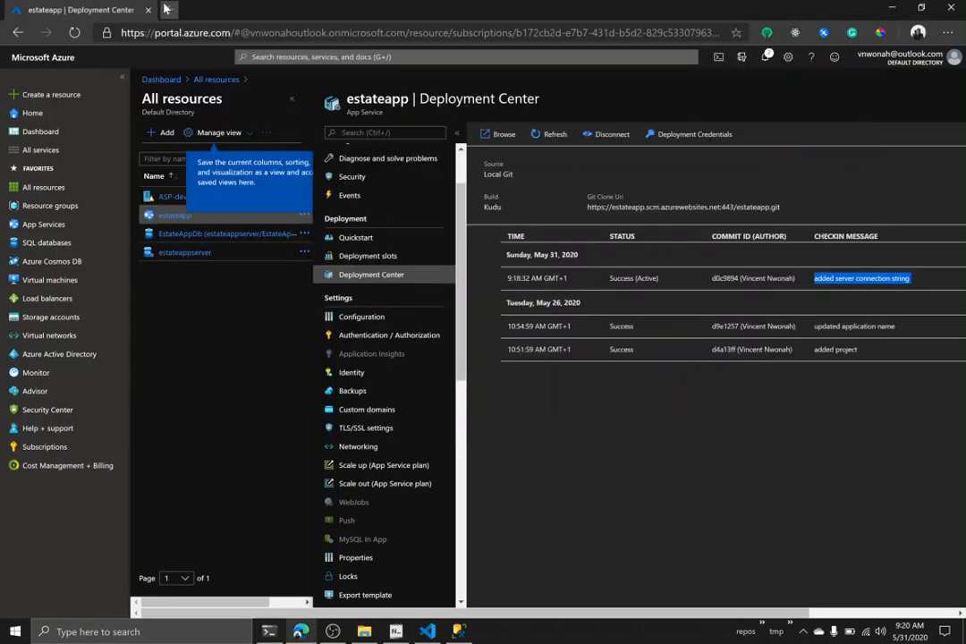
{"action": "left_click", "coordinate": [165, 9]}
{"action": "type", "text": "estat"}
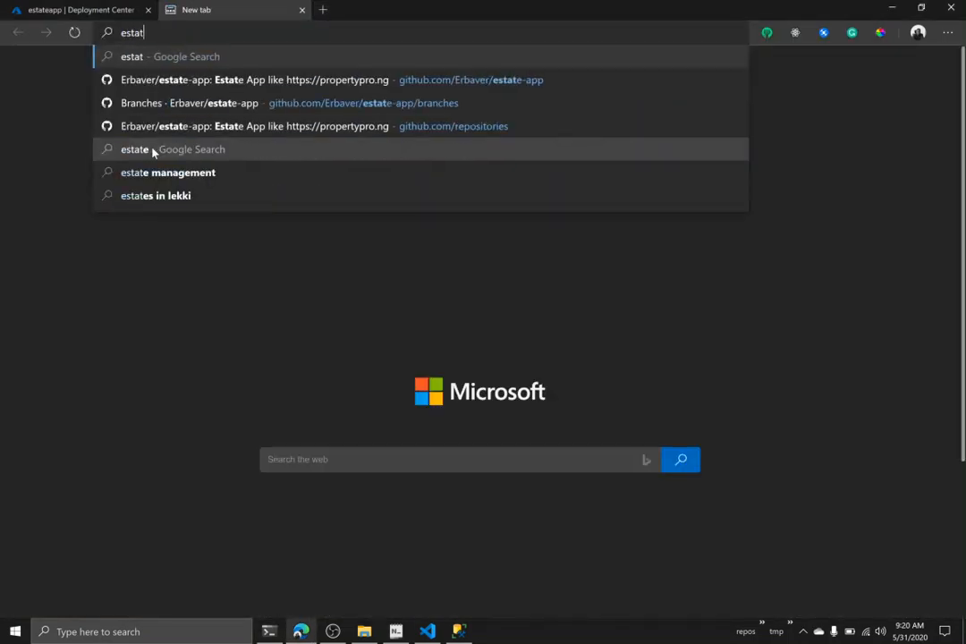
{"action": "type", "text": "eapp"}
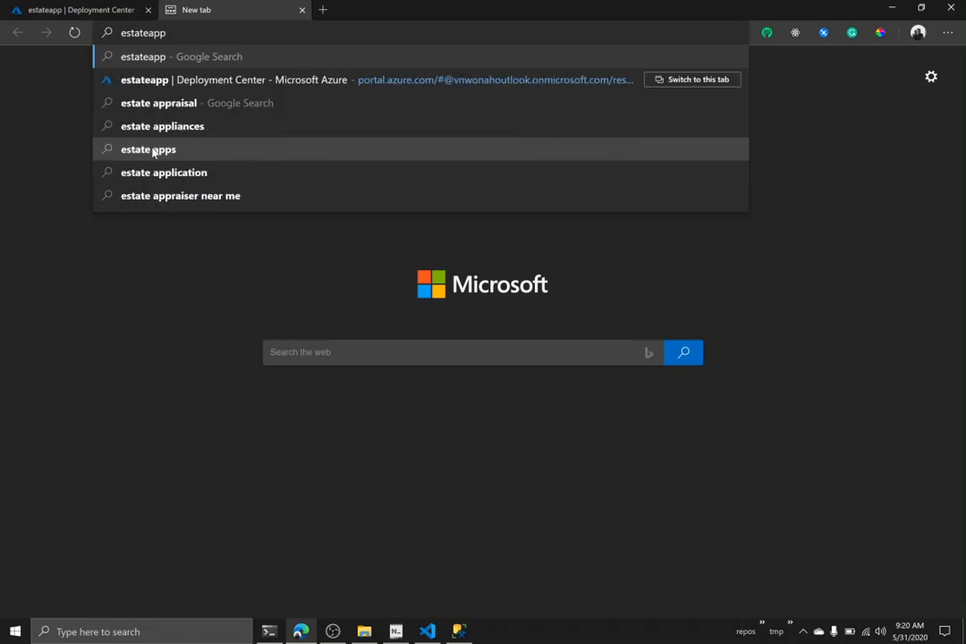
{"action": "type", "text": ".azure"}
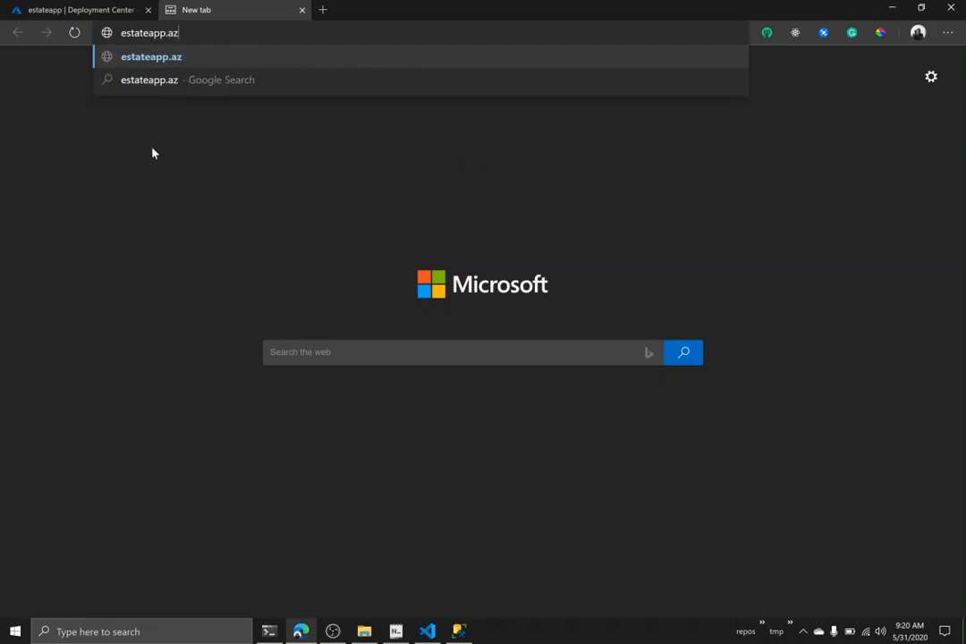
{"action": "left_click", "coordinate": [30, 8]}
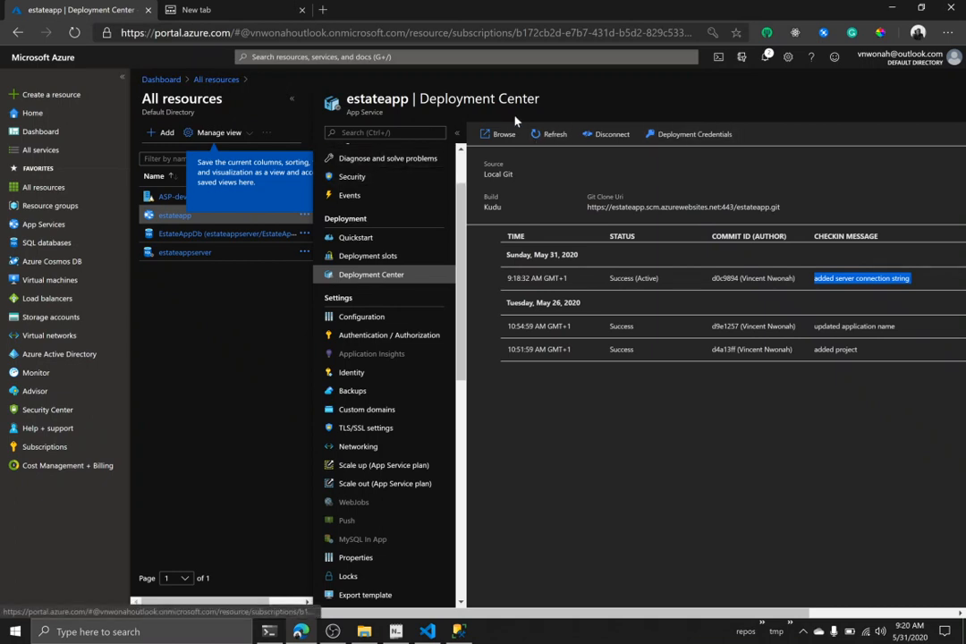
{"action": "left_click", "coordinate": [503, 135]}
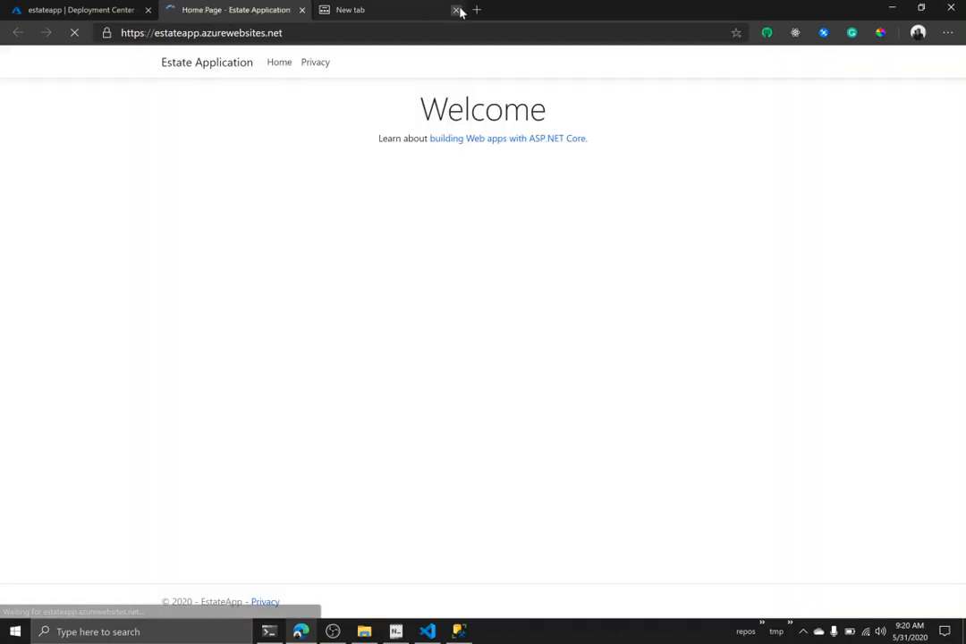
{"action": "left_click", "coordinate": [456, 10]}
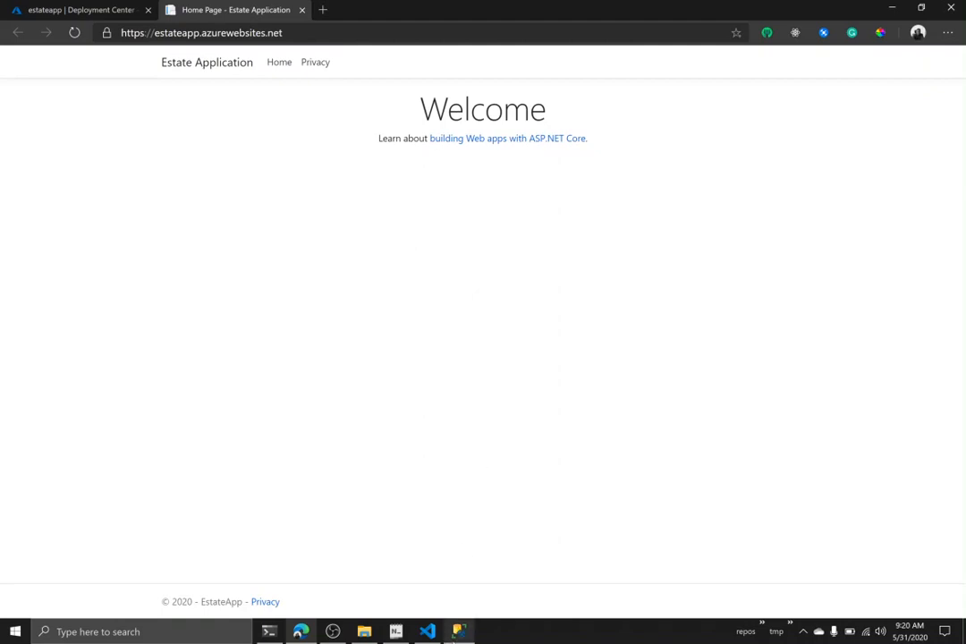
{"action": "left_click", "coordinate": [459, 632]}
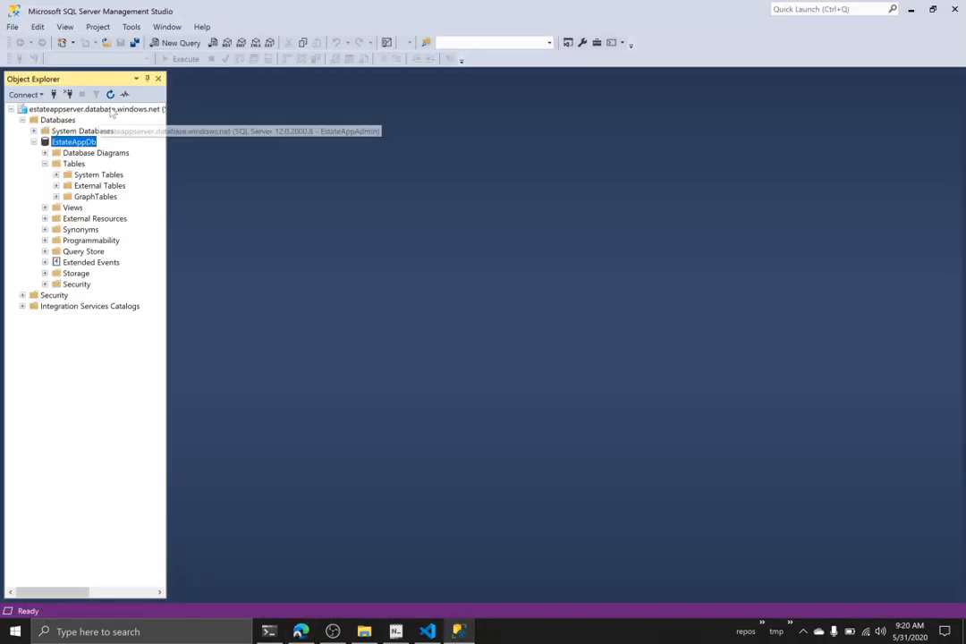
Step: Refresh EstateAppDb in Object Explorer, expand its Tables folder, then return to the Estate Application site
{"action": "left_click", "coordinate": [108, 94]}
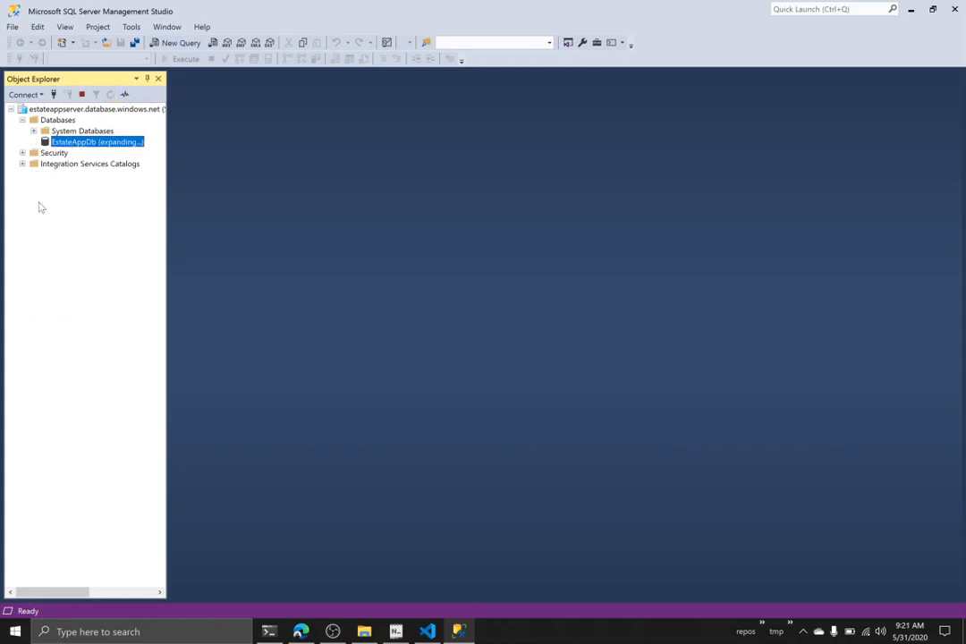
{"action": "left_click", "coordinate": [44, 165]}
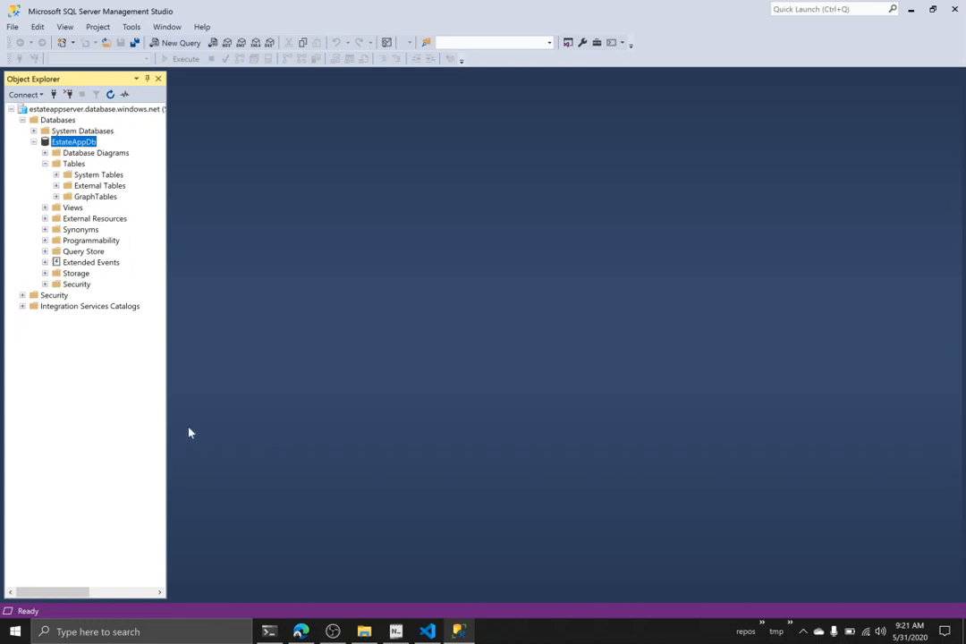
{"action": "key", "text": "alt+Tab"}
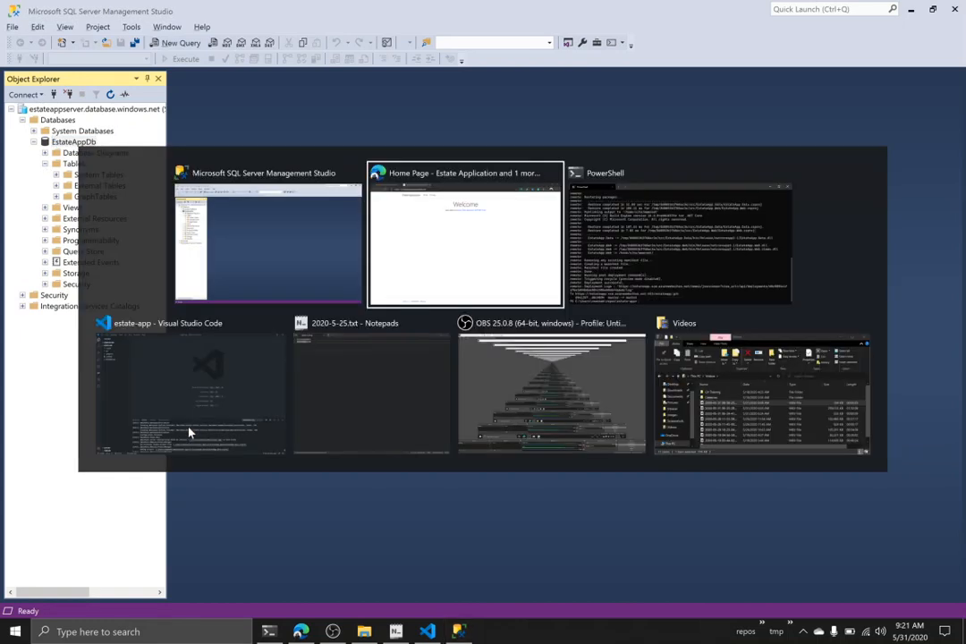
Step: Reload the live site and follow the Application Error's diagnostic link, choosing the first account
{"action": "key", "text": "ctrl+l"}
{"action": "key", "text": "Return"}
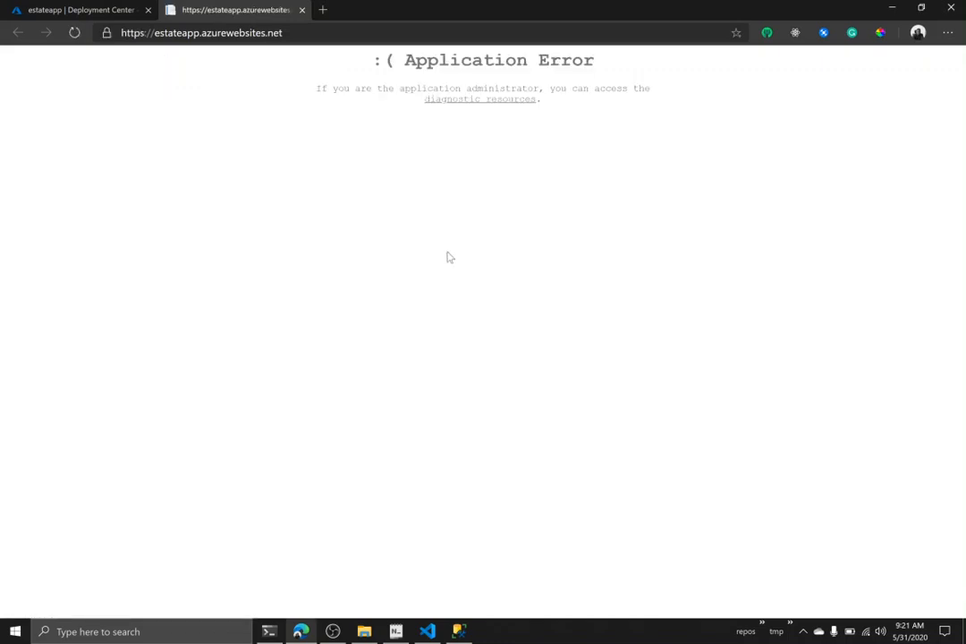
{"action": "left_click", "coordinate": [457, 103]}
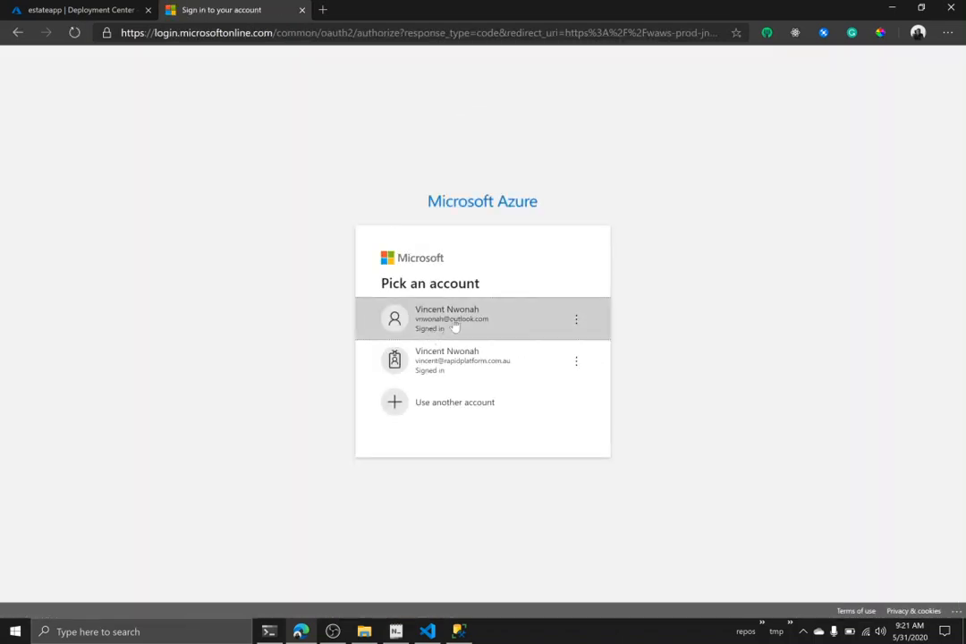
{"action": "left_click", "coordinate": [456, 320]}
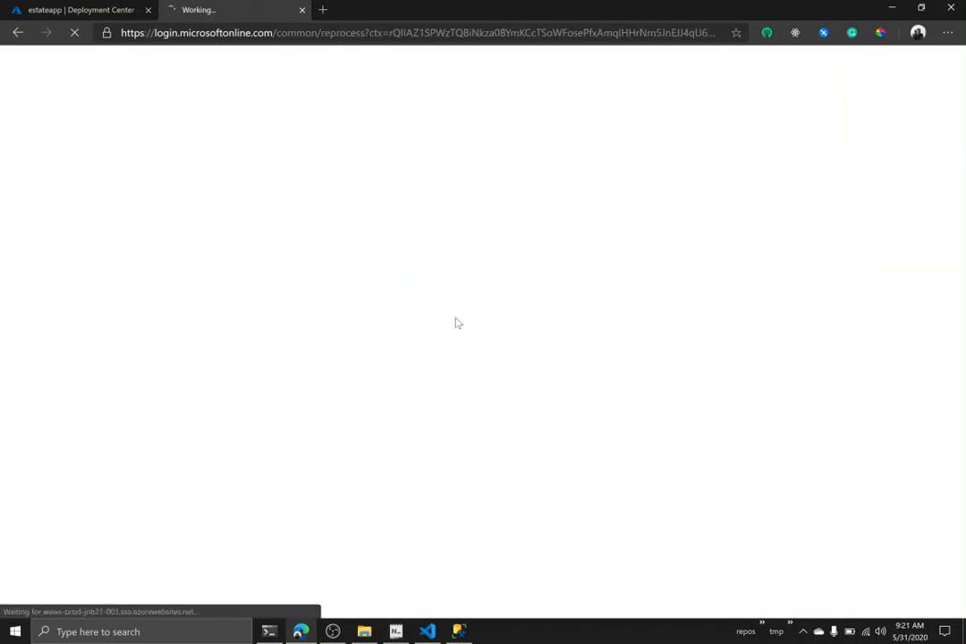
{"action": "left_click", "coordinate": [18, 6]}
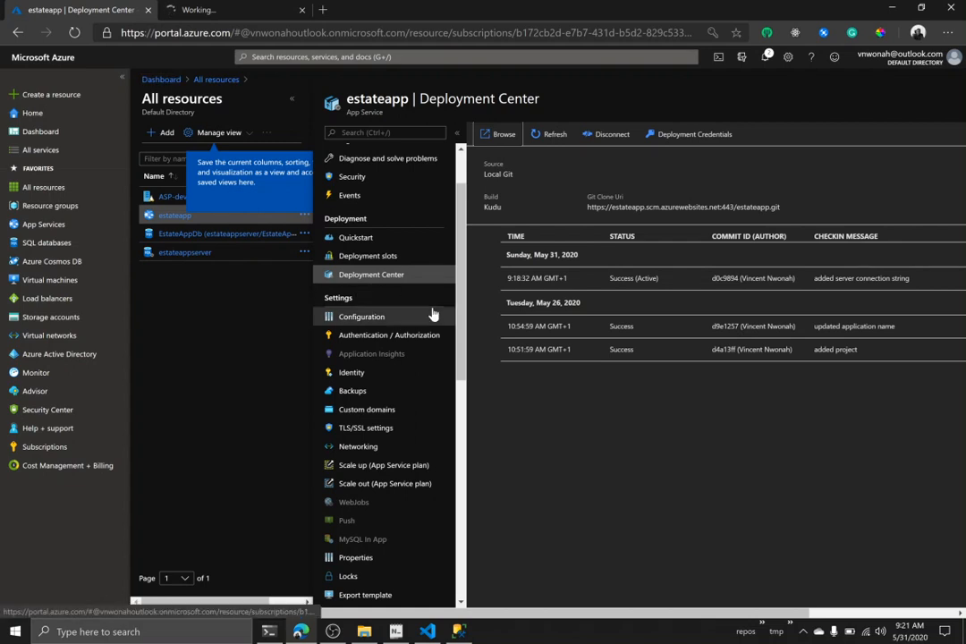
Step: Finish signing in to Azure with the first account and return to the estateapp resource page
{"action": "scroll", "coordinate": [432, 314], "scroll_direction": "up", "scroll_amount": 2}
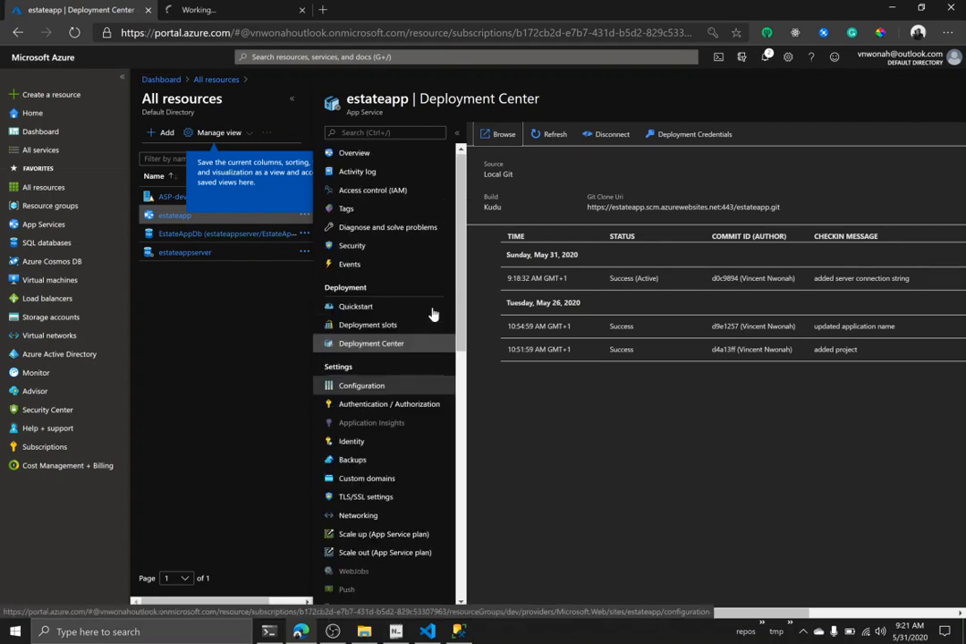
{"action": "left_click", "coordinate": [377, 157]}
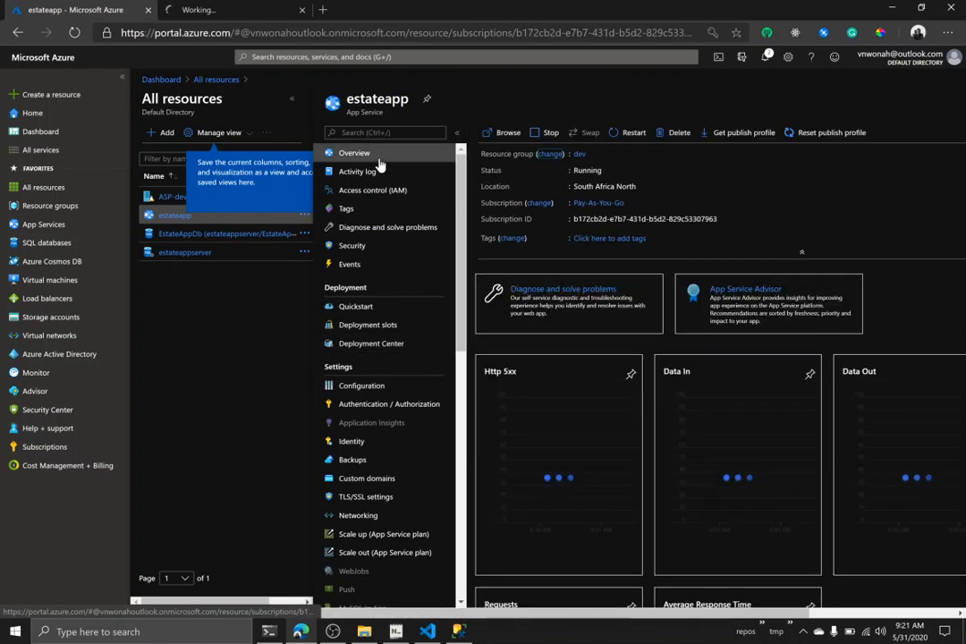
{"action": "left_click", "coordinate": [212, 8]}
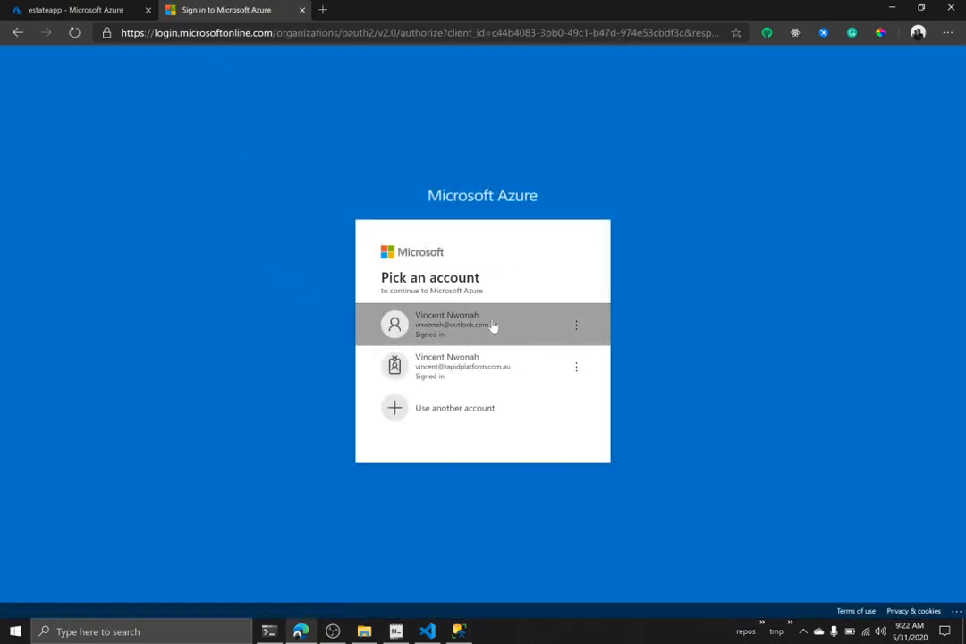
{"action": "left_click", "coordinate": [492, 327]}
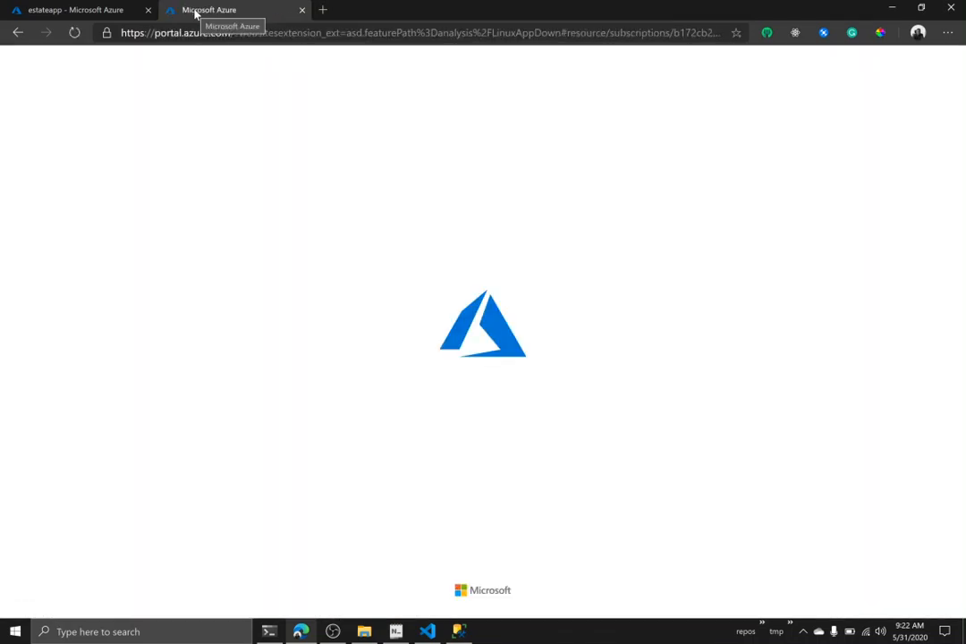
{"action": "left_click", "coordinate": [76, 9]}
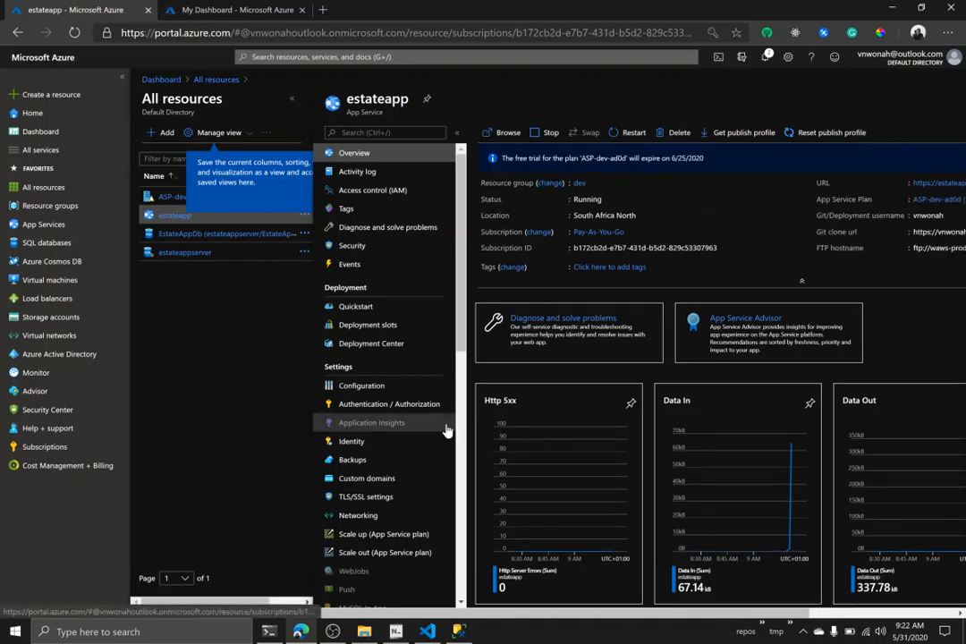
Step: Look at estateapp's App Service logs and Log stream, then view the Web App Down diagnostics
{"action": "scroll", "coordinate": [384, 465], "scroll_direction": "down", "scroll_amount": 4}
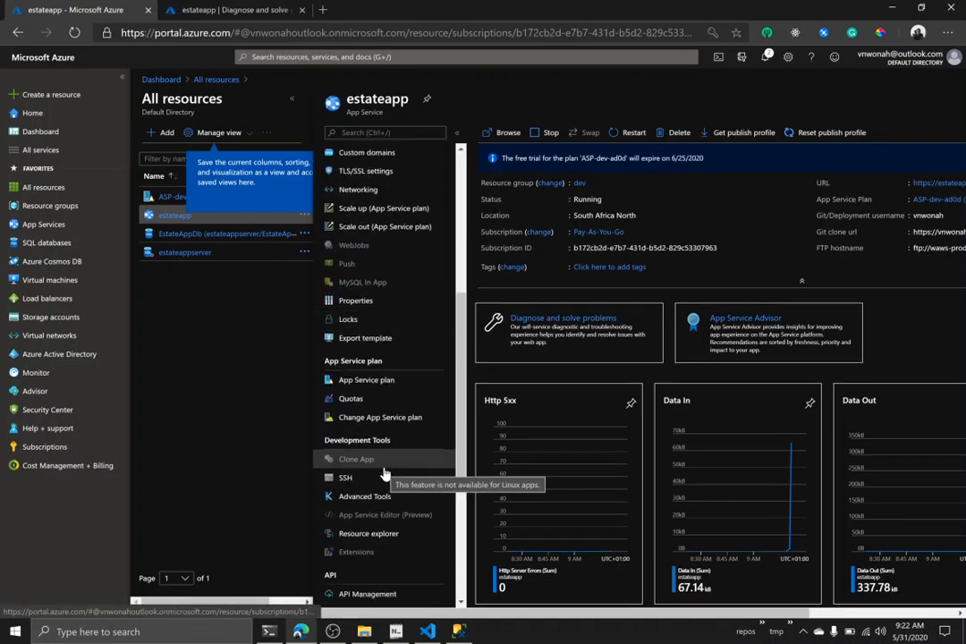
{"action": "scroll", "coordinate": [384, 472], "scroll_direction": "down", "scroll_amount": 5}
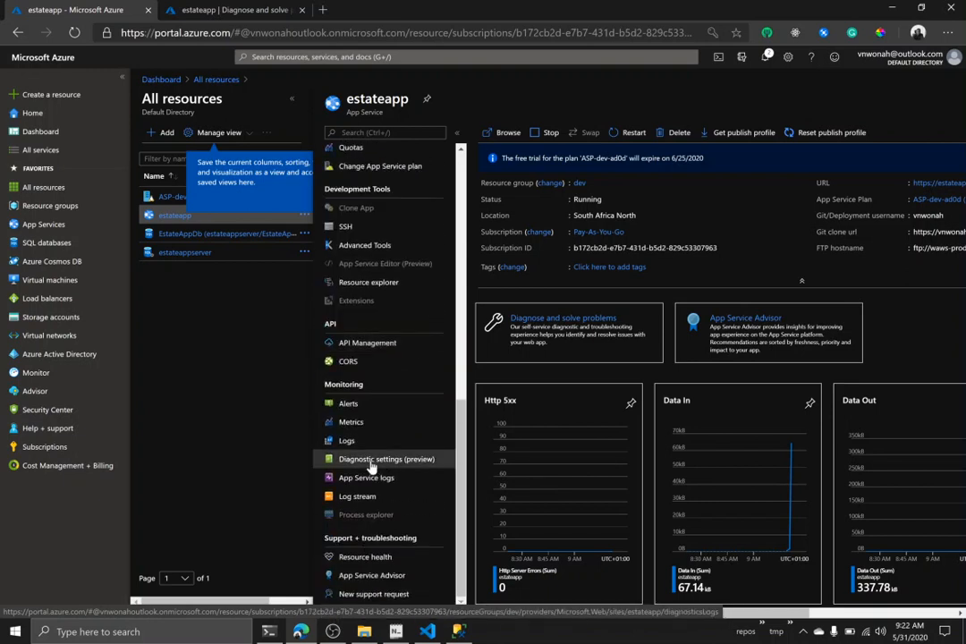
{"action": "left_click", "coordinate": [366, 481]}
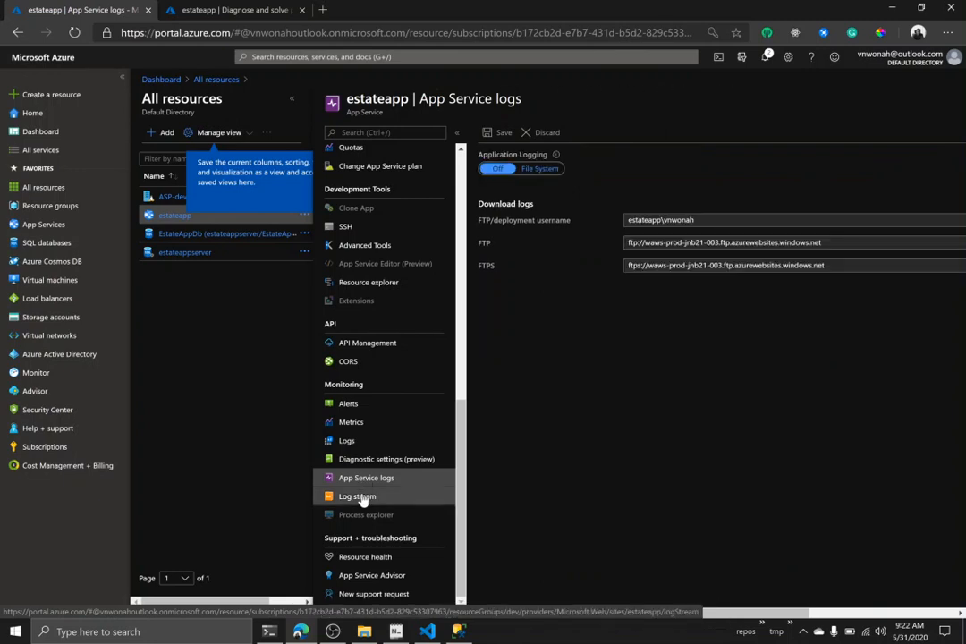
{"action": "left_click", "coordinate": [362, 498]}
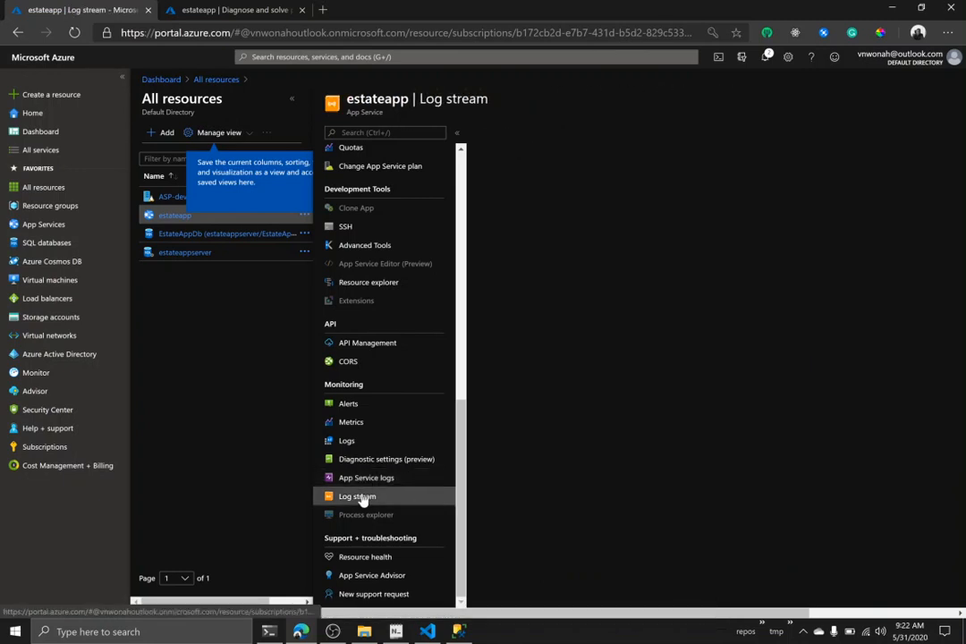
{"action": "left_click", "coordinate": [229, 8]}
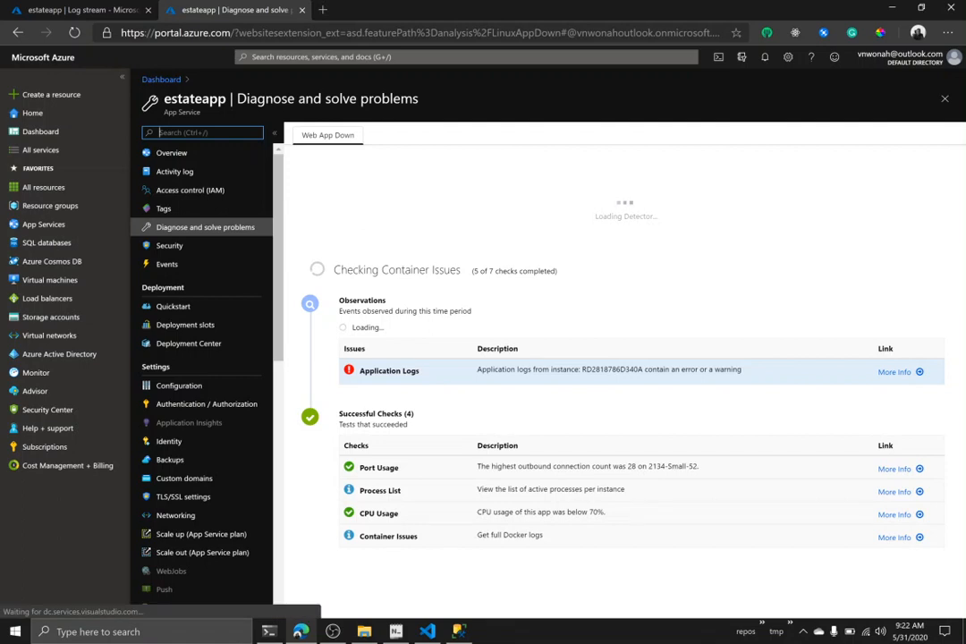
Step: Reopen the live estateapp site in a new tab and confirm it still shows Application Error
{"action": "left_click", "coordinate": [323, 10]}
{"action": "type", "text": "est"}
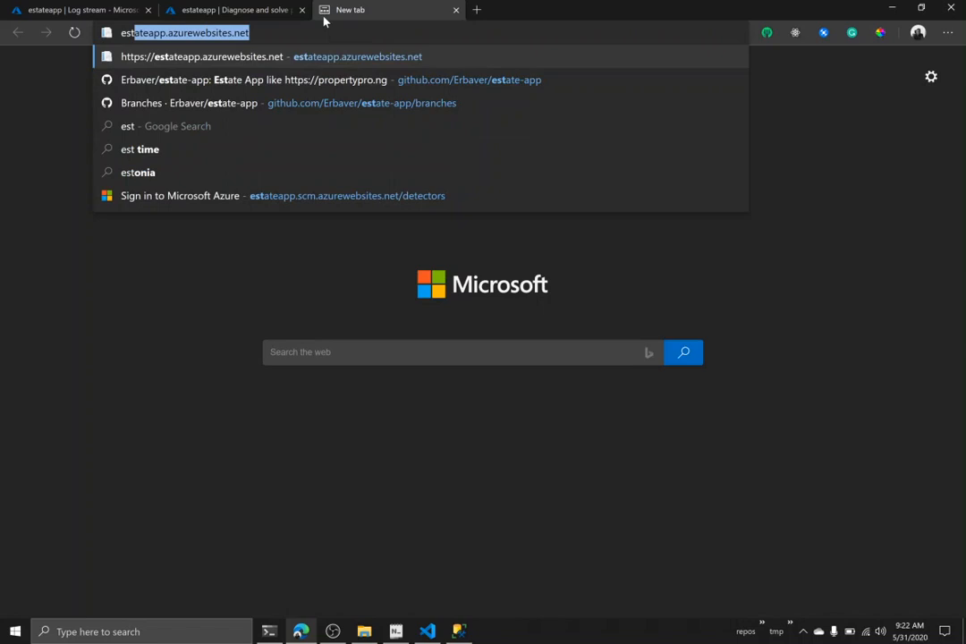
{"action": "key", "text": "Return"}
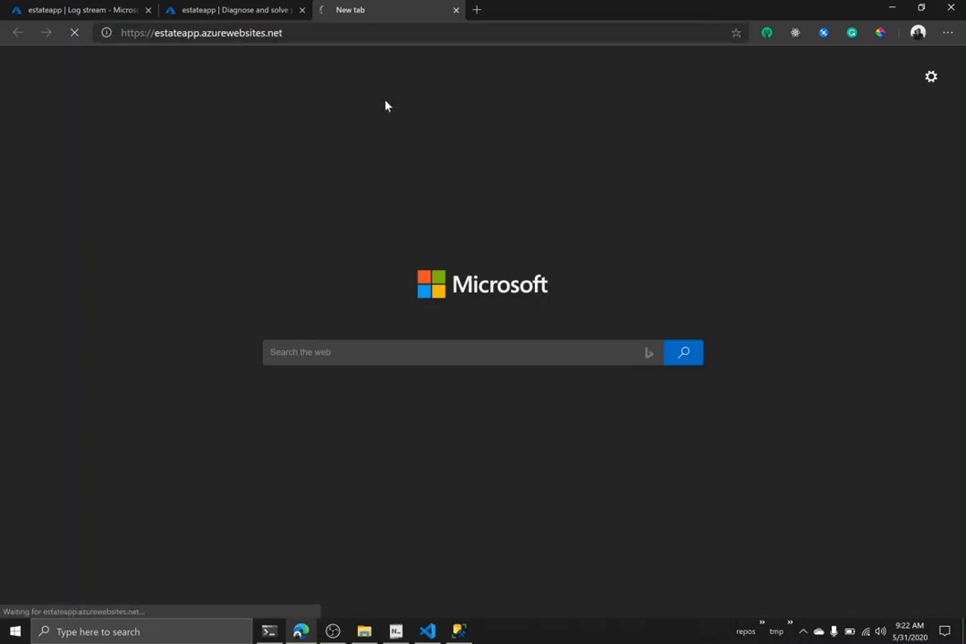
{"action": "left_click", "coordinate": [238, 14]}
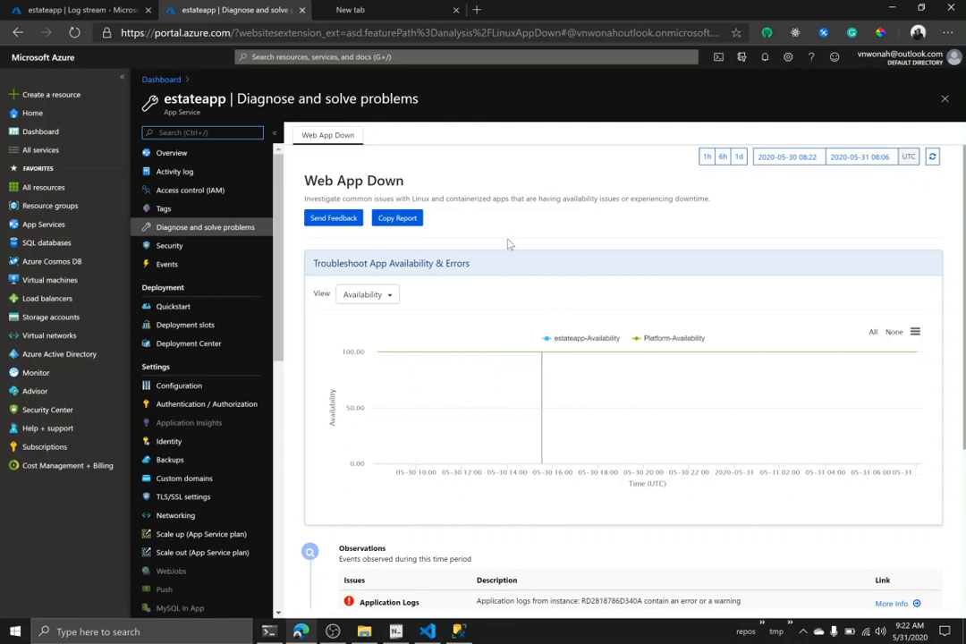
{"action": "left_click", "coordinate": [398, 10]}
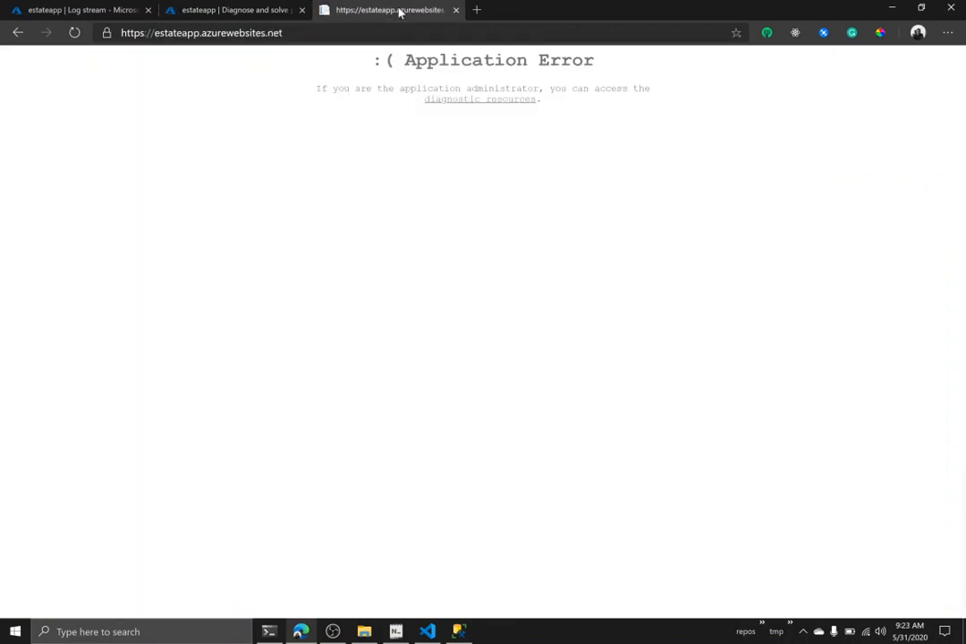
{"action": "left_click", "coordinate": [272, 7]}
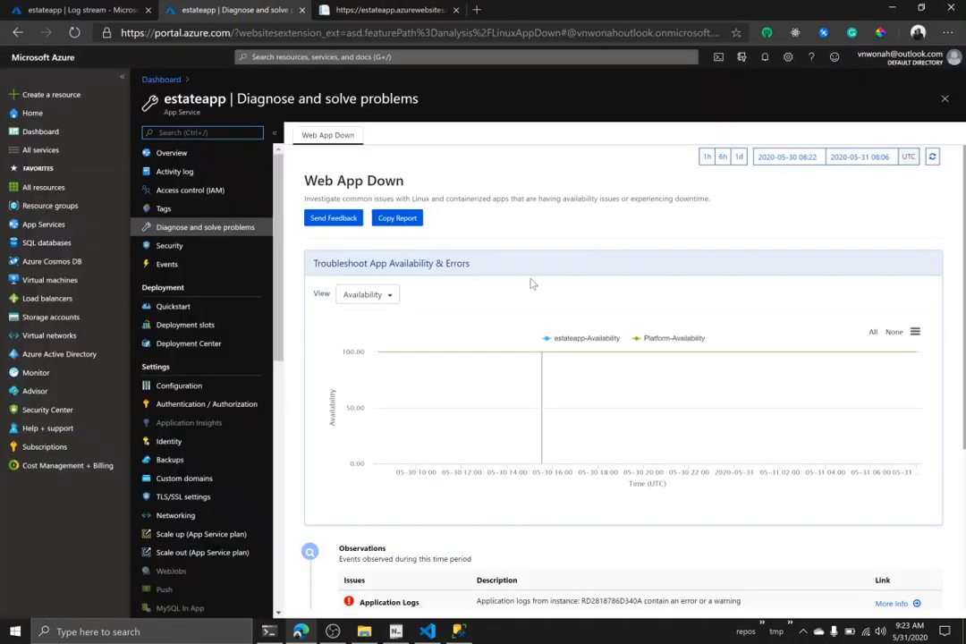
Step: Open the Application Logs error details in the Web App Down diagnostics
{"action": "scroll", "coordinate": [532, 284], "scroll_direction": "down", "scroll_amount": 3}
{"action": "scroll", "coordinate": [626, 429], "scroll_direction": "up", "scroll_amount": 1}
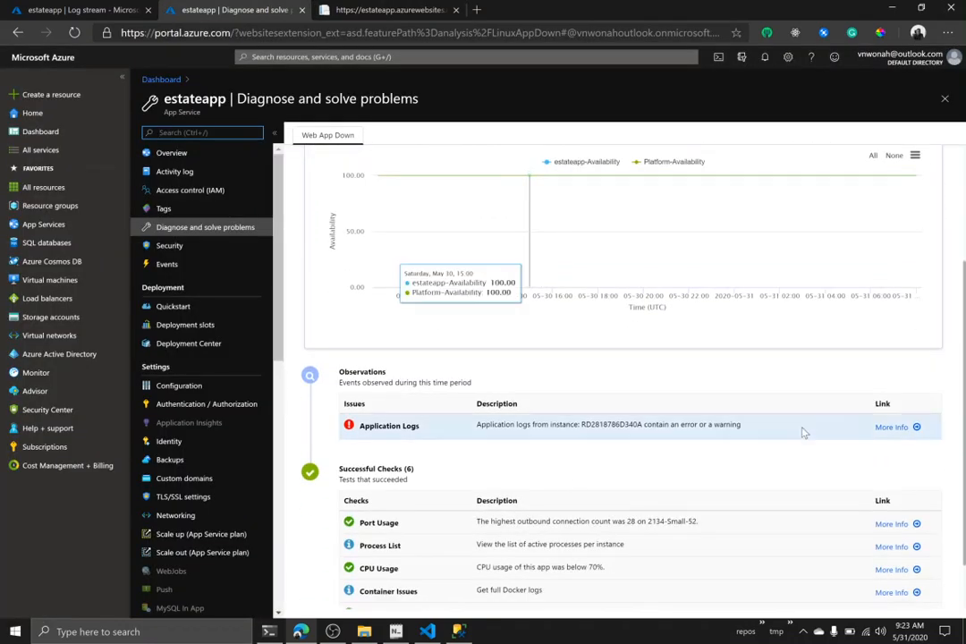
{"action": "left_click", "coordinate": [893, 427]}
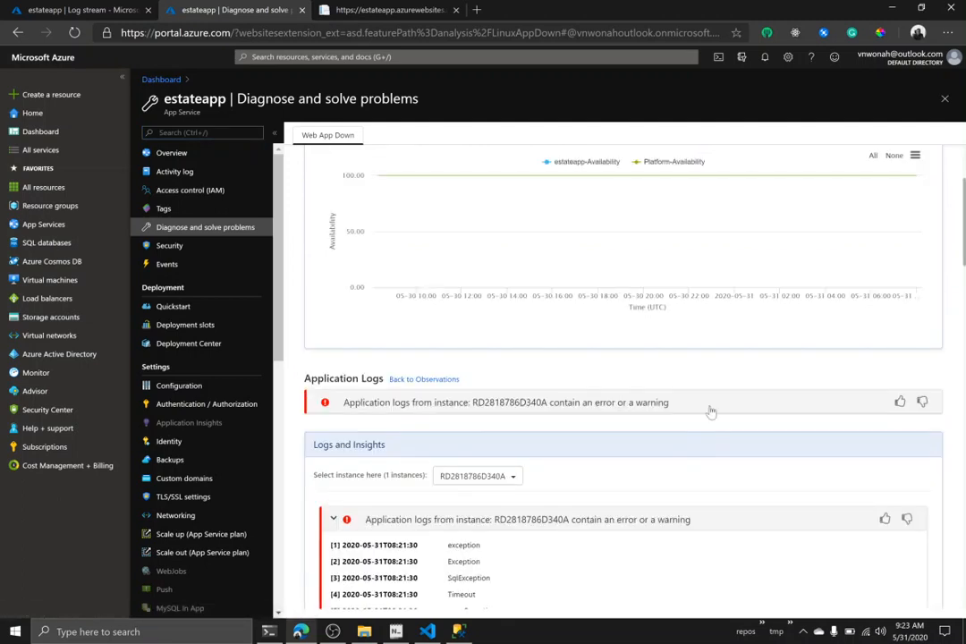
{"action": "scroll", "coordinate": [711, 412], "scroll_direction": "down", "scroll_amount": 2}
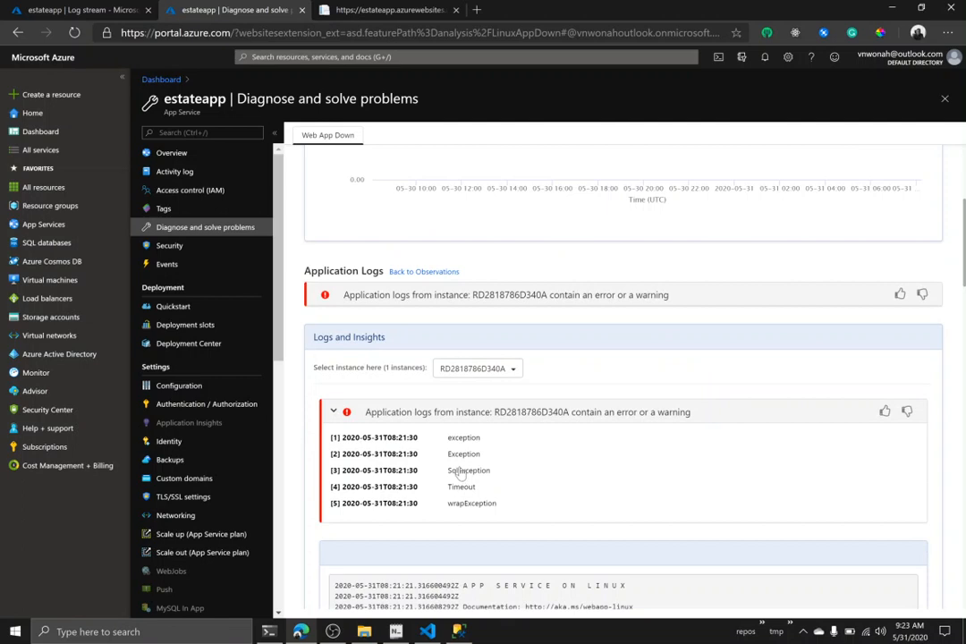
{"action": "scroll", "coordinate": [461, 474], "scroll_direction": "down", "scroll_amount": 1}
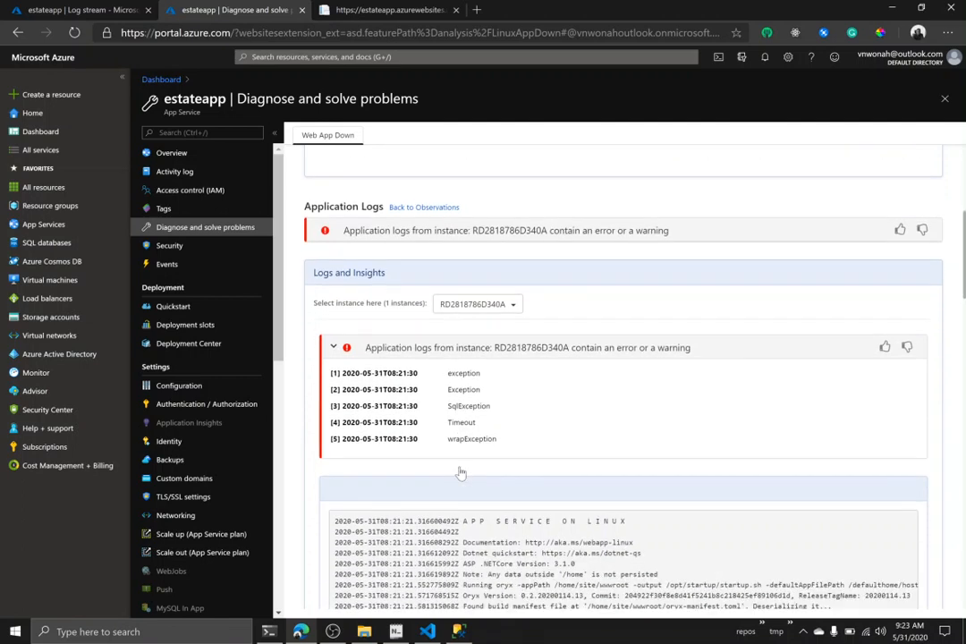
{"action": "scroll", "coordinate": [461, 472], "scroll_direction": "down", "scroll_amount": 2}
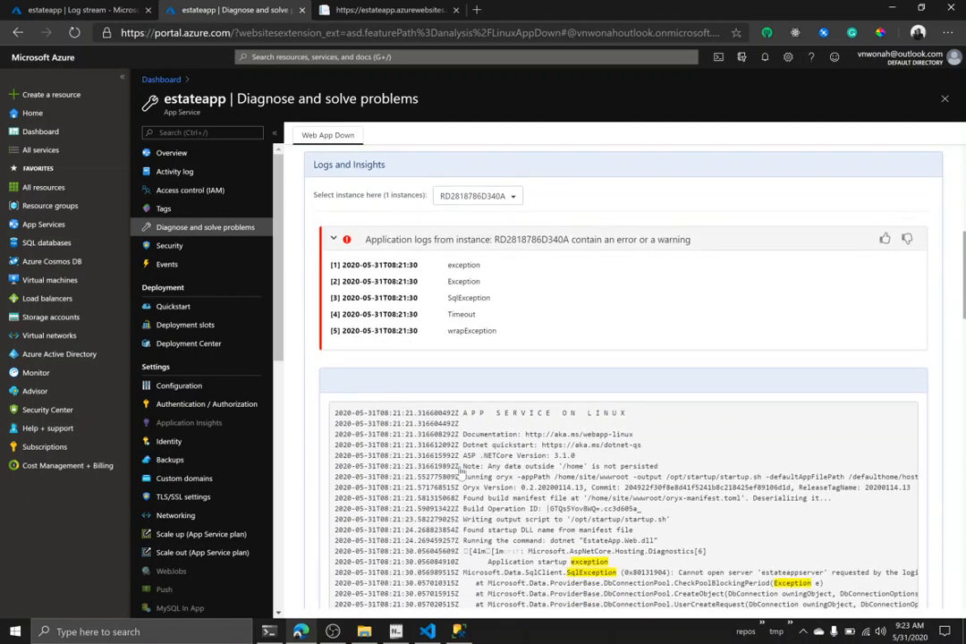
{"action": "scroll", "coordinate": [460, 472], "scroll_direction": "down", "scroll_amount": 2}
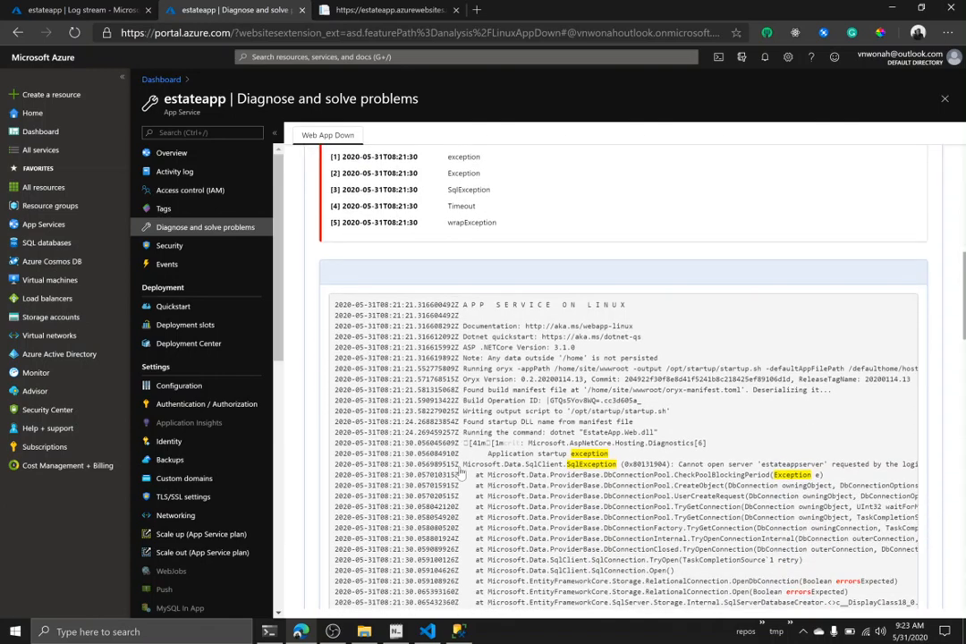
{"action": "scroll", "coordinate": [461, 474], "scroll_direction": "down", "scroll_amount": 1}
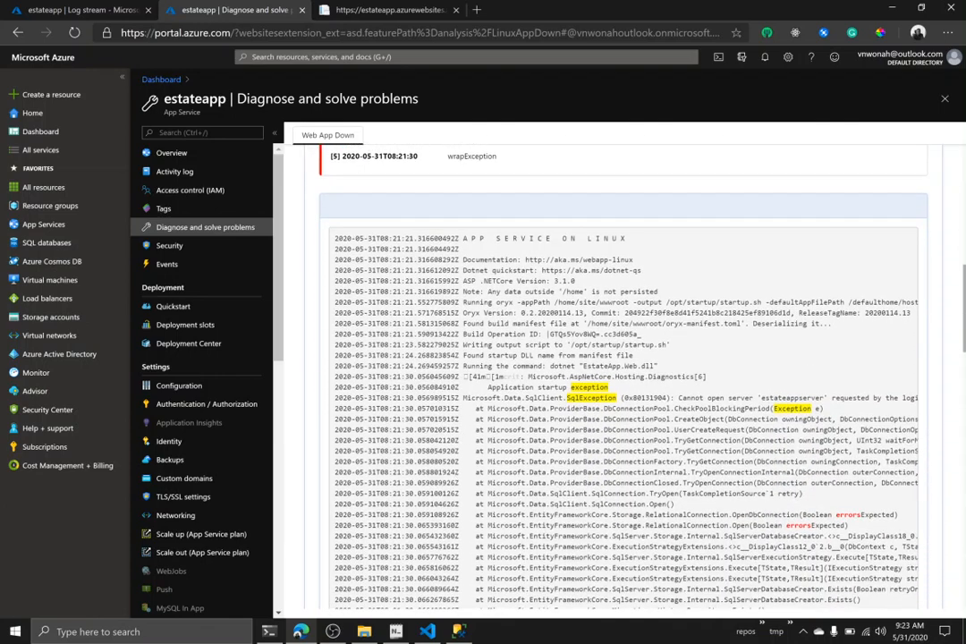
{"action": "scroll", "coordinate": [623, 420], "scroll_direction": "right", "scroll_amount": 3}
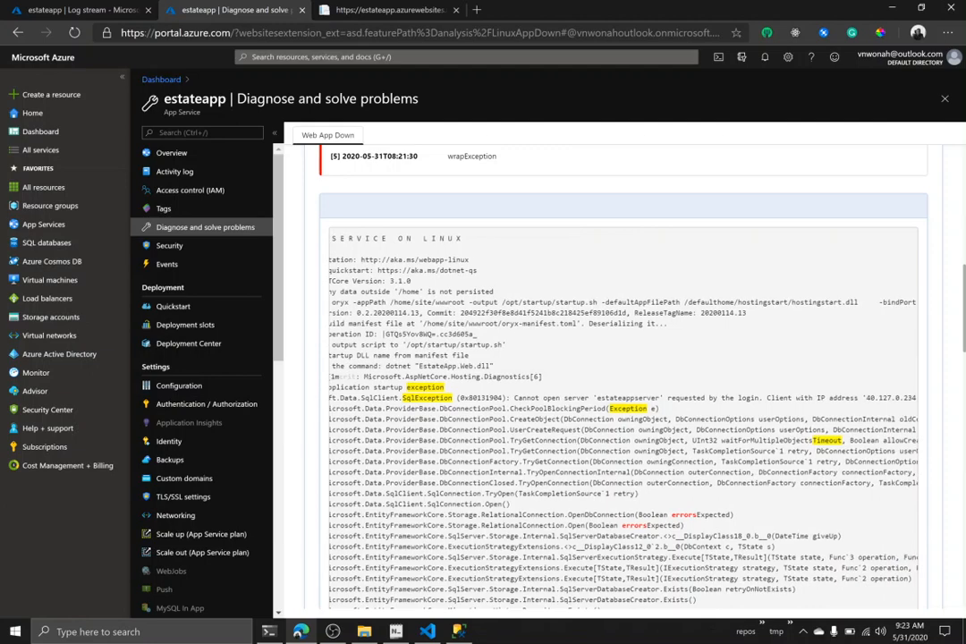
Step: Highlight the server name estateappserver in the logged startup error
{"action": "left_click_drag", "start_coordinate": [597, 397], "coordinate": [661, 398]}
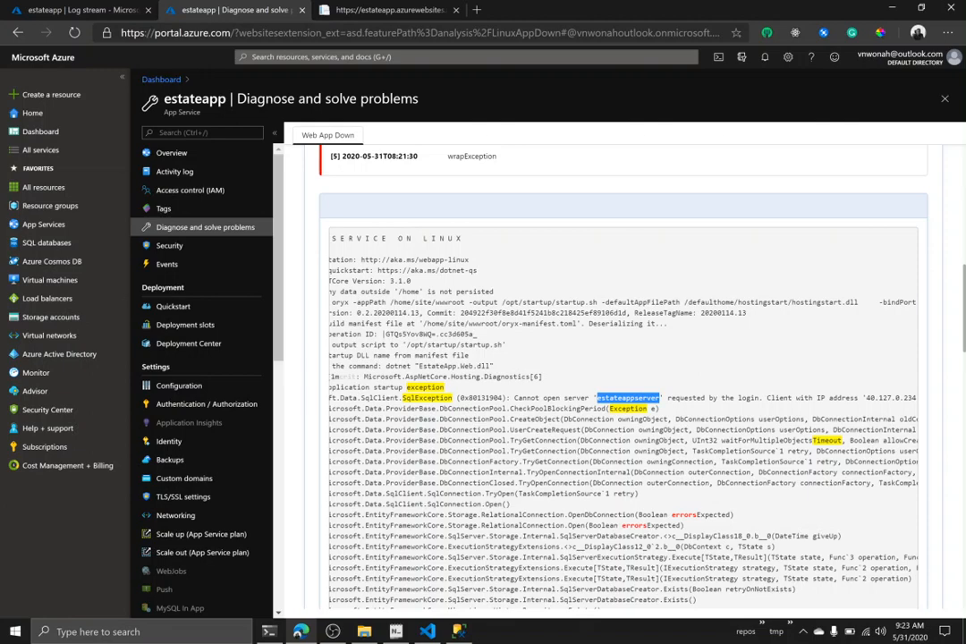
{"action": "scroll", "coordinate": [623, 421], "scroll_direction": "right", "scroll_amount": 5}
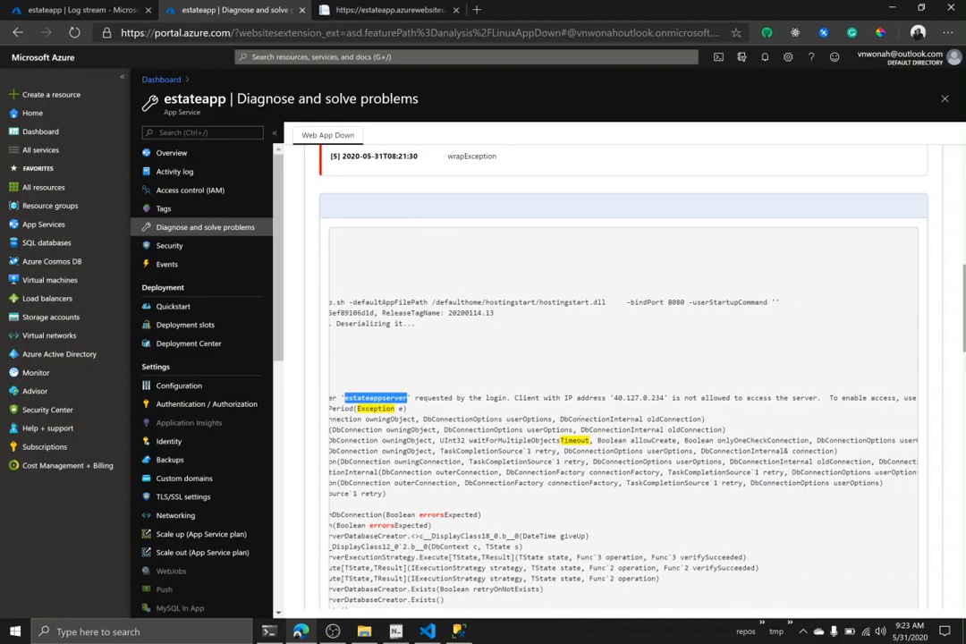
{"action": "scroll", "coordinate": [688, 414], "scroll_direction": "right", "scroll_amount": 5}
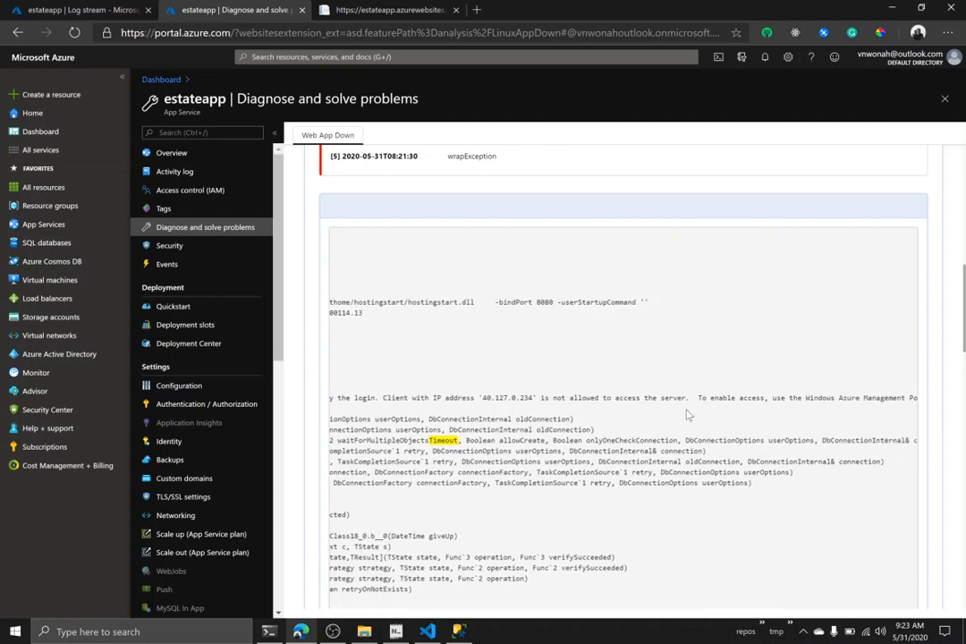
{"action": "scroll", "coordinate": [687, 414], "scroll_direction": "right", "scroll_amount": 2}
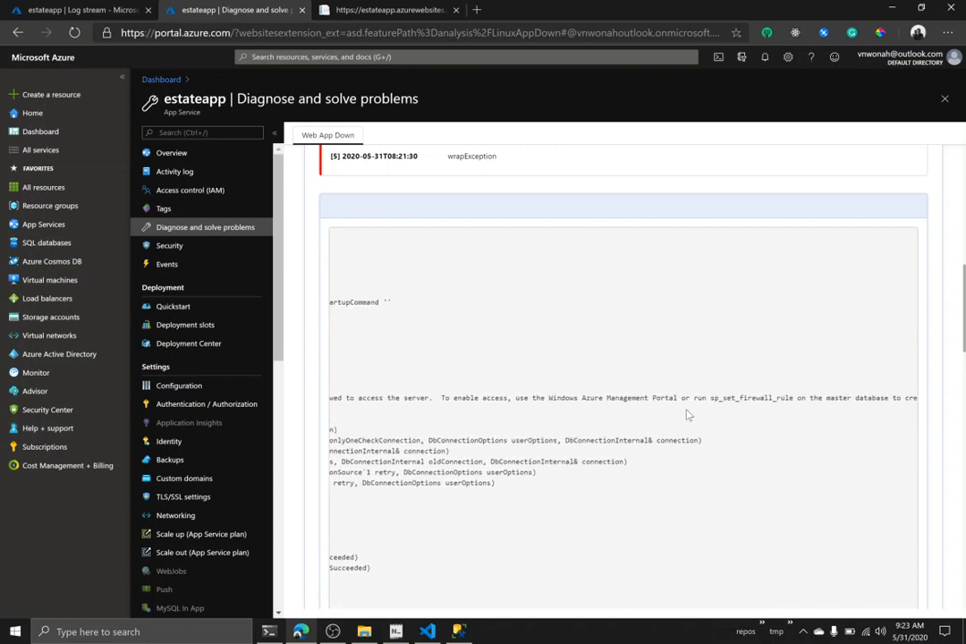
{"action": "scroll", "coordinate": [687, 414], "scroll_direction": "right", "scroll_amount": 3}
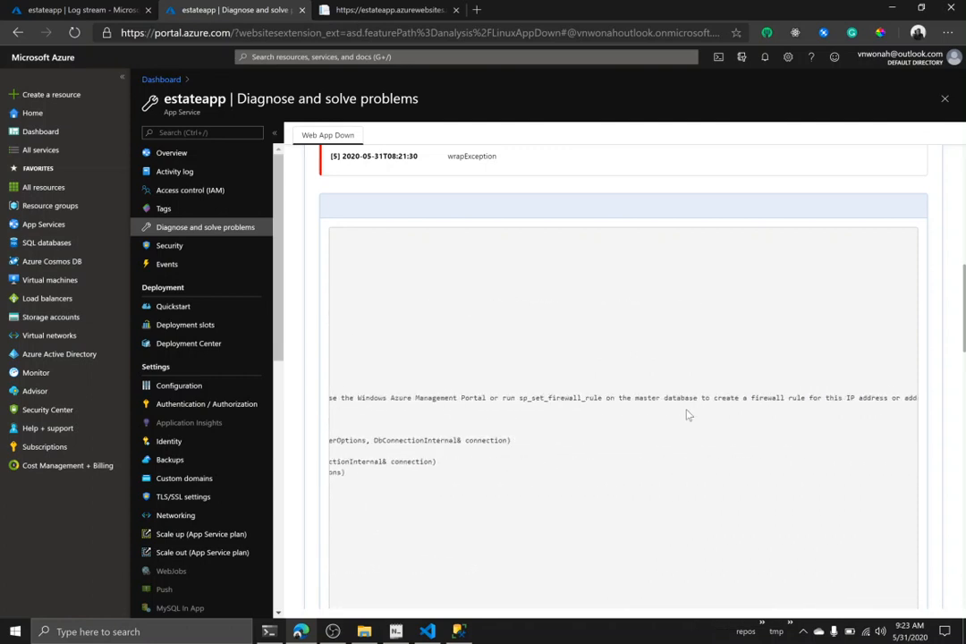
{"action": "scroll", "coordinate": [688, 414], "scroll_direction": "right", "scroll_amount": 5}
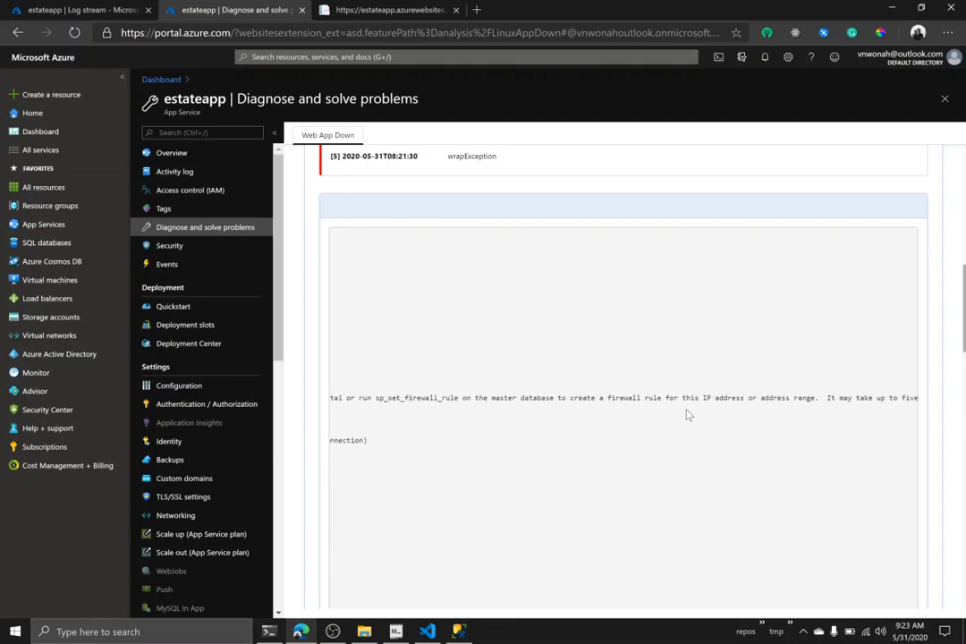
{"action": "scroll", "coordinate": [688, 413], "scroll_direction": "right", "scroll_amount": 2}
{"action": "scroll", "coordinate": [688, 414], "scroll_direction": "left", "scroll_amount": 10}
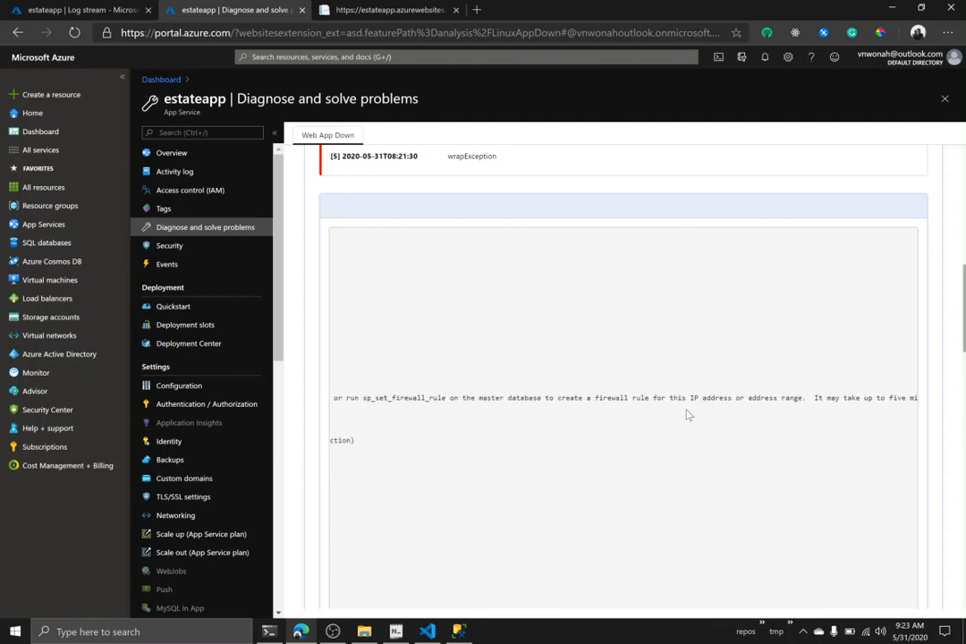
{"action": "scroll", "coordinate": [839, 426], "scroll_direction": "left", "scroll_amount": 4}
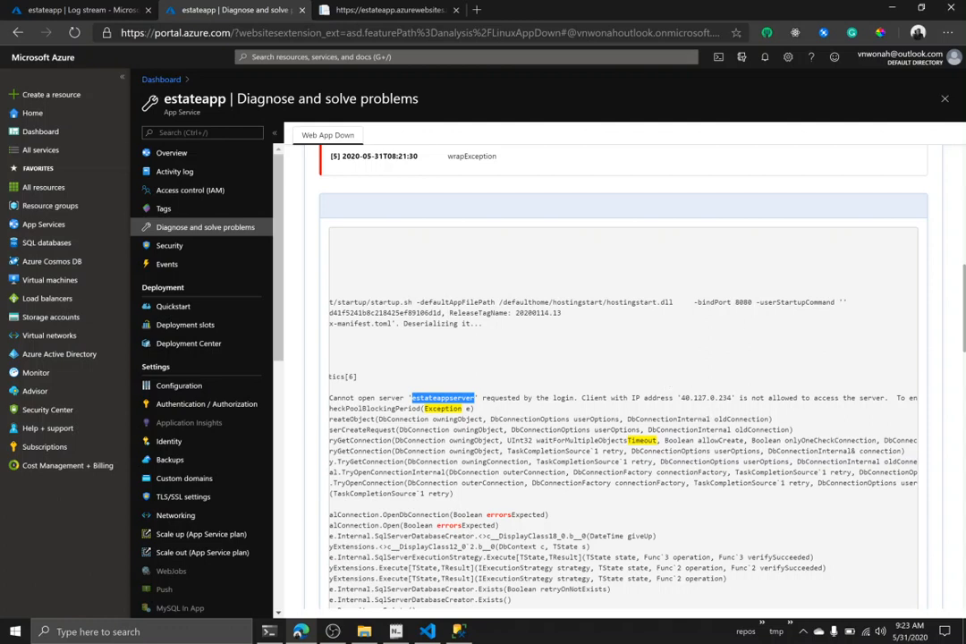
Step: Highlight the blocked client IP 40.127.0.234 and its 'not allowed to access the server' message
{"action": "left_click_drag", "start_coordinate": [681, 398], "coordinate": [731, 398]}
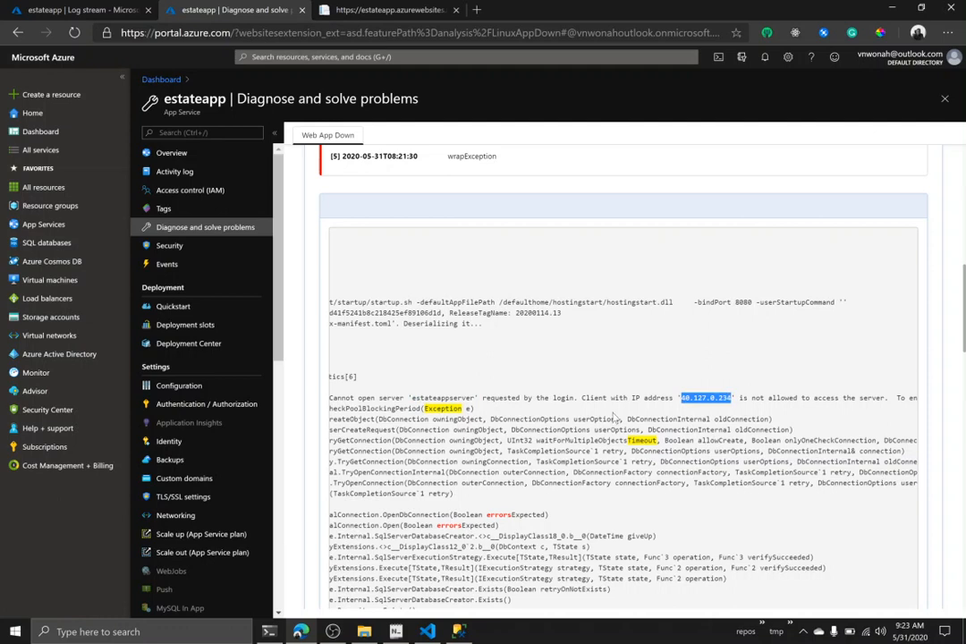
{"action": "scroll", "coordinate": [527, 416], "scroll_direction": "right", "scroll_amount": 5}
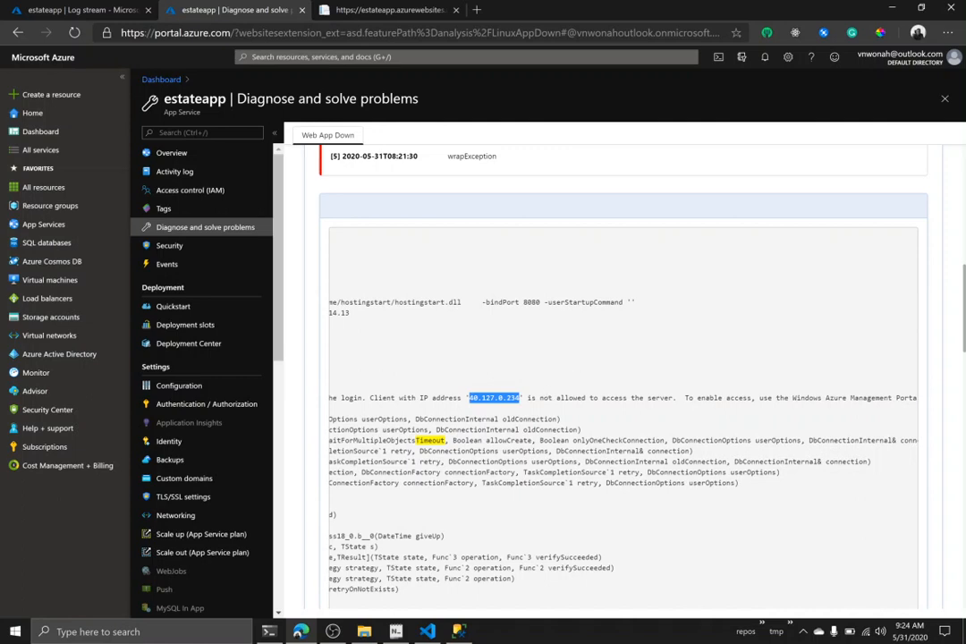
{"action": "scroll", "coordinate": [622, 417], "scroll_direction": "right", "scroll_amount": 2}
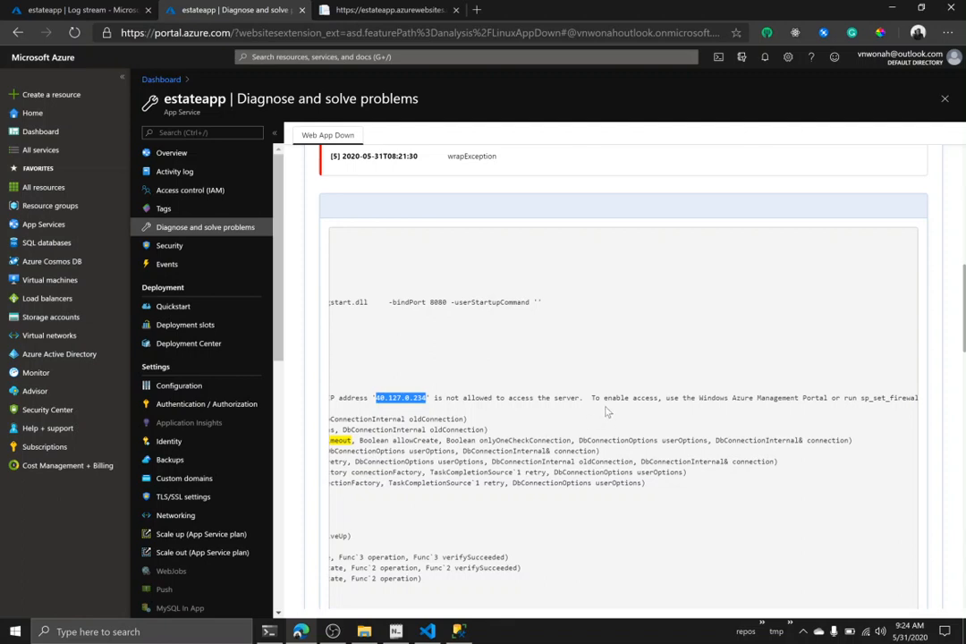
{"action": "left_click_drag", "start_coordinate": [591, 398], "coordinate": [839, 391]}
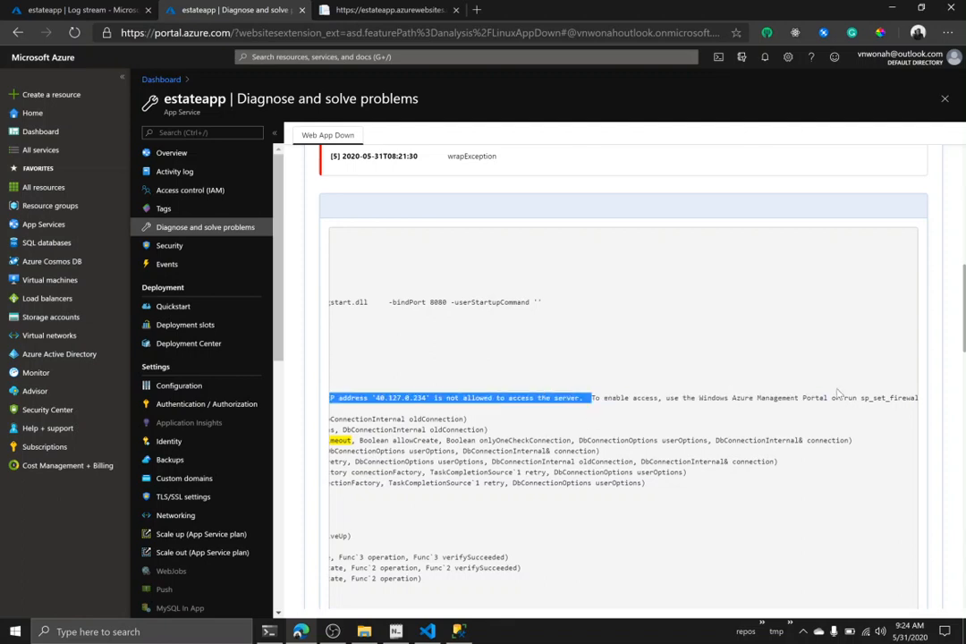
{"action": "scroll", "coordinate": [839, 392], "scroll_direction": "right", "scroll_amount": 3}
{"action": "scroll", "coordinate": [839, 393], "scroll_direction": "left", "scroll_amount": 10}
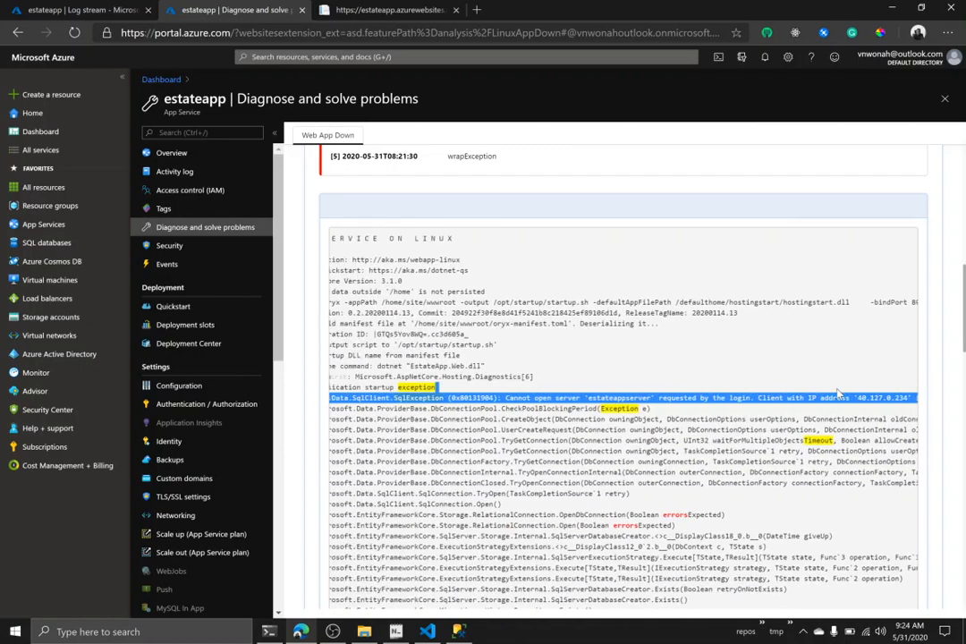
{"action": "left_click", "coordinate": [42, 7]}
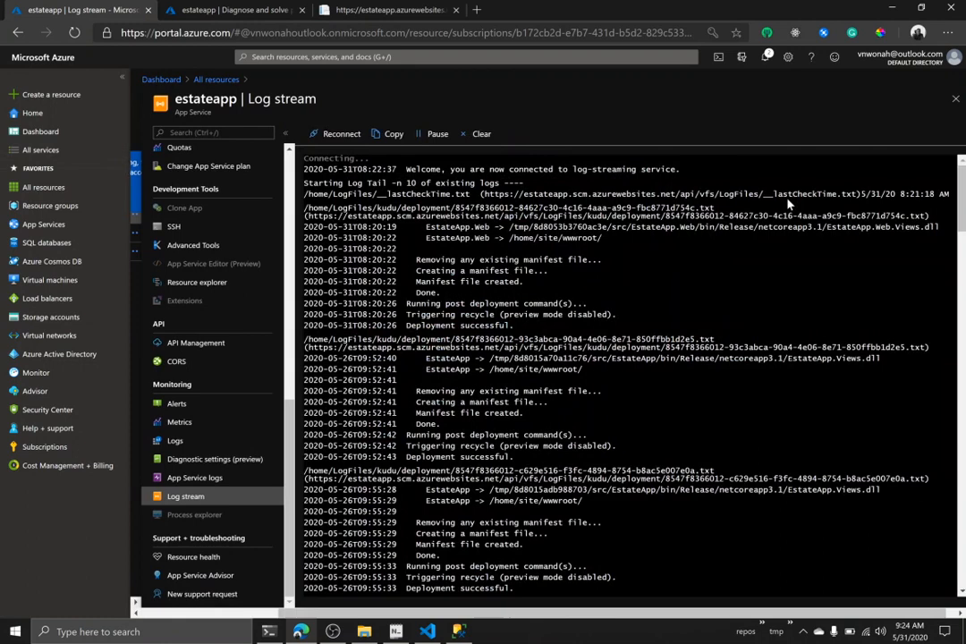
Step: Open estateappserver's Firewalls and virtual networks settings from All resources
{"action": "left_click", "coordinate": [955, 98]}
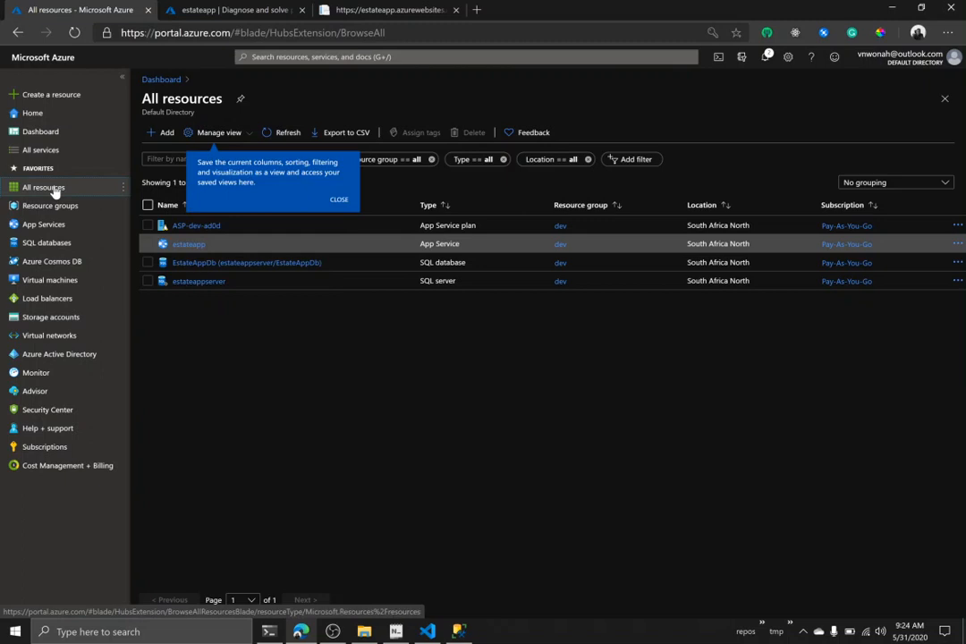
{"action": "left_click", "coordinate": [201, 283]}
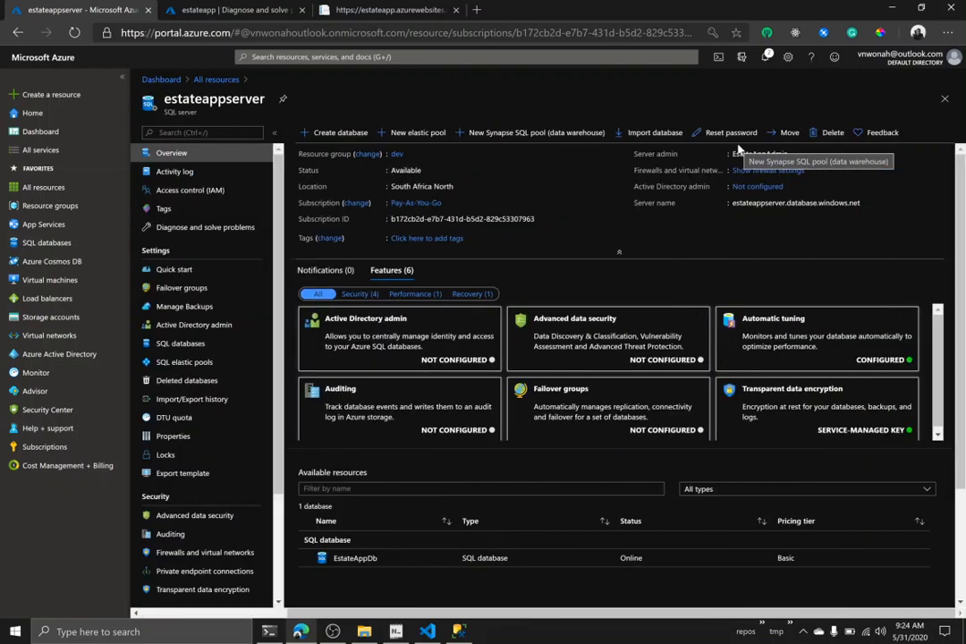
{"action": "left_click", "coordinate": [775, 172]}
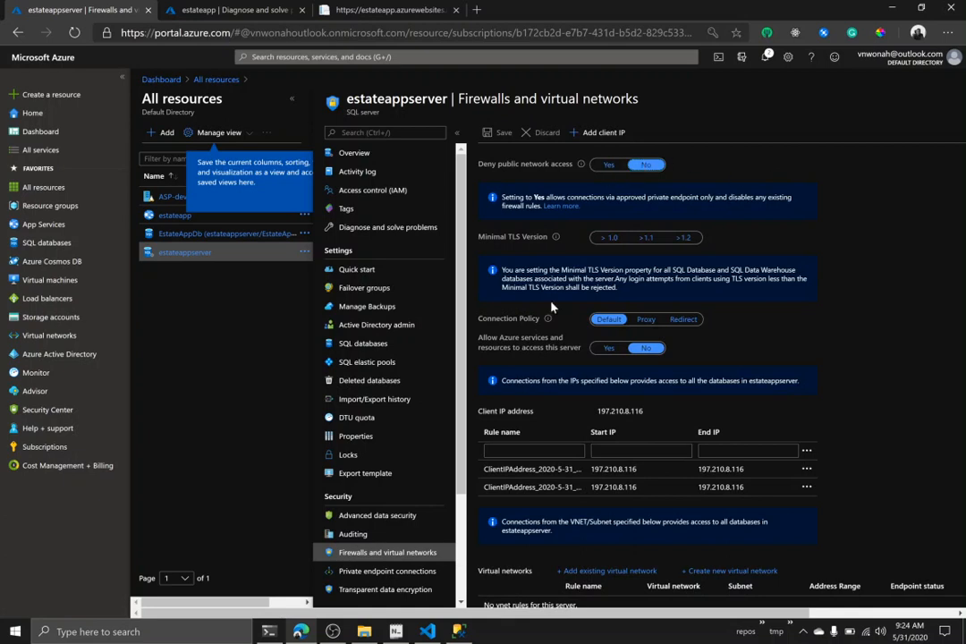
Step: Set 'Allow Azure services and resources to access this server' to Yes and save the firewall rules
{"action": "scroll", "coordinate": [552, 307], "scroll_direction": "down", "scroll_amount": 1}
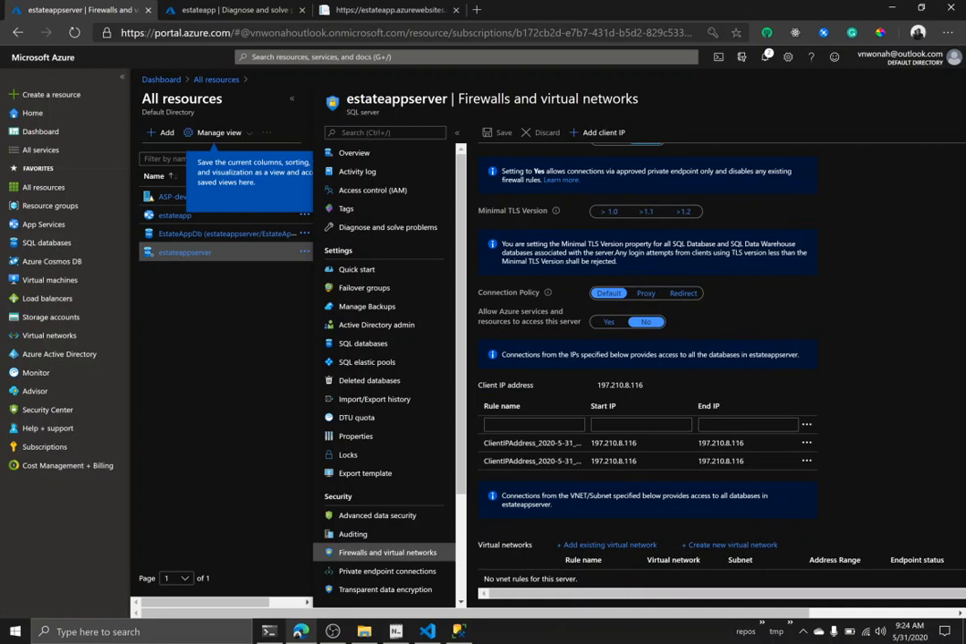
{"action": "left_click", "coordinate": [609, 322]}
{"action": "left_click", "coordinate": [645, 322]}
{"action": "left_click", "coordinate": [609, 322]}
{"action": "left_click", "coordinate": [496, 134]}
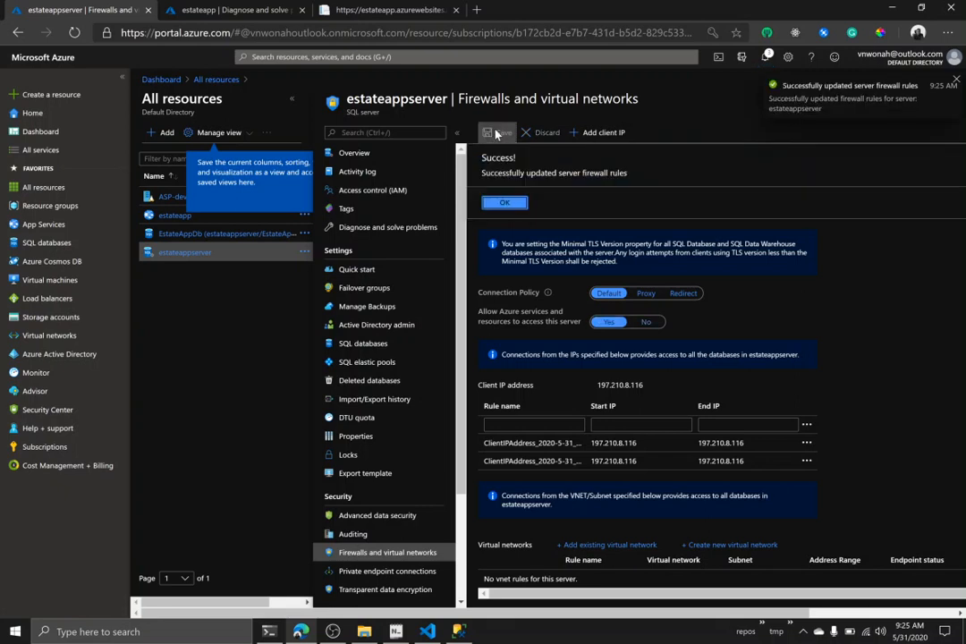
{"action": "left_click", "coordinate": [504, 202]}
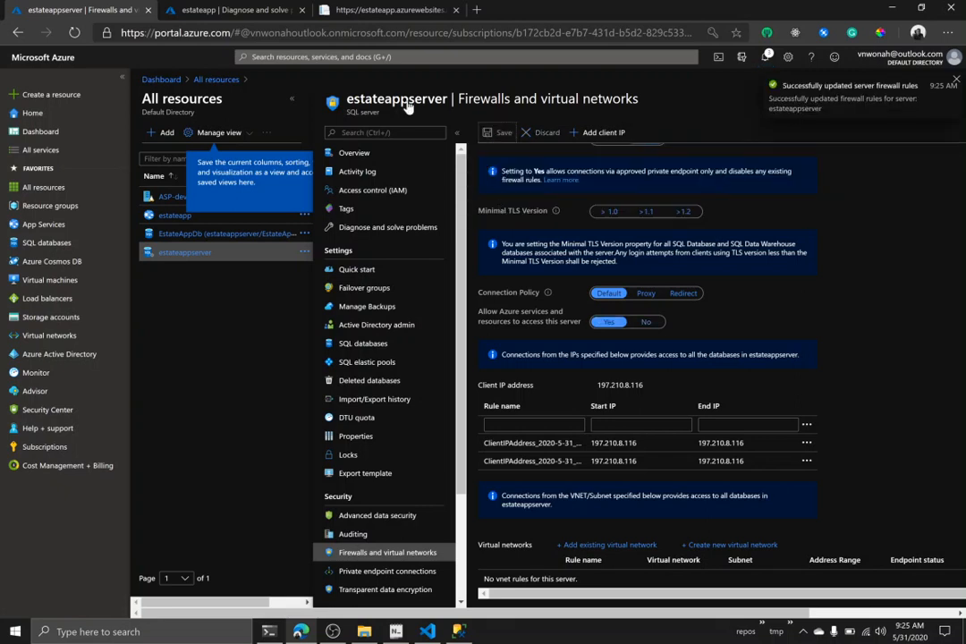
{"action": "left_click", "coordinate": [237, 9]}
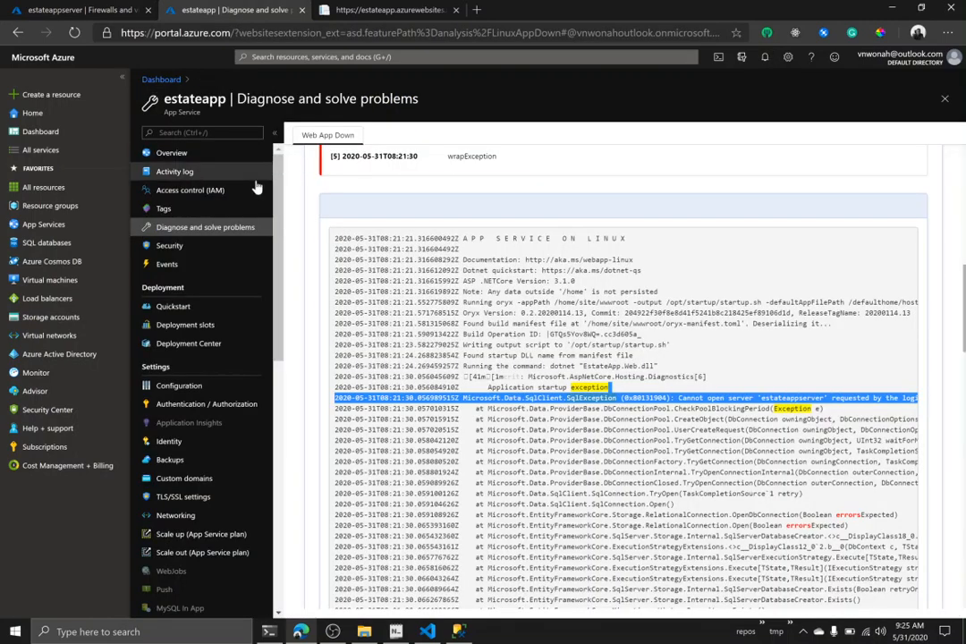
Step: Restart the estateapp web app from its Overview page and go to the live site's tab
{"action": "left_click", "coordinate": [208, 152]}
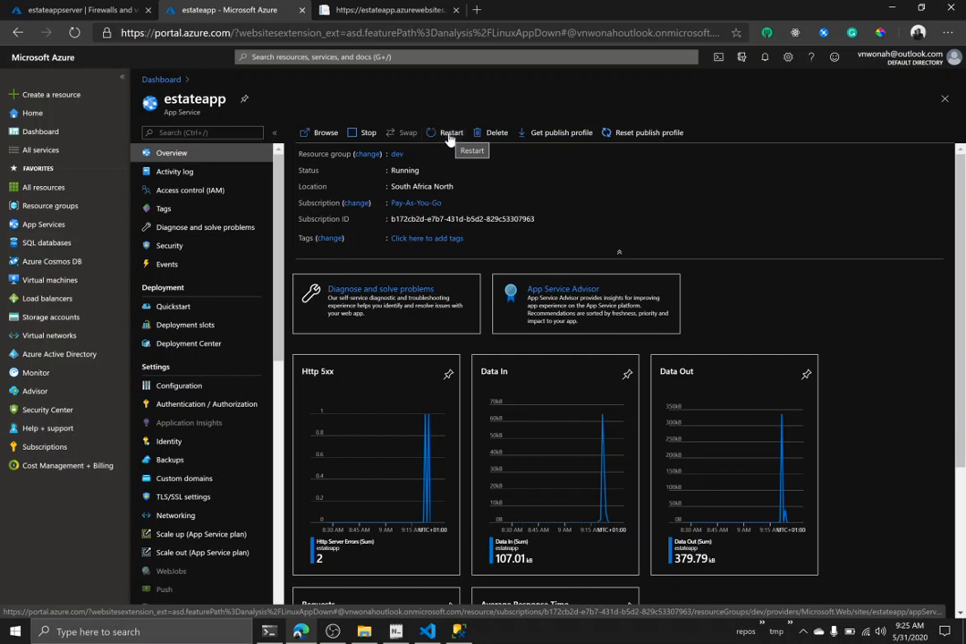
{"action": "left_click", "coordinate": [449, 134]}
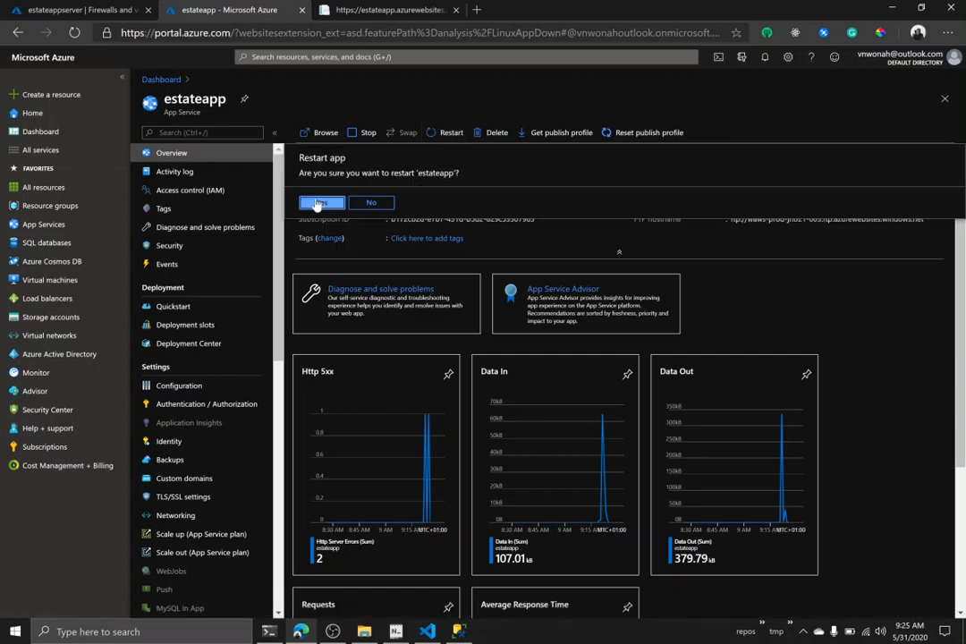
{"action": "left_click", "coordinate": [324, 203]}
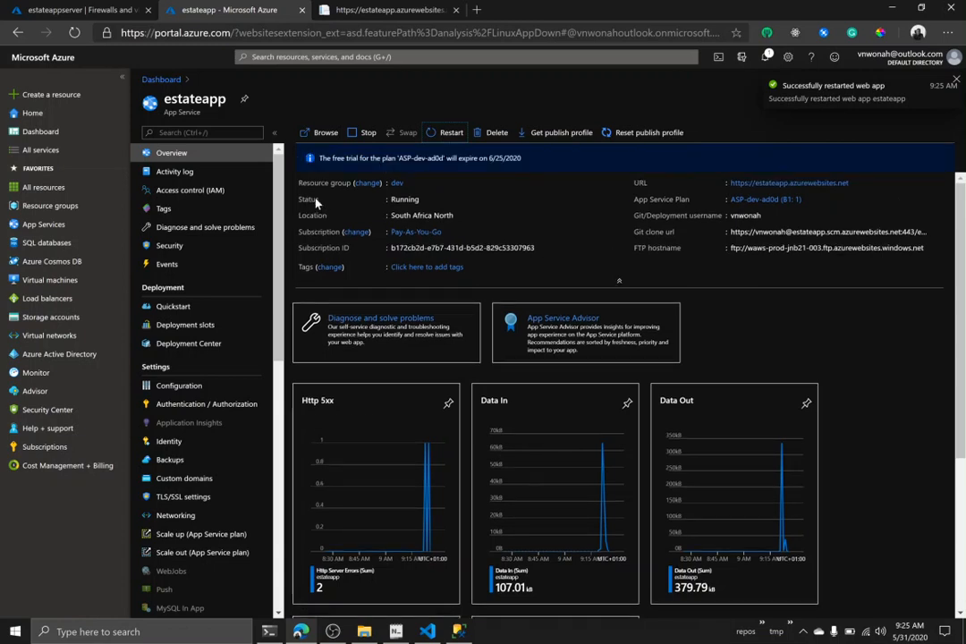
{"action": "left_click", "coordinate": [400, 9]}
{"action": "key", "text": "F5"}
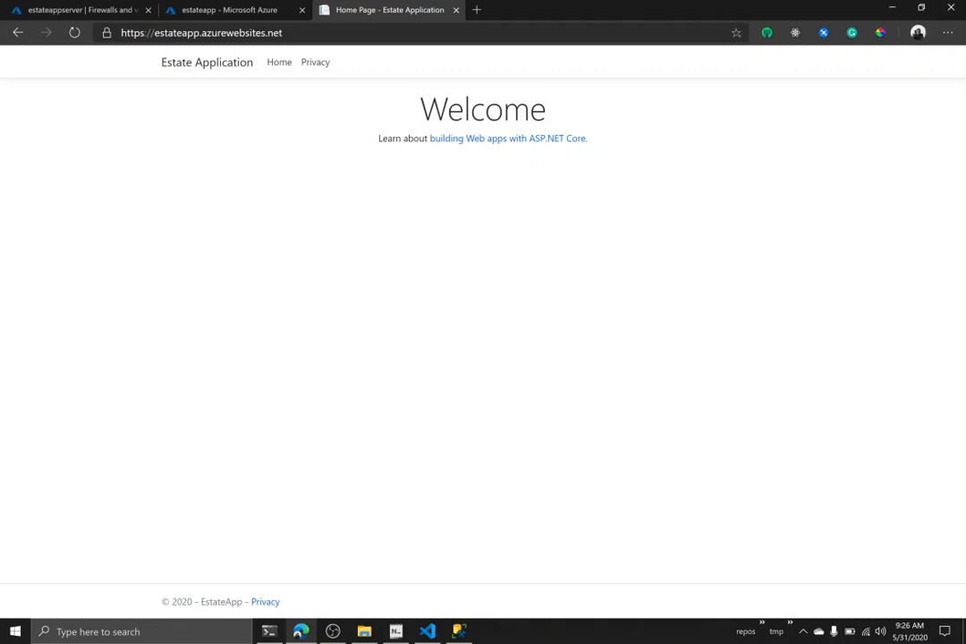
{"action": "key", "text": "ctrl+l"}
{"action": "key", "text": "Return"}
Step: Refresh EstateAppDb in SSMS Object Explorer and expand its Tables folder
{"action": "left_click", "coordinate": [458, 632]}
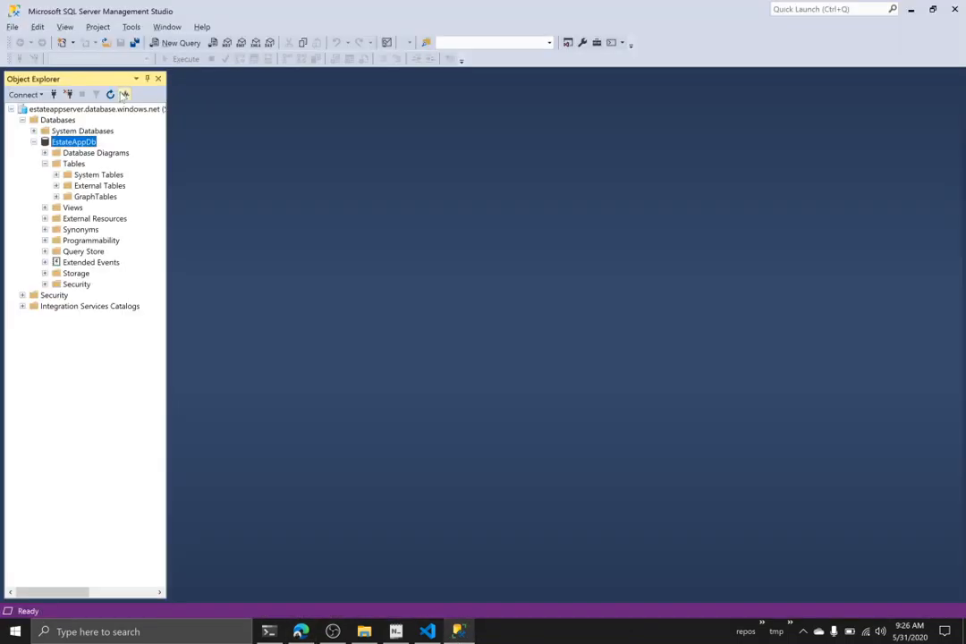
{"action": "left_click", "coordinate": [110, 95]}
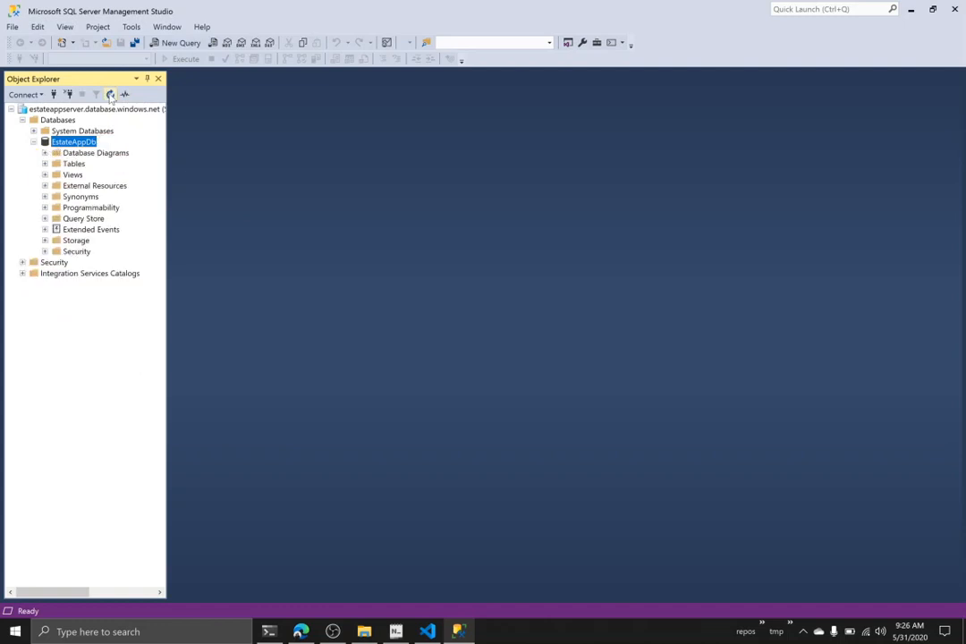
{"action": "left_click", "coordinate": [45, 165]}
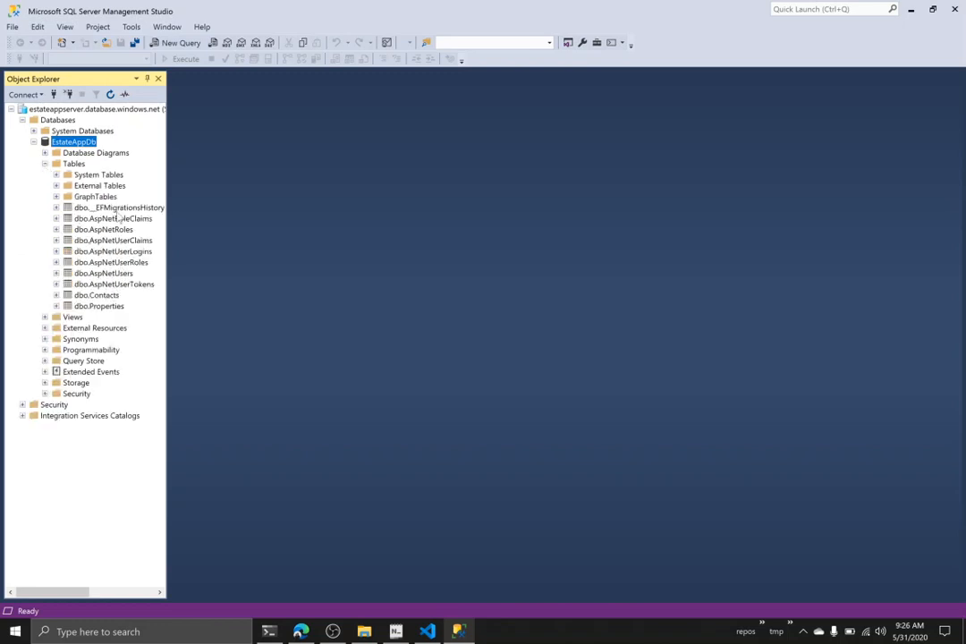
Step: Browse the migrated tables: __EFMigrationsHistory, AspNetRoles, AspNetUserTokens and Properties
{"action": "left_click", "coordinate": [120, 211]}
{"action": "key", "text": "Down"}
{"action": "key", "text": "Down"}
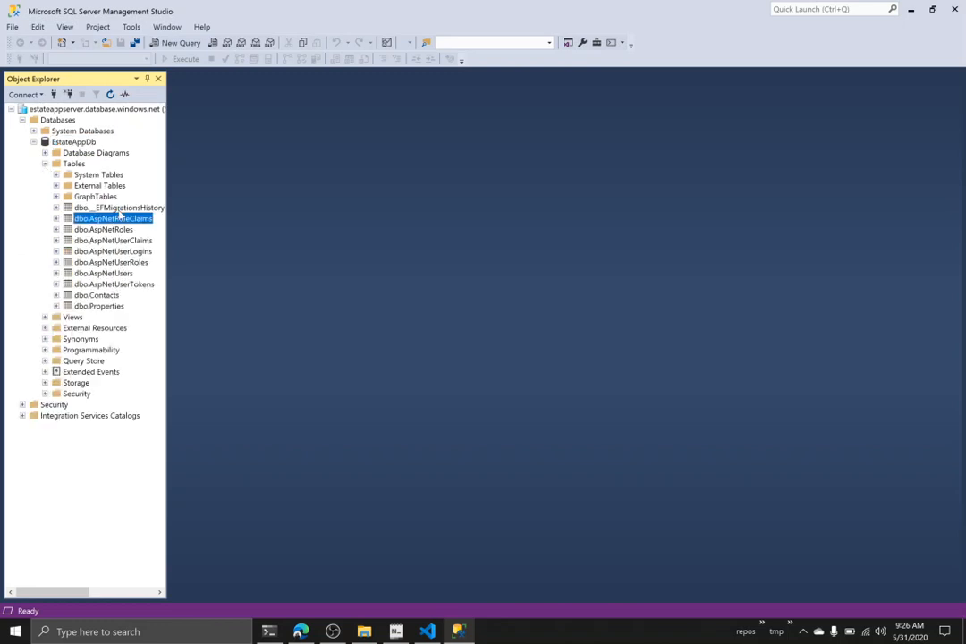
{"action": "key", "text": "Down"}
{"action": "key", "text": "Down"}
{"action": "key", "text": "Down"}
{"action": "key", "text": "Down"}
{"action": "key", "text": "Down"}
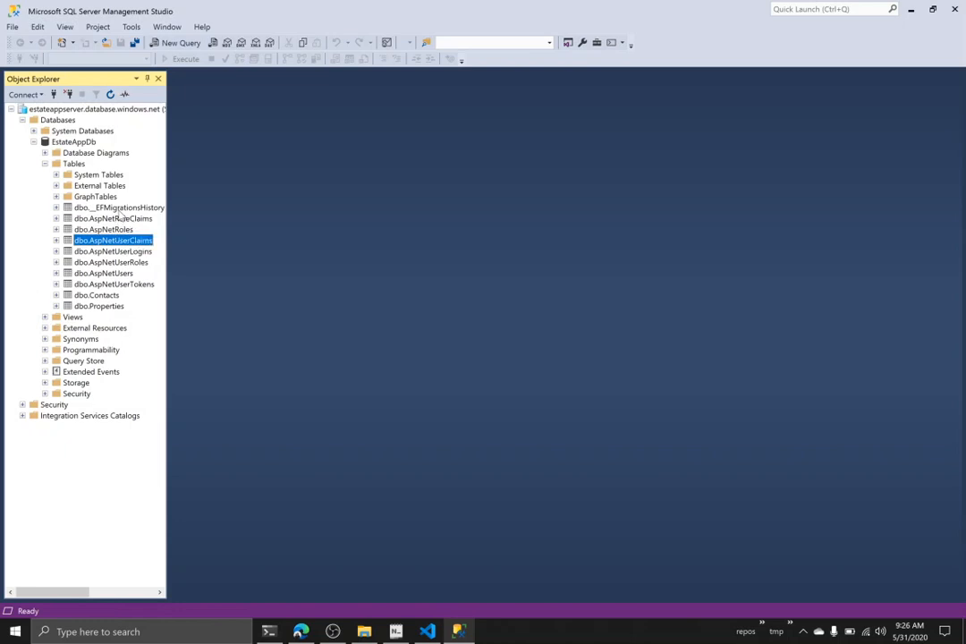
{"action": "key", "text": "Down"}
{"action": "key", "text": "Down"}
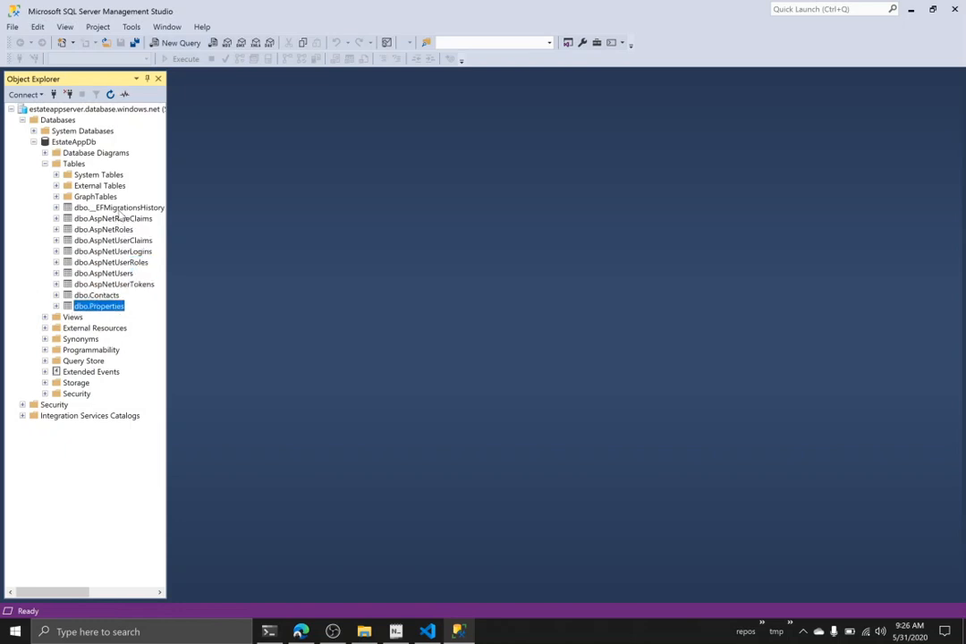
{"action": "key", "text": "Up"}
{"action": "key", "text": "Up"}
{"action": "key", "text": "Up"}
{"action": "key", "text": "Up"}
{"action": "key", "text": "Up"}
{"action": "key", "text": "Up"}
{"action": "key", "text": "Up"}
{"action": "key", "text": "Up"}
{"action": "key", "text": "Up"}
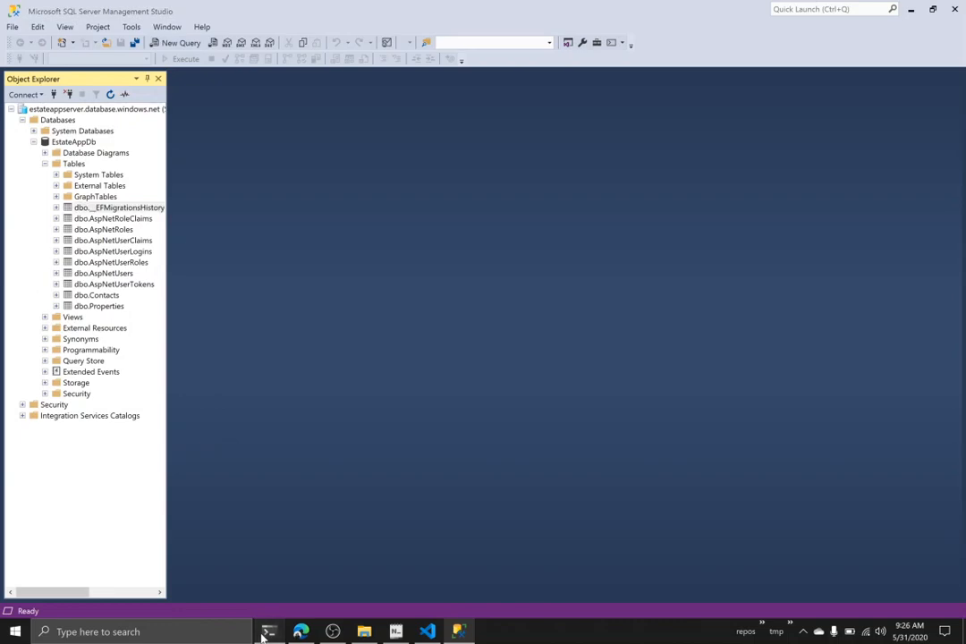
{"action": "left_click", "coordinate": [265, 632]}
{"action": "left_click", "coordinate": [265, 632]}
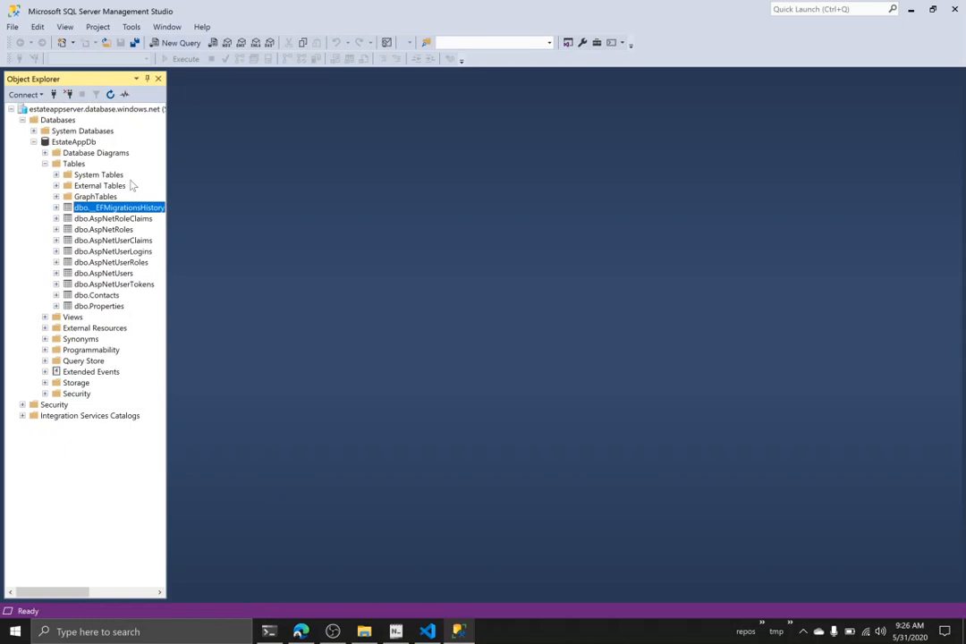
{"action": "left_click", "coordinate": [426, 632]}
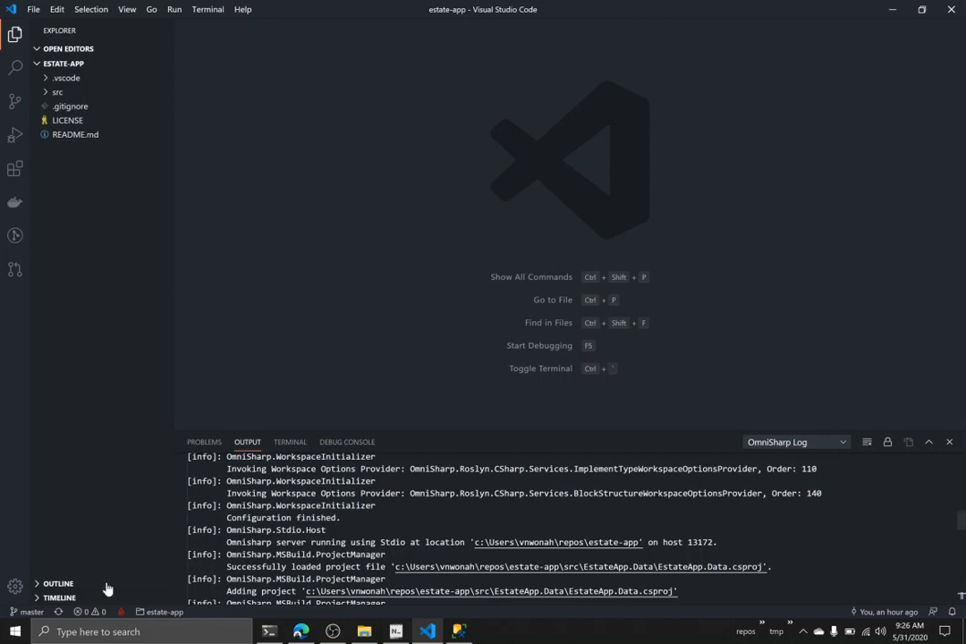
Step: Open Startup.cs under src > EstateApp.Web and scroll to the MigrateDatabaseContexts code
{"action": "mouse_move", "coordinate": [122, 615]}
{"action": "left_click", "coordinate": [950, 443]}
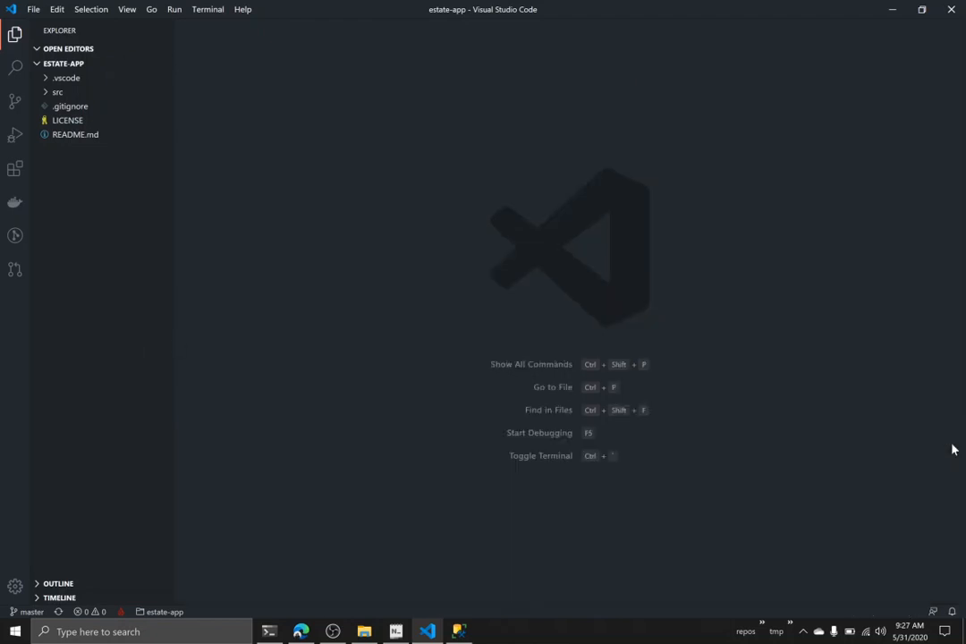
{"action": "left_click", "coordinate": [55, 93]}
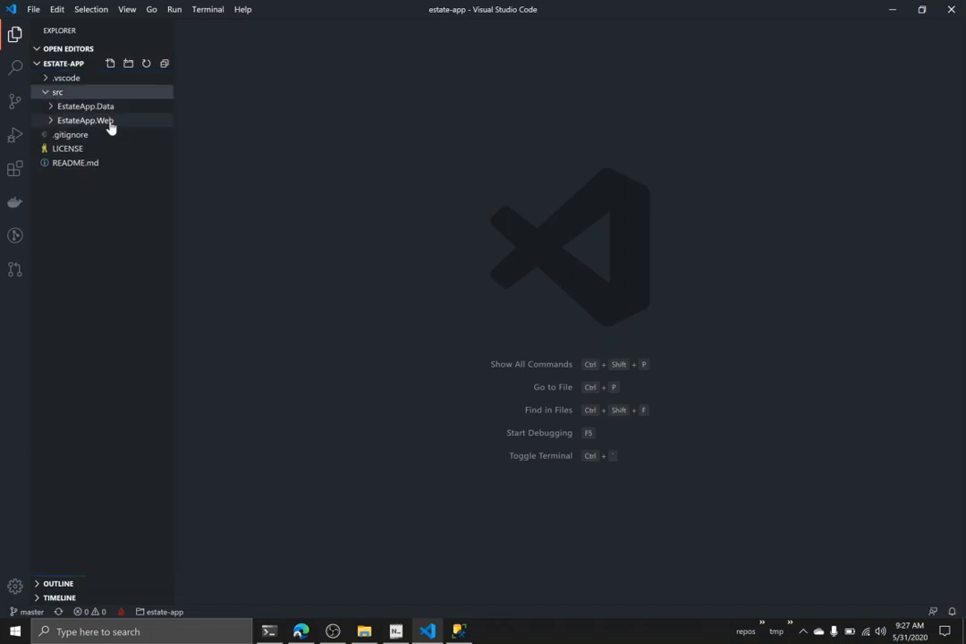
{"action": "left_click", "coordinate": [93, 119]}
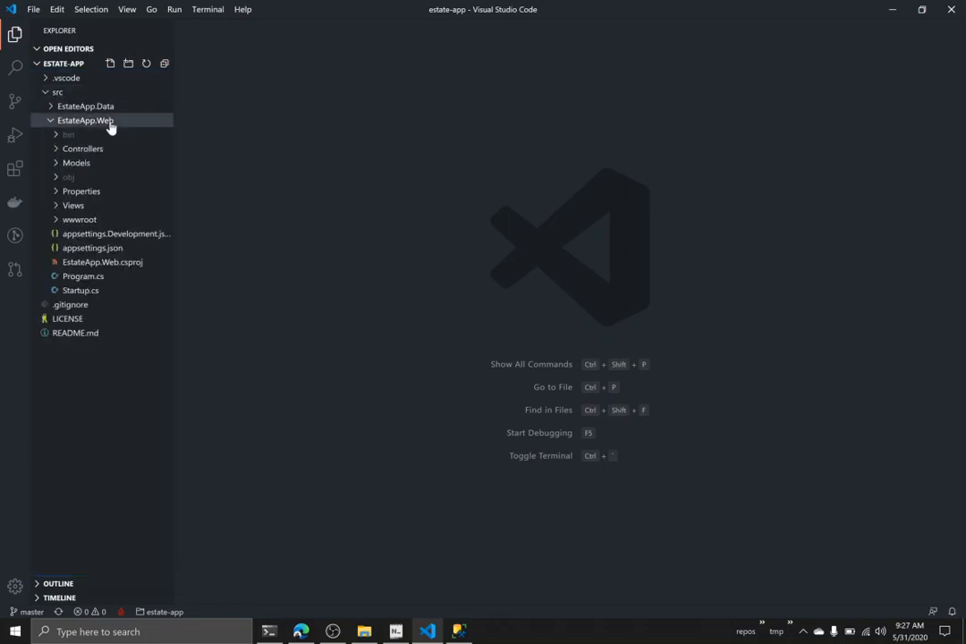
{"action": "left_click", "coordinate": [93, 292]}
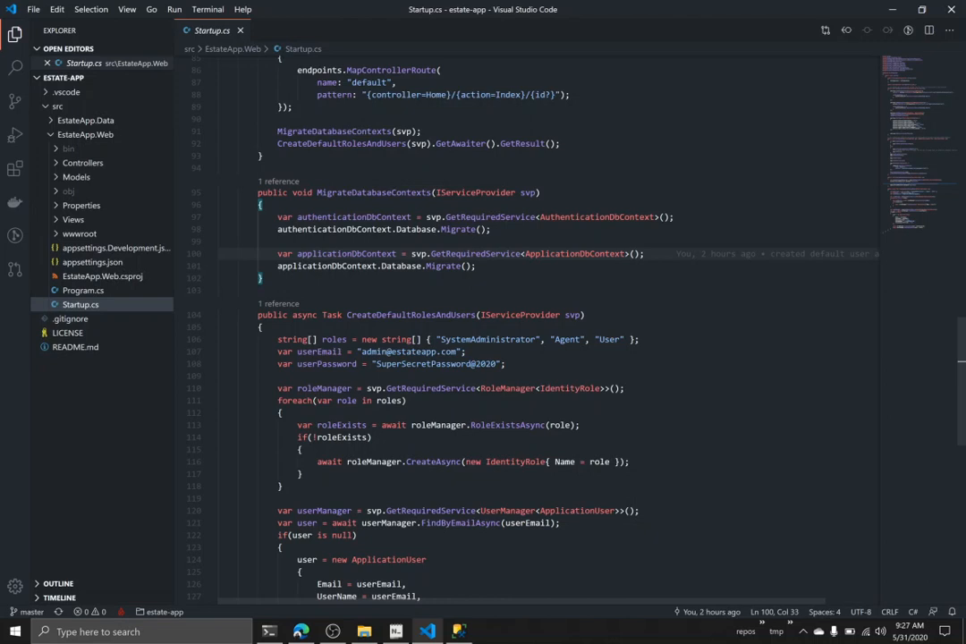
{"action": "scroll", "coordinate": [518, 322], "scroll_direction": "down", "scroll_amount": 2}
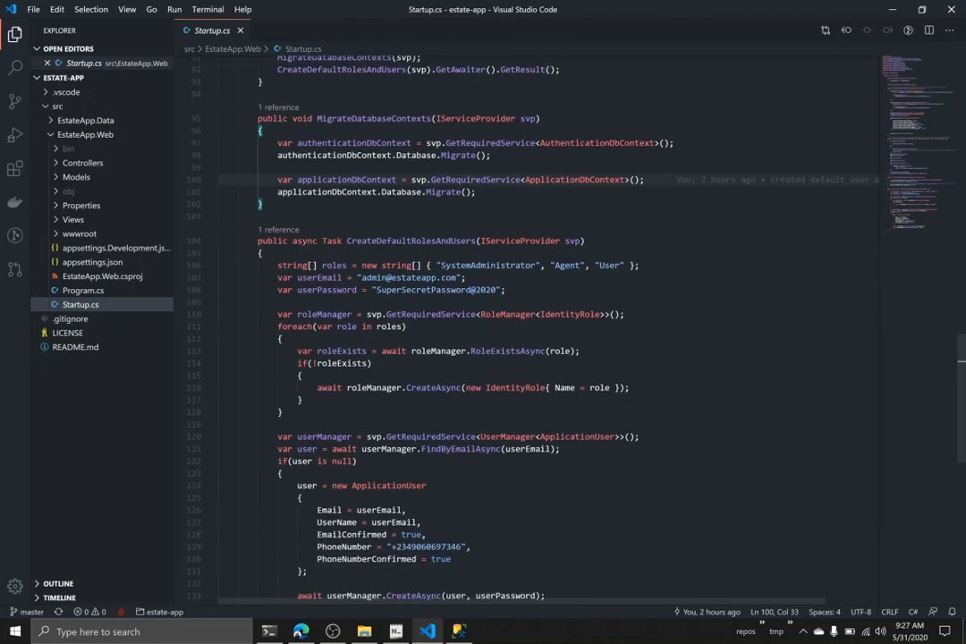